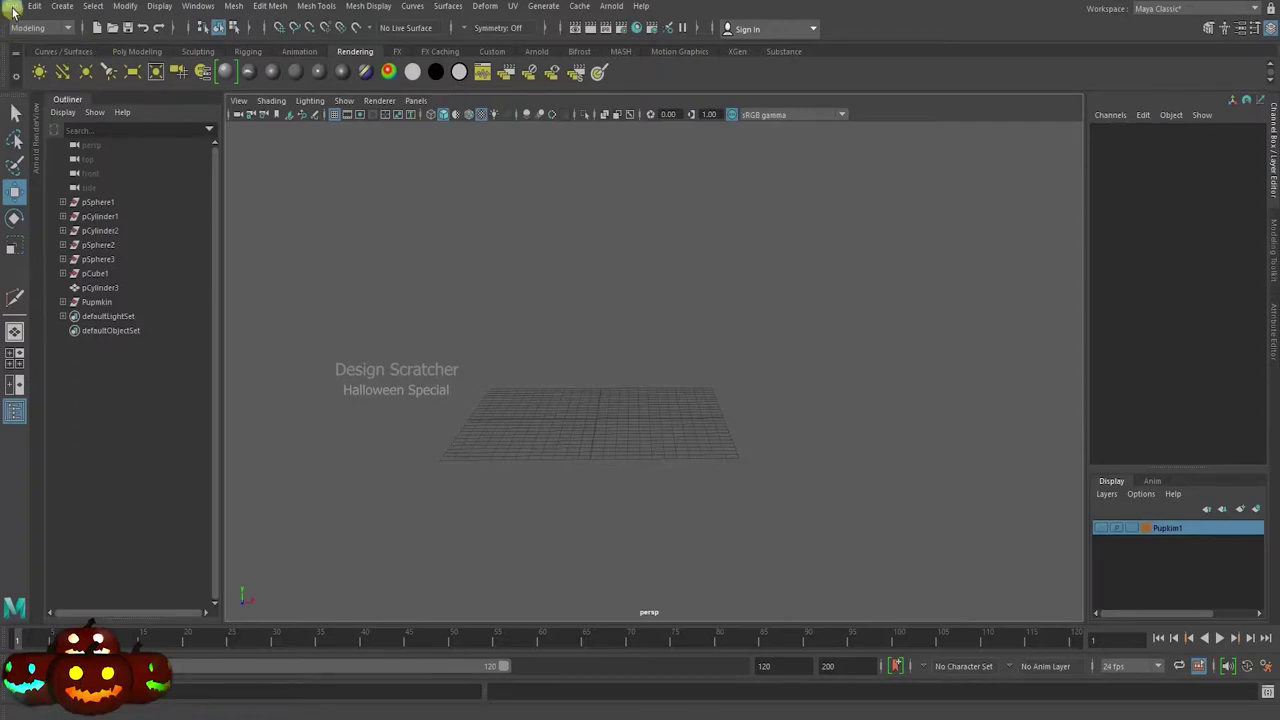
Step: Create a polygon sphere at the origin and raise it to a Translate Y of about 7.93
{"action": "left_click", "coordinate": [122, 52]}
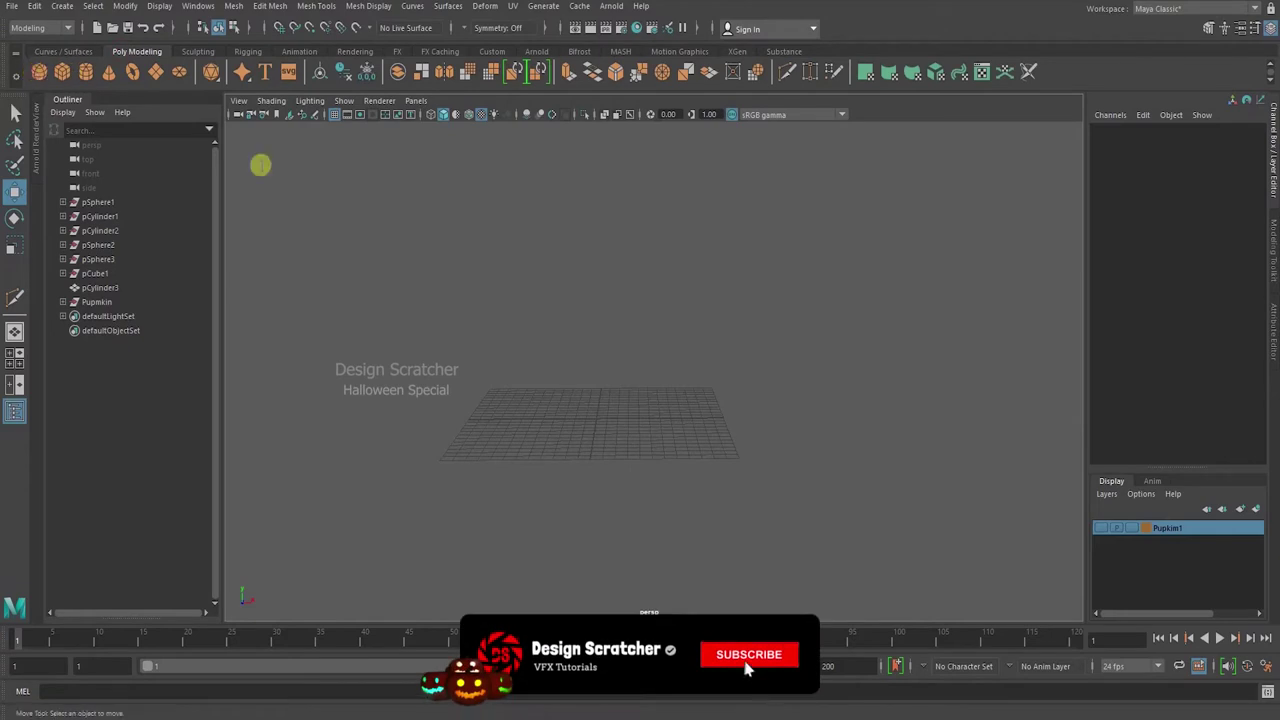
{"action": "left_click", "coordinate": [37, 73]}
{"action": "left_click_drag", "start_coordinate": [600, 366], "coordinate": [588, 264]}
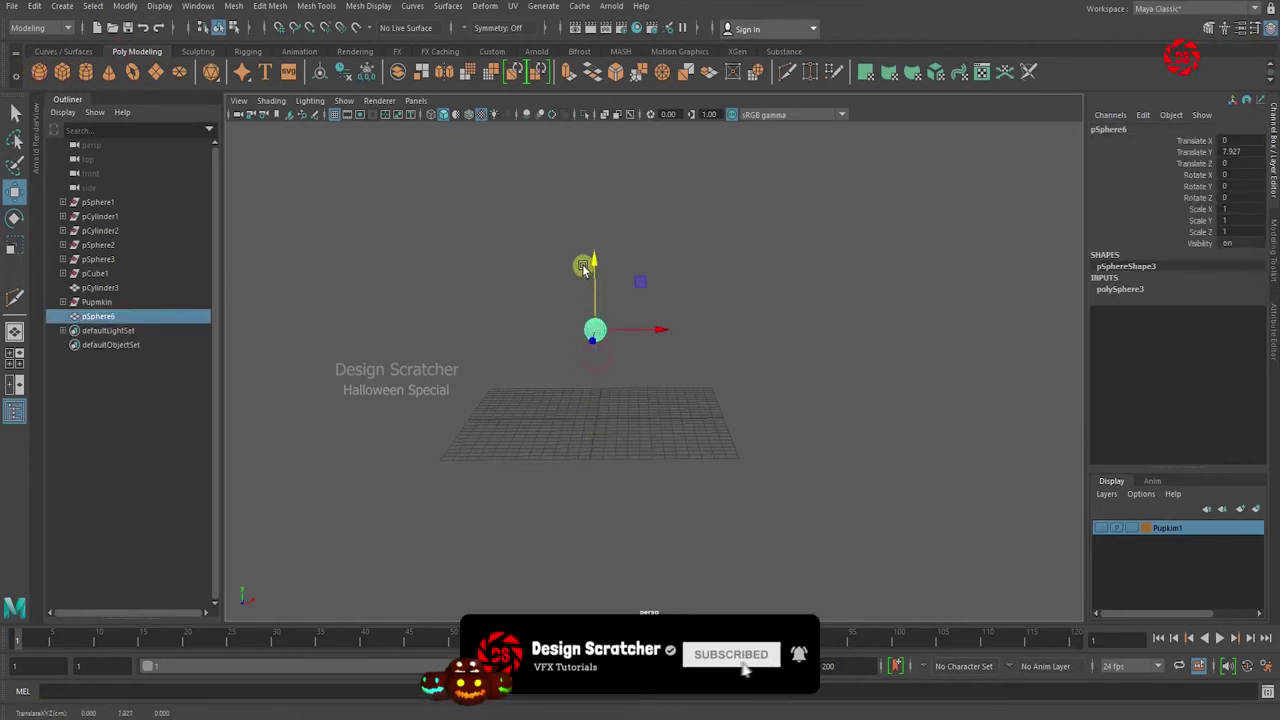
Step: Scale the new sphere uniformly to about 5.93
{"action": "left_click", "coordinate": [15, 218]}
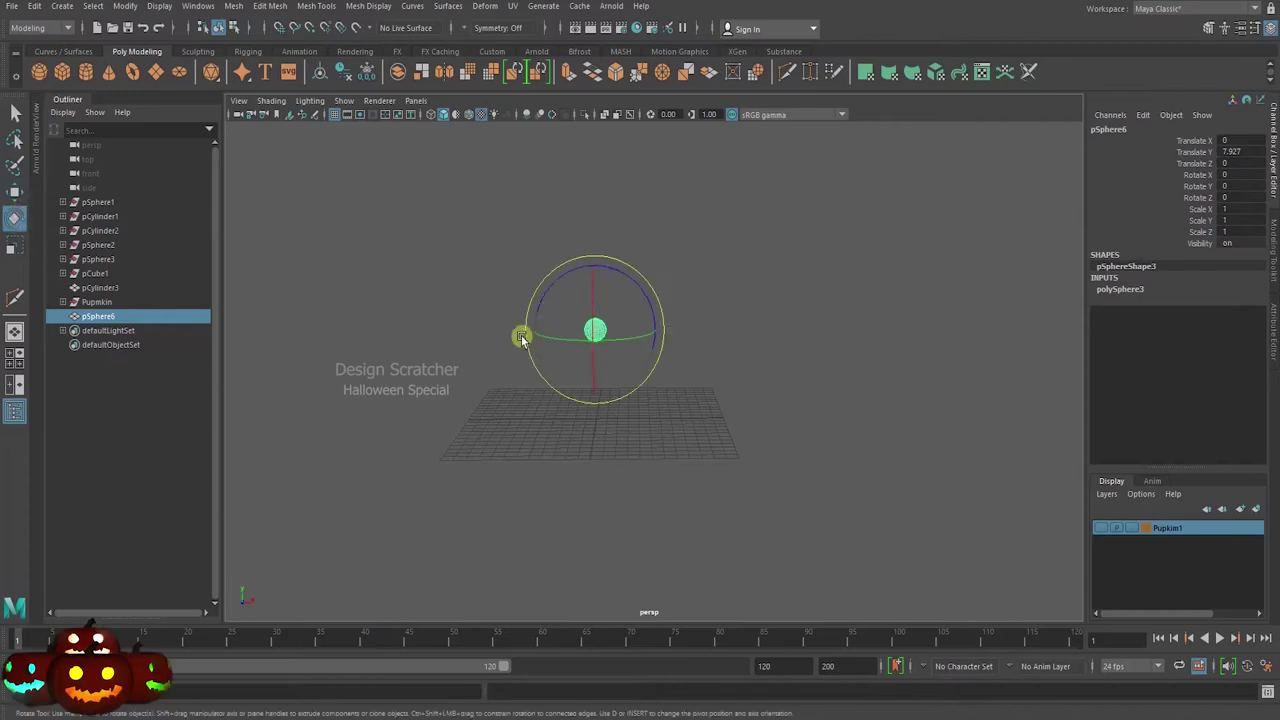
{"action": "left_click", "coordinate": [15, 246]}
{"action": "left_click_drag", "start_coordinate": [608, 338], "coordinate": [1238, 96]}
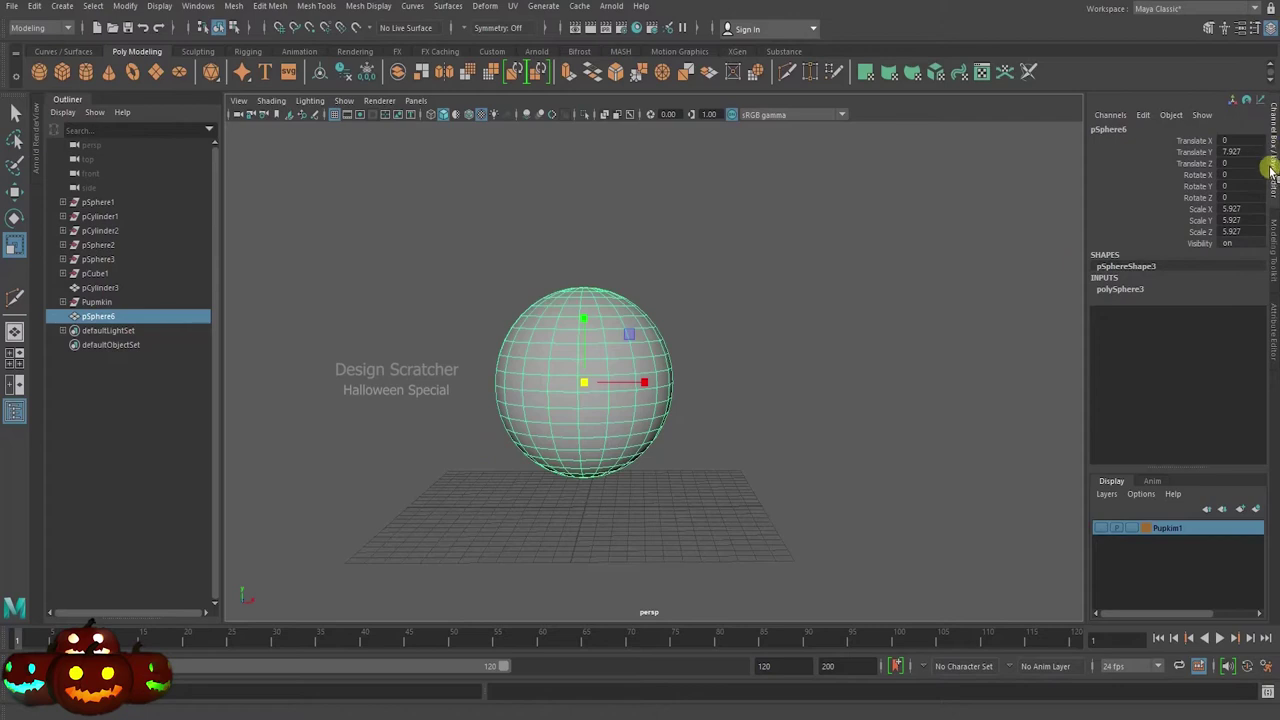
Step: Reduce the sphere's Subdivisions Axis to 10 and its Subdivisions Height to 6
{"action": "left_click", "coordinate": [1124, 290]}
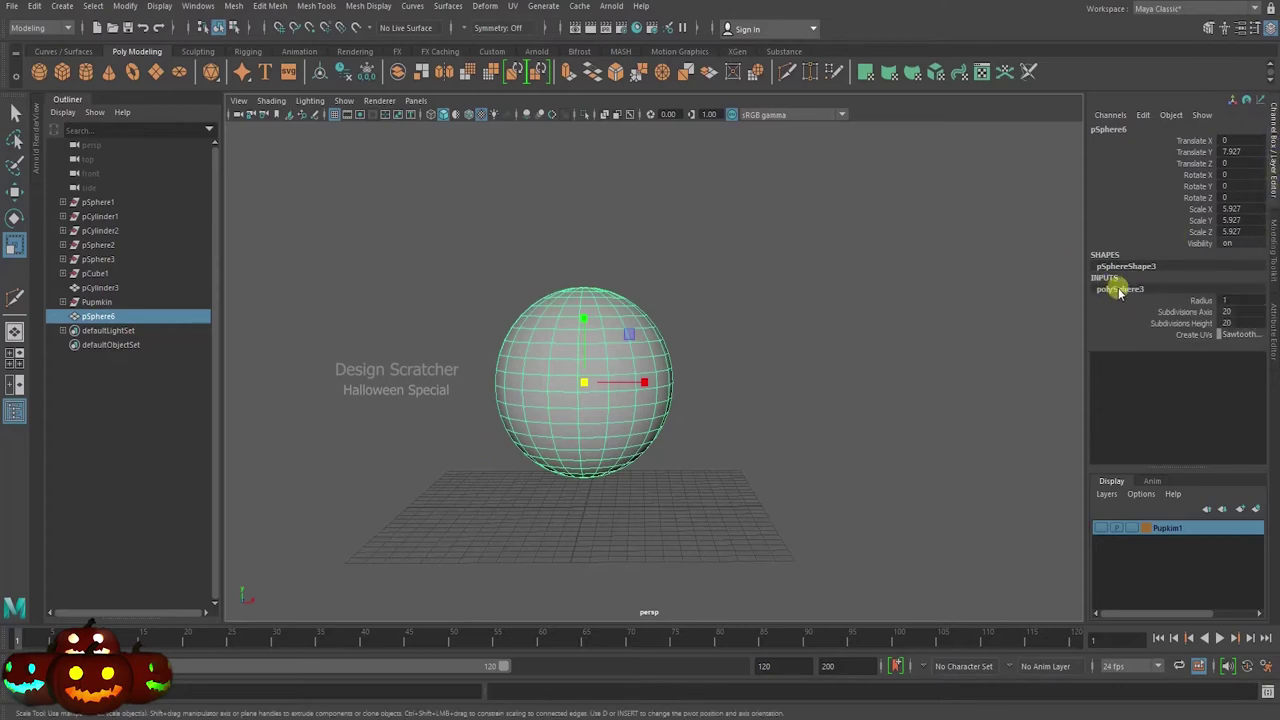
{"action": "left_click", "coordinate": [1206, 311]}
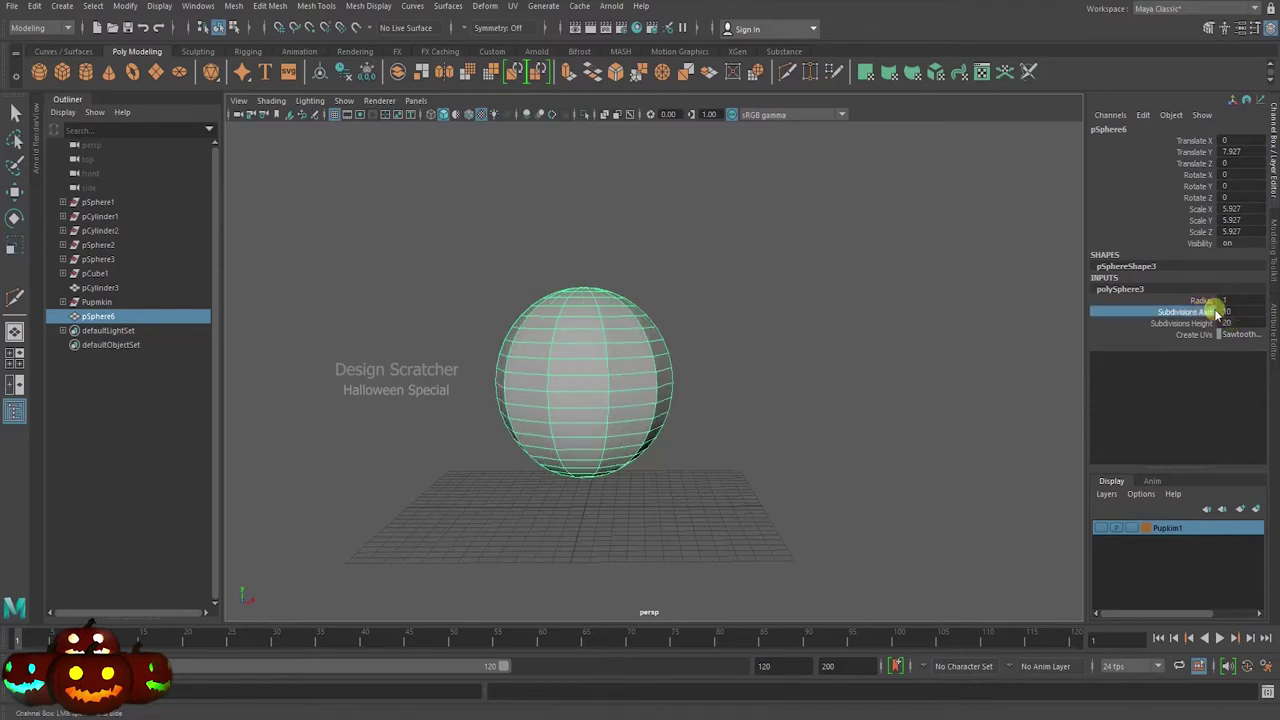
{"action": "left_click", "coordinate": [1227, 323]}
{"action": "scroll", "coordinate": [1223, 323], "scroll_direction": "down", "scroll_amount": 17}
{"action": "scroll", "coordinate": [1220, 322], "scroll_direction": "up", "scroll_amount": 3}
{"action": "middle_click_drag", "start_coordinate": [1223, 316], "coordinate": [1224, 316]}
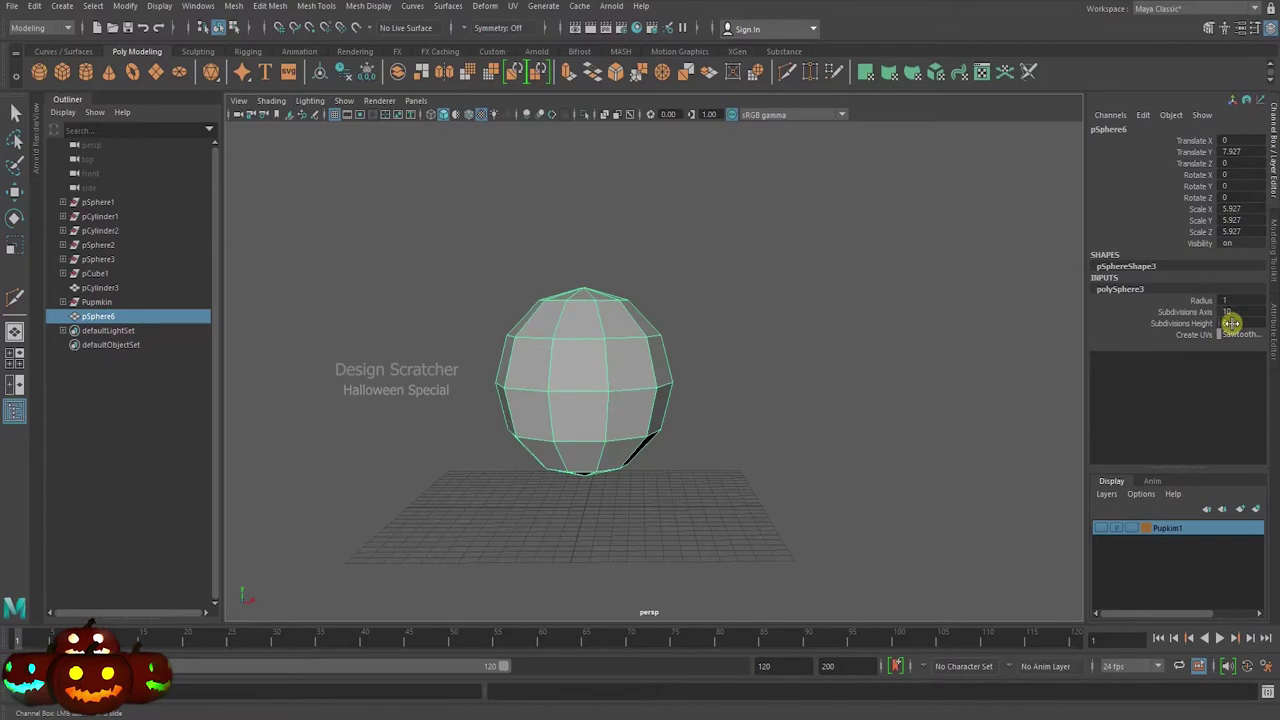
Step: Select the sphere's top pole vertex with the ring of vertices around it and move them down to flatten the top
{"action": "key", "text": "r"}
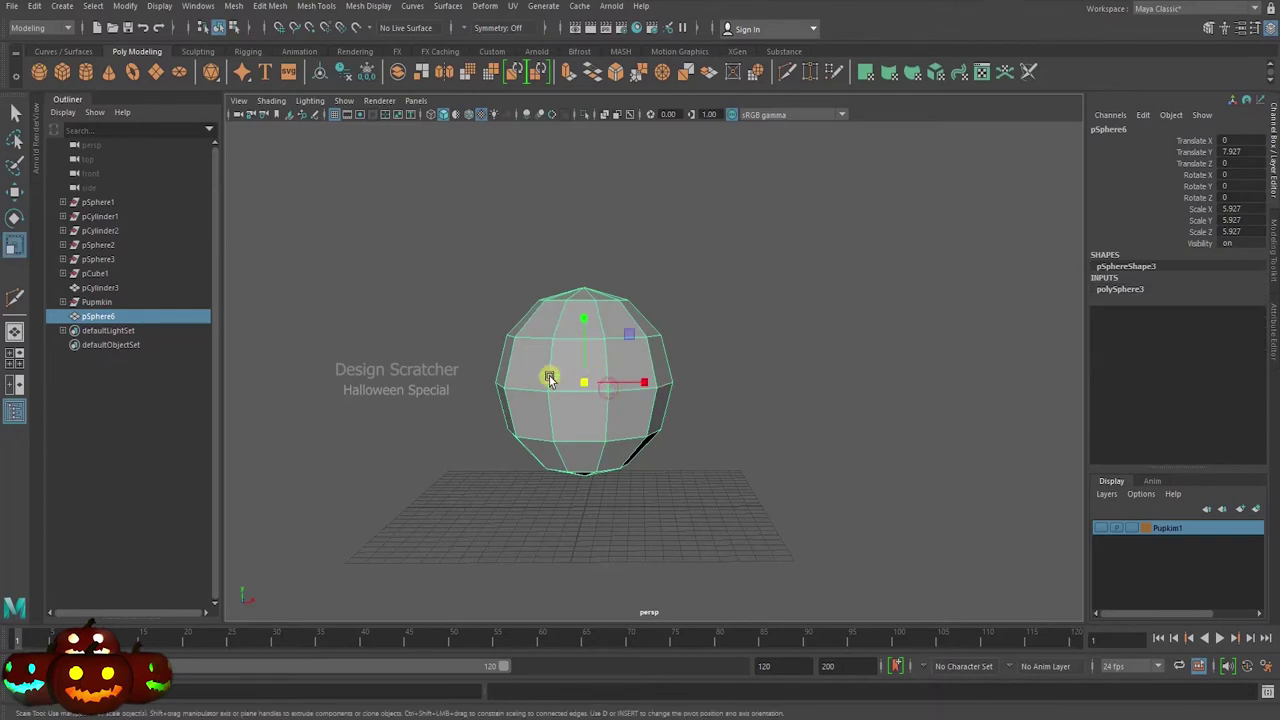
{"action": "right_click_drag", "start_coordinate": [563, 371], "coordinate": [494, 345]}
{"action": "mouse_move", "coordinate": [548, 342]}
{"action": "left_mouse_down", "text": "alt"}
{"action": "mouse_move", "coordinate": [563, 374]}
{"action": "mouse_move", "coordinate": [574, 337]}
{"action": "mouse_move", "coordinate": [573, 410]}
{"action": "left_mouse_up", "text": "alt"}
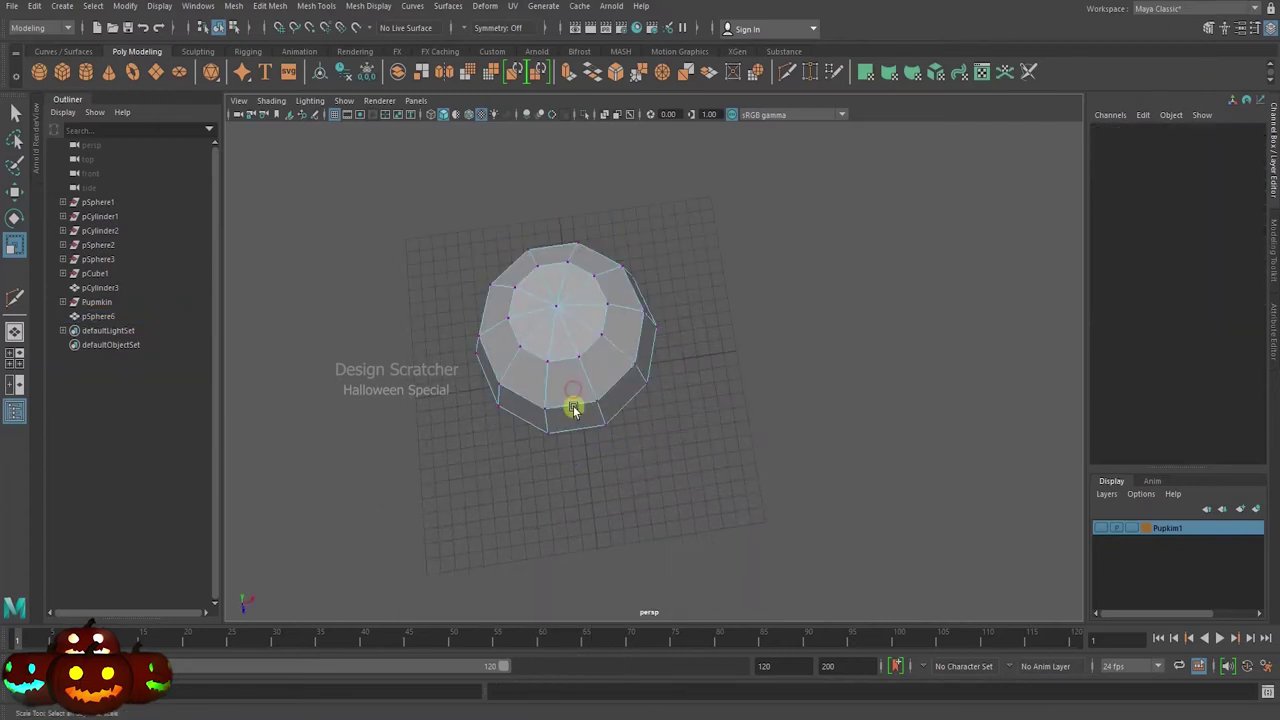
{"action": "left_click", "coordinate": [558, 310]}
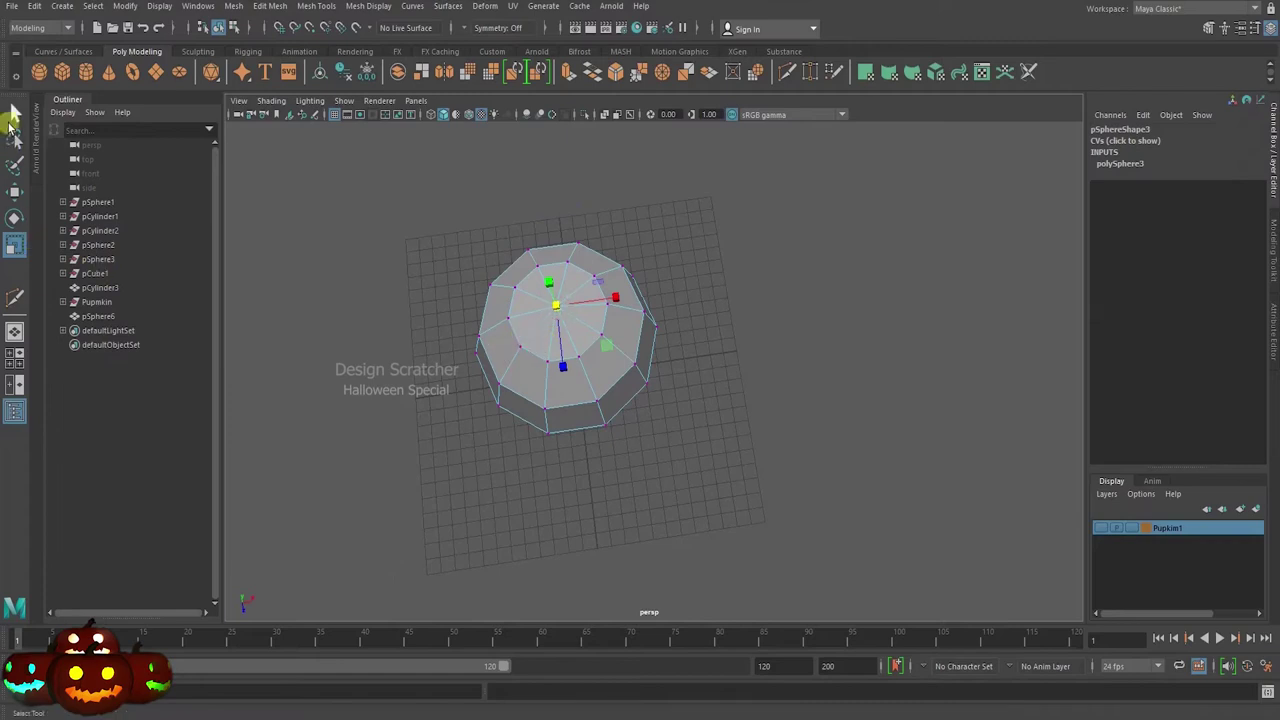
{"action": "key", "text": "q"}
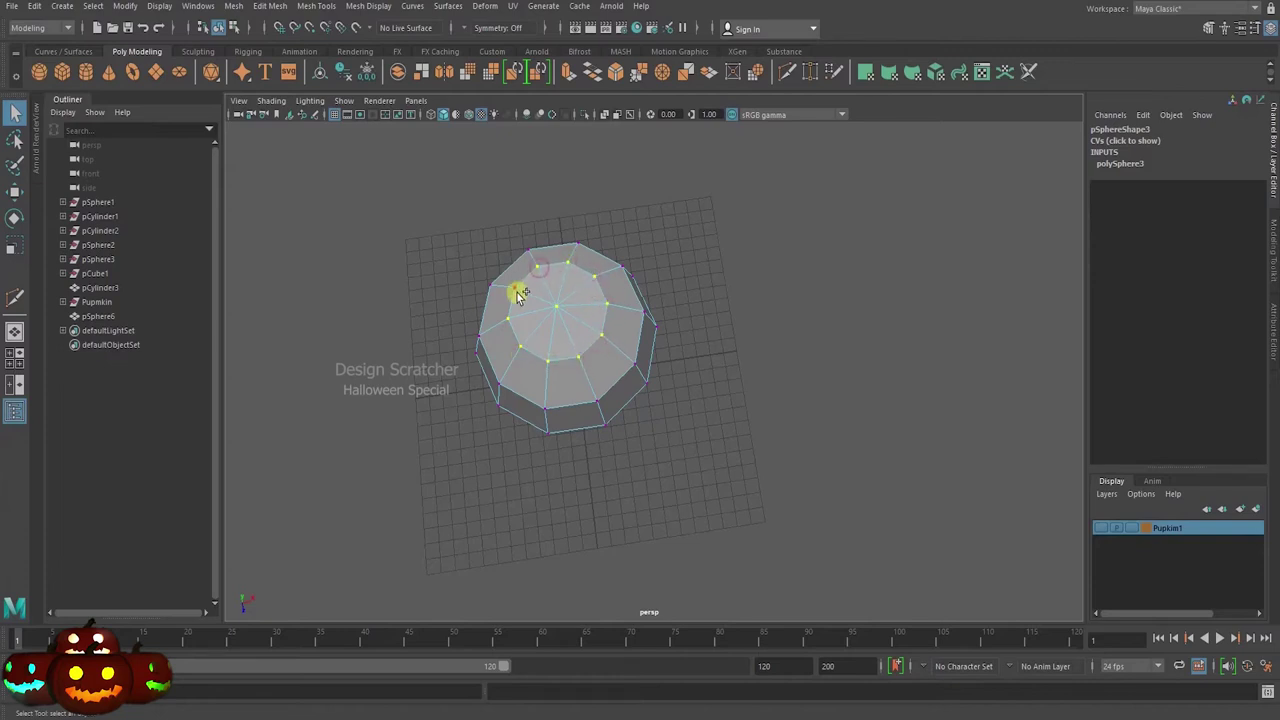
{"action": "left_click_drag", "start_coordinate": [569, 343], "coordinate": [563, 317], "text": "alt"}
{"action": "key", "text": "w"}
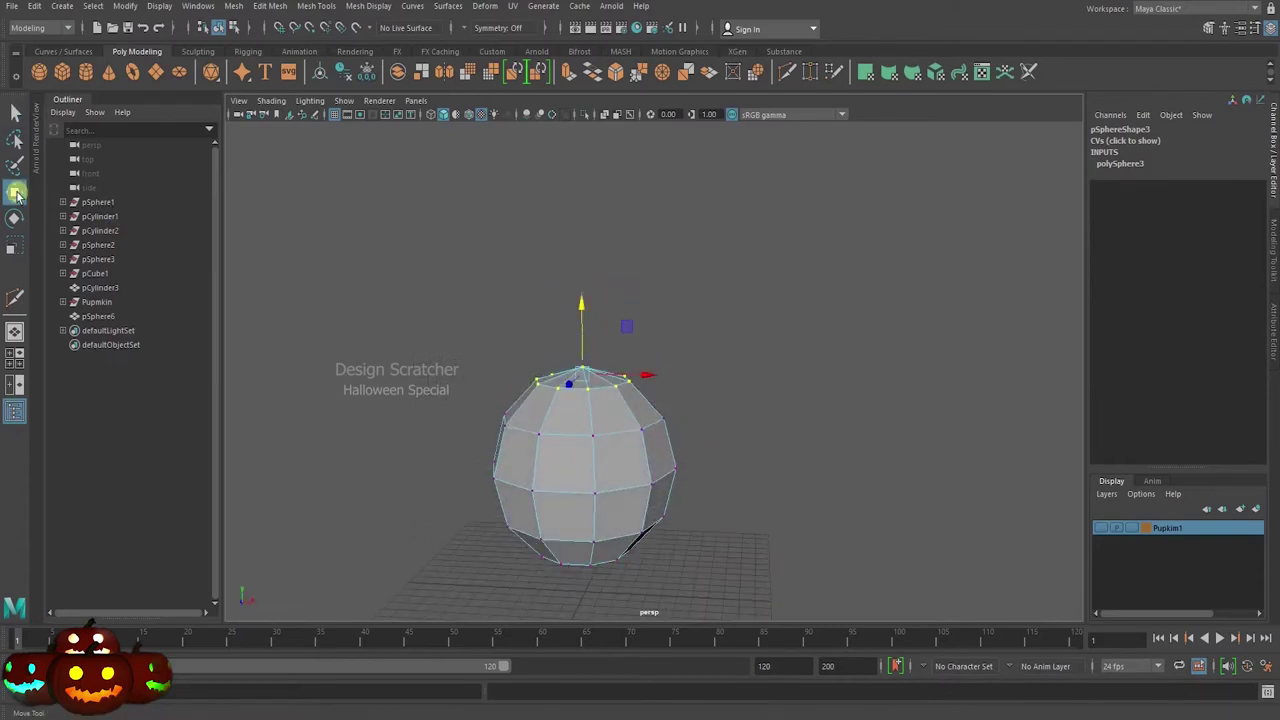
{"action": "left_click_drag", "start_coordinate": [575, 302], "coordinate": [583, 334]}
Step: Move the vertices at the sphere's bottom pole upward to flatten the underside, and return to object mode
{"action": "middle_click_drag", "start_coordinate": [594, 423], "coordinate": [594, 408], "text": "alt"}
{"action": "left_click_drag", "start_coordinate": [594, 410], "coordinate": [614, 351], "text": "alt"}
{"action": "left_click_drag", "start_coordinate": [581, 279], "coordinate": [626, 336], "text": "alt"}
{"action": "left_click_drag", "start_coordinate": [640, 251], "coordinate": [586, 363], "text": "alt"}
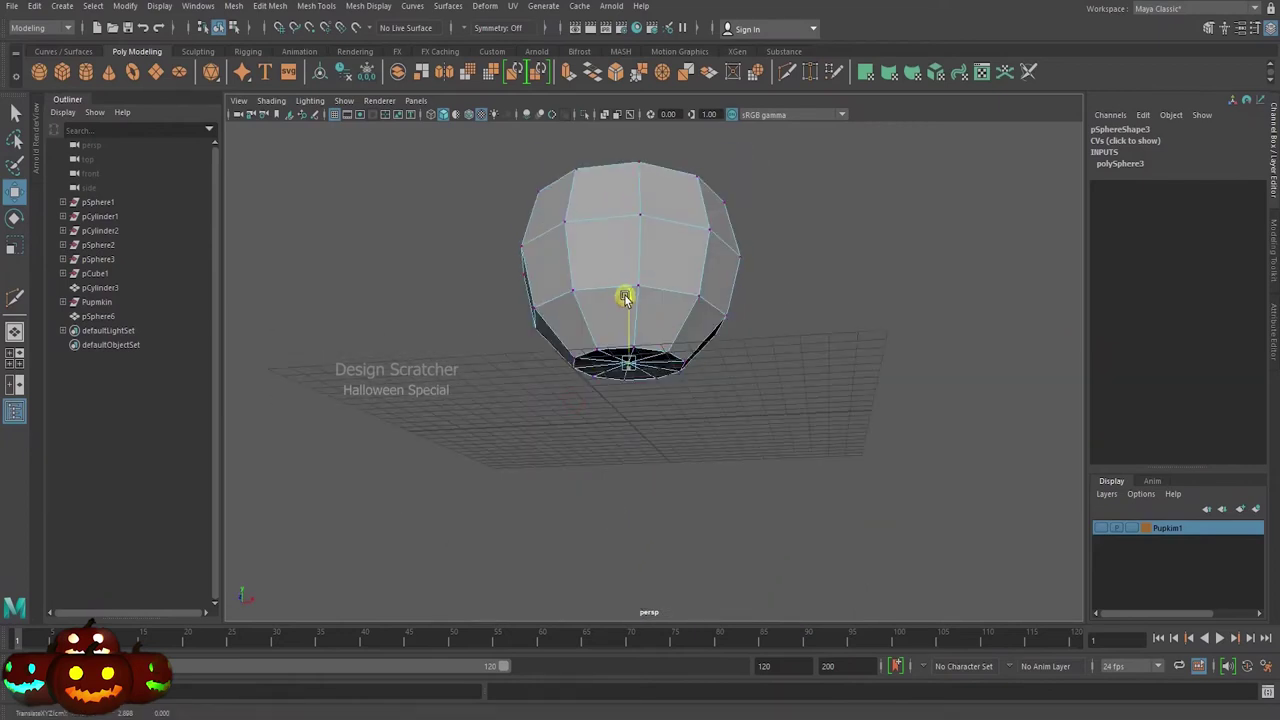
{"action": "left_click_drag", "start_coordinate": [623, 291], "coordinate": [611, 394], "text": "alt"}
{"action": "left_click_drag", "start_coordinate": [623, 287], "coordinate": [619, 385], "text": "alt"}
{"action": "right_click", "coordinate": [588, 335]}
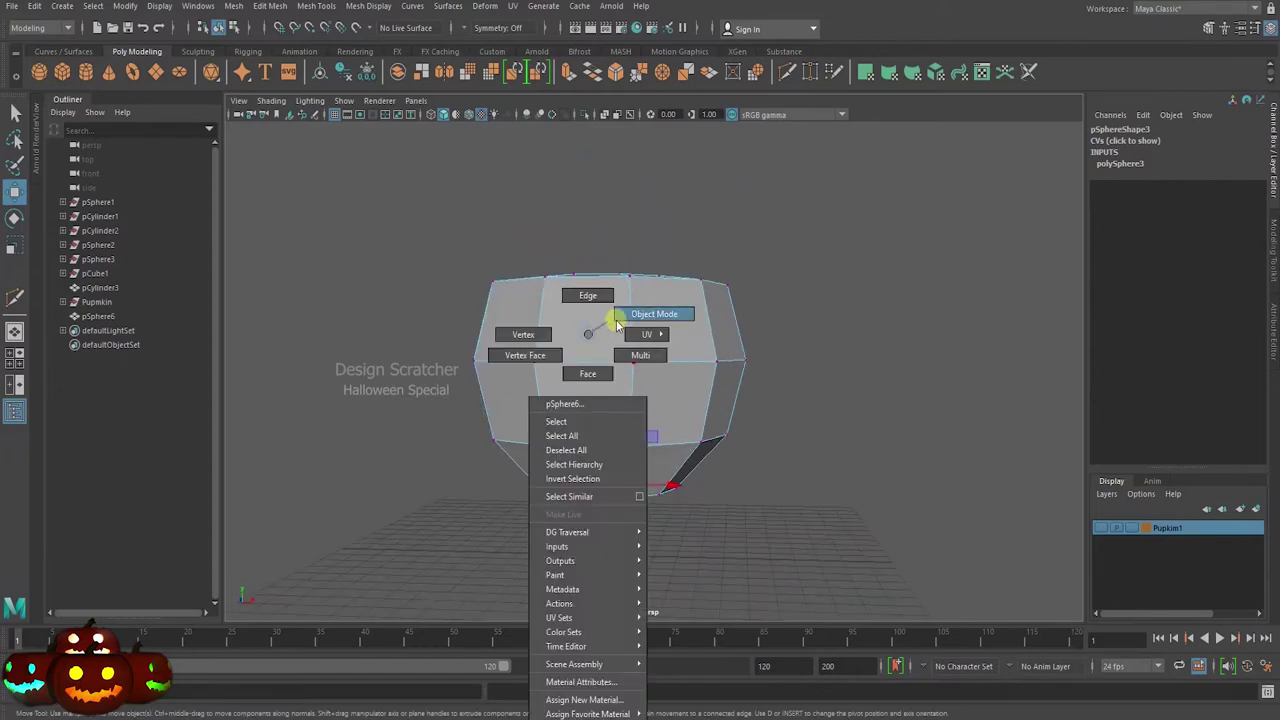
{"action": "left_click", "coordinate": [617, 325]}
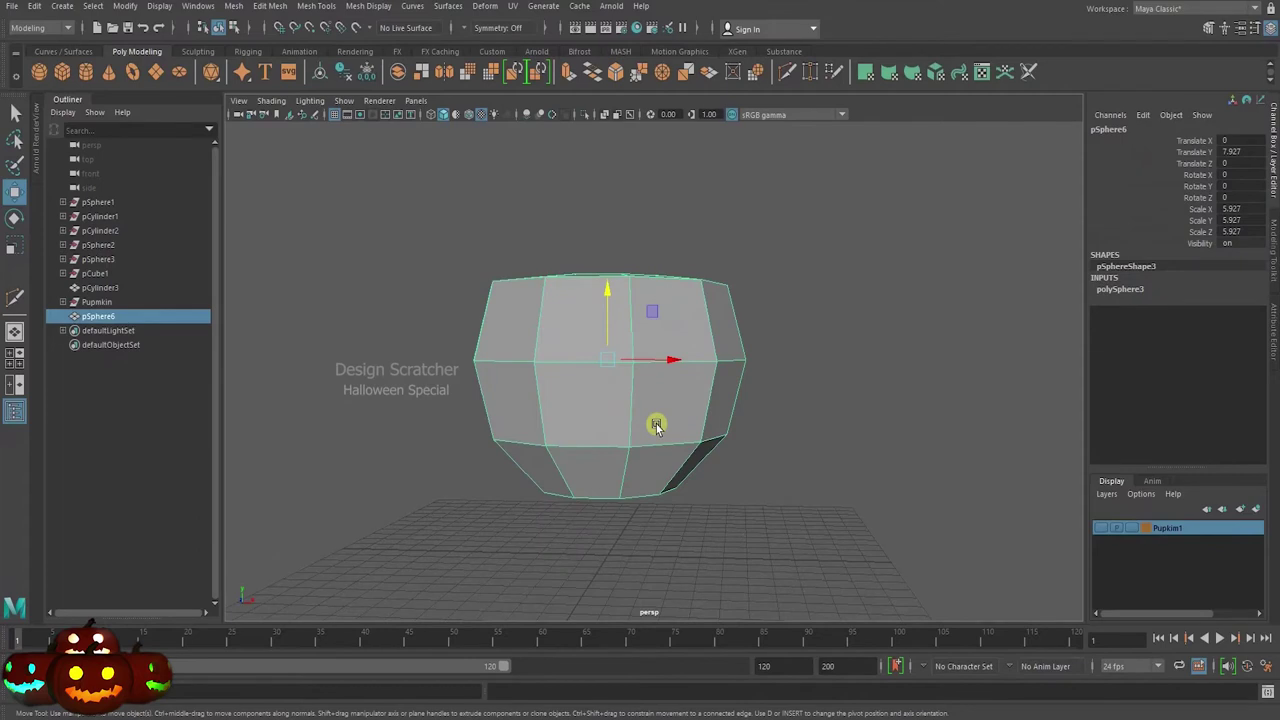
{"action": "left_click", "coordinate": [741, 432]}
Step: Insert vertical edge loops close to both sides of each vertical corner edge of the sphere with Multi-Cut
{"action": "right_click", "coordinate": [646, 341]}
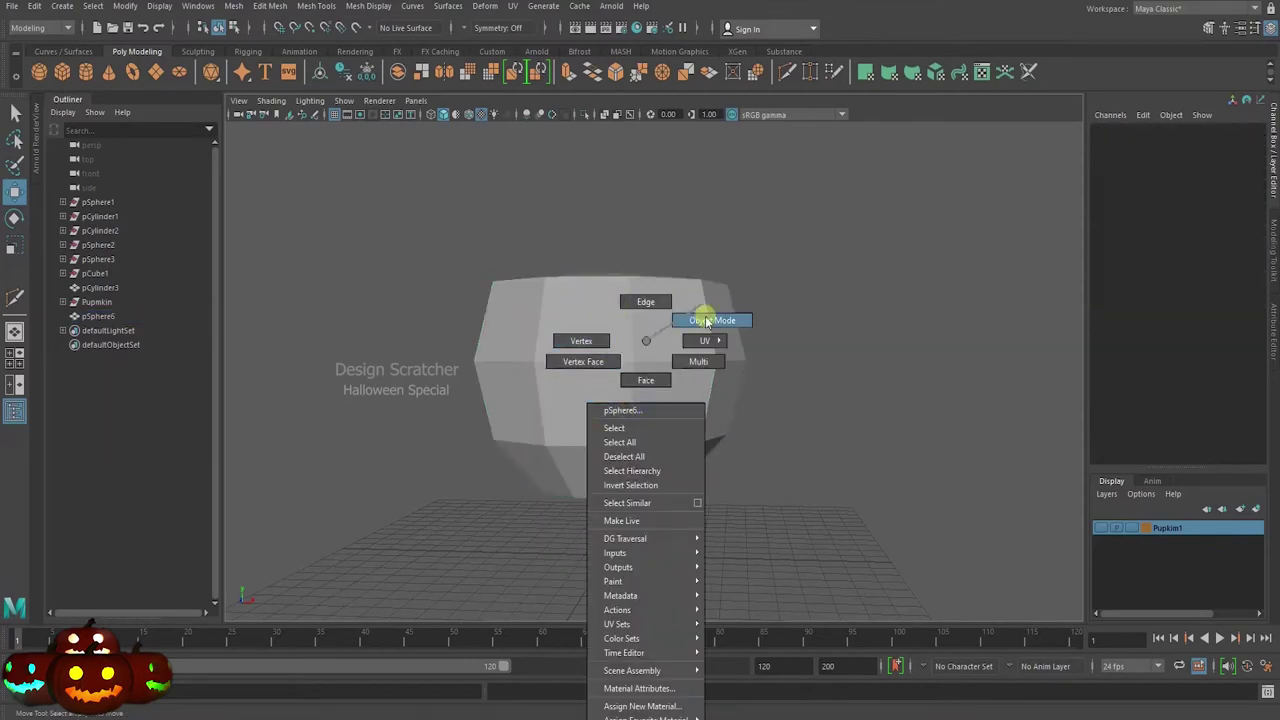
{"action": "left_click", "coordinate": [660, 417]}
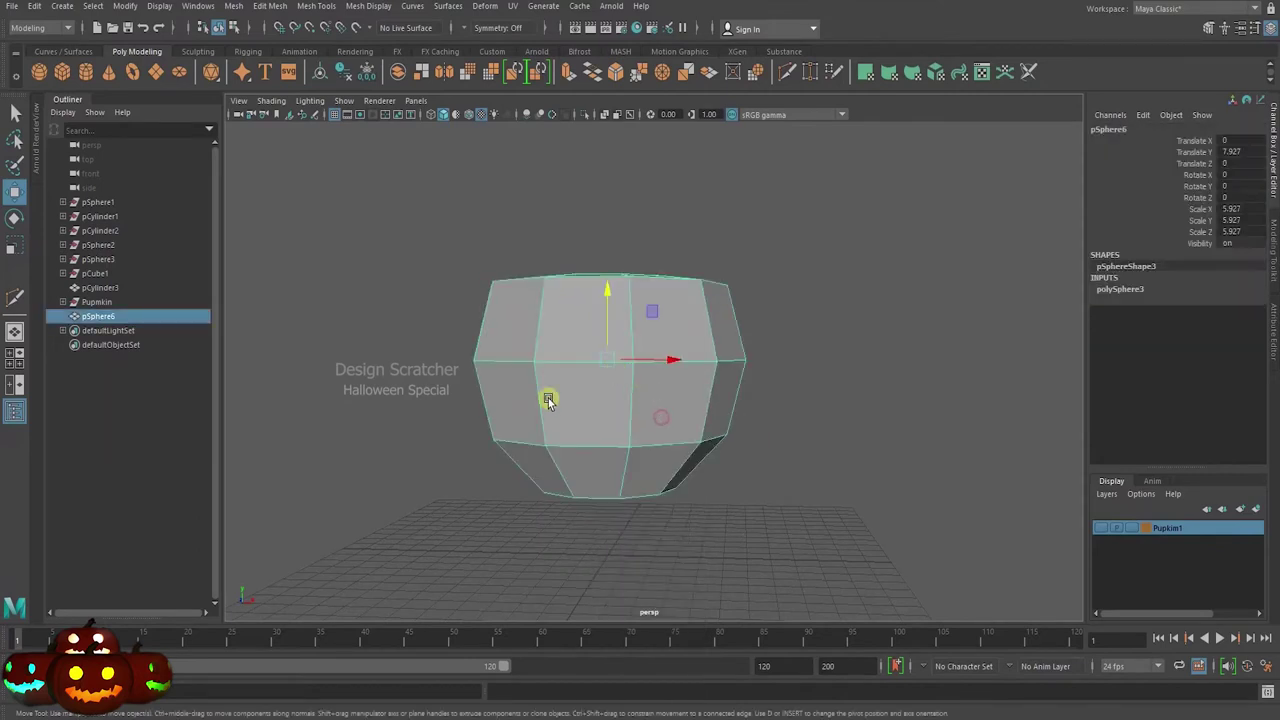
{"action": "right_click_drag", "start_coordinate": [597, 355], "coordinate": [523, 358], "text": "shift"}
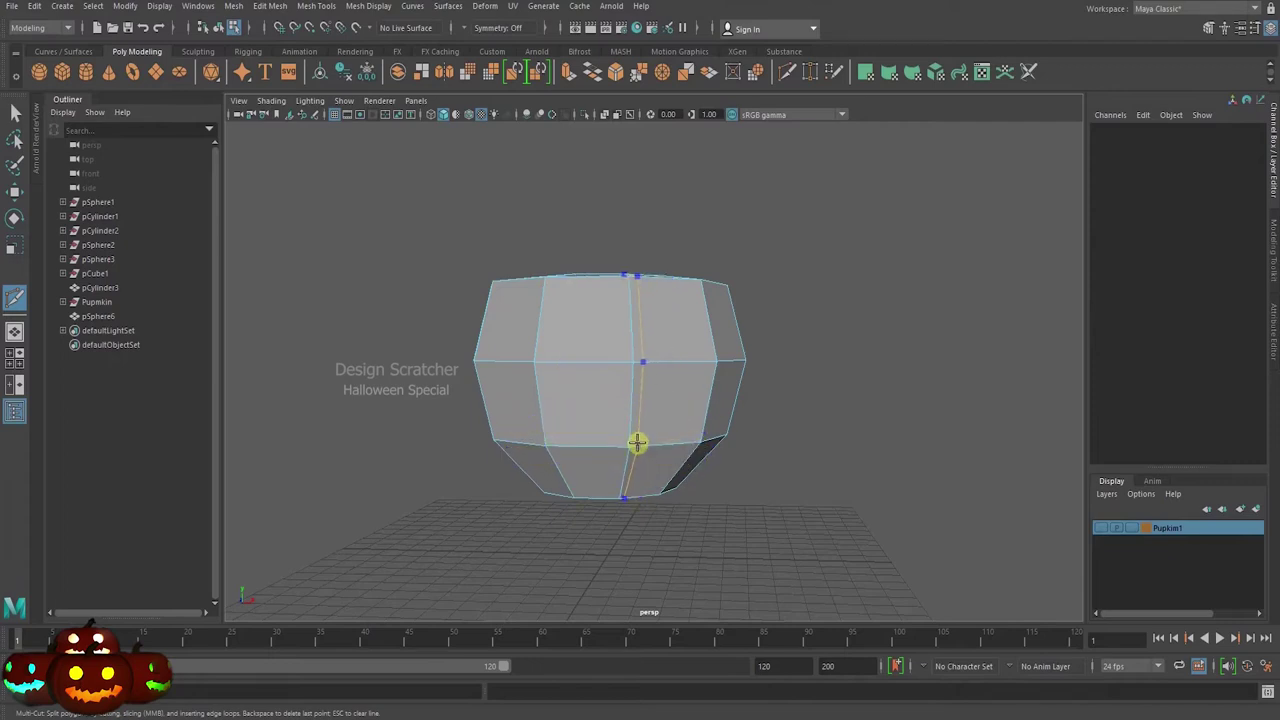
{"action": "left_click", "coordinate": [637, 442], "text": "ctrl"}
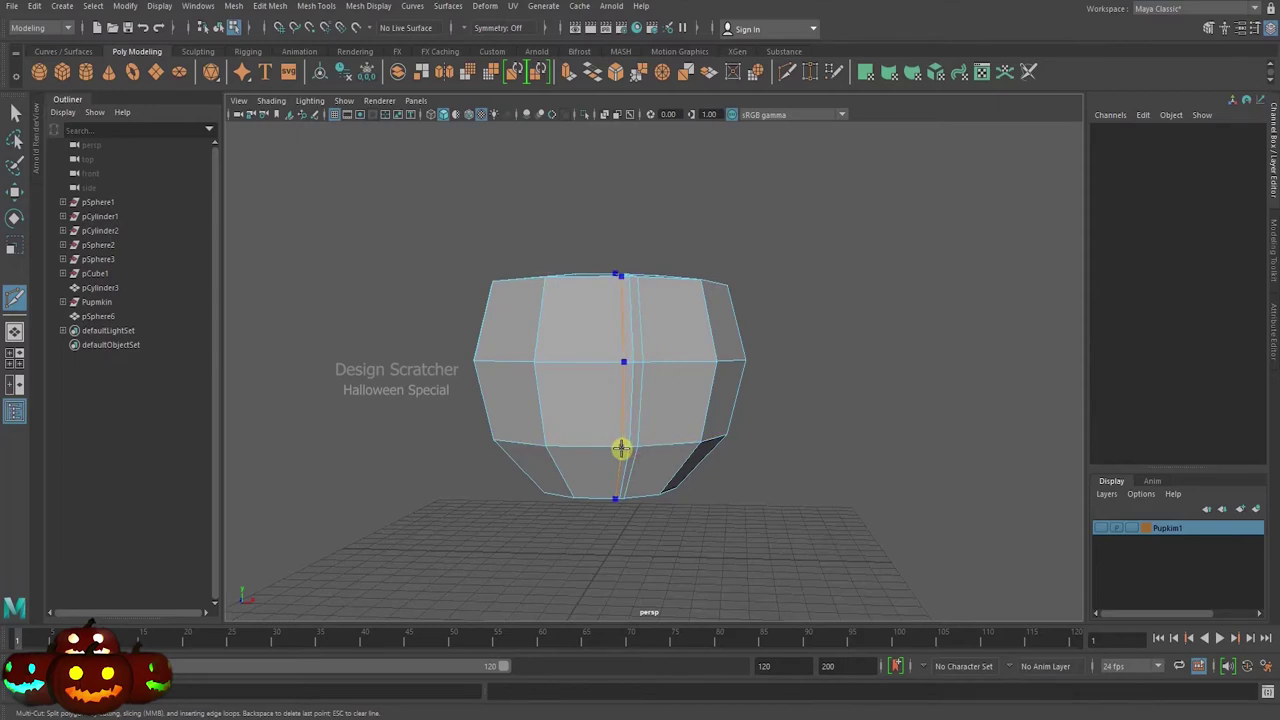
{"action": "left_click_drag", "start_coordinate": [554, 446], "coordinate": [723, 451], "text": "alt"}
{"action": "left_click_drag", "start_coordinate": [655, 492], "coordinate": [717, 477], "text": "alt"}
{"action": "scroll", "coordinate": [634, 426], "scroll_direction": "up", "scroll_amount": 4}
{"action": "middle_click_drag", "start_coordinate": [644, 431], "coordinate": [669, 448], "text": "alt"}
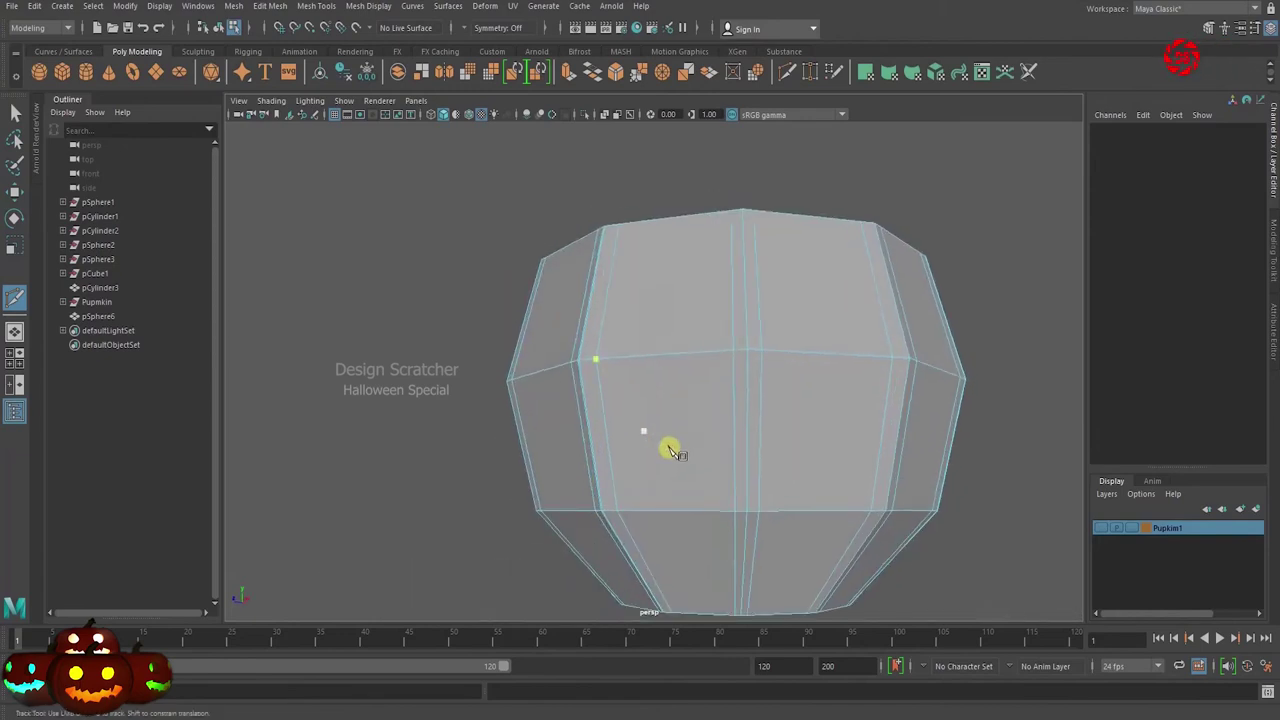
{"action": "left_click_drag", "start_coordinate": [671, 450], "coordinate": [666, 486], "text": "alt"}
{"action": "key", "text": "q"}
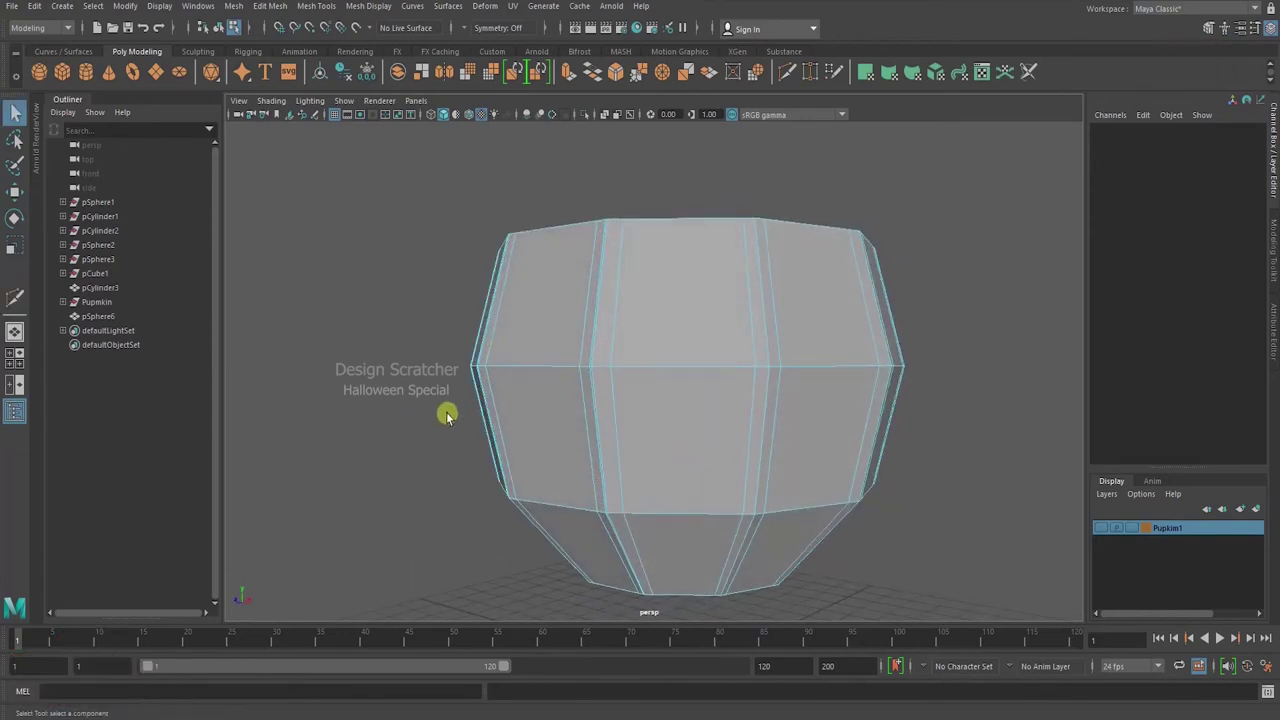
Step: Delete the surplus vertical edge loops around the sphere's corner edges
{"action": "right_click", "coordinate": [581, 341]}
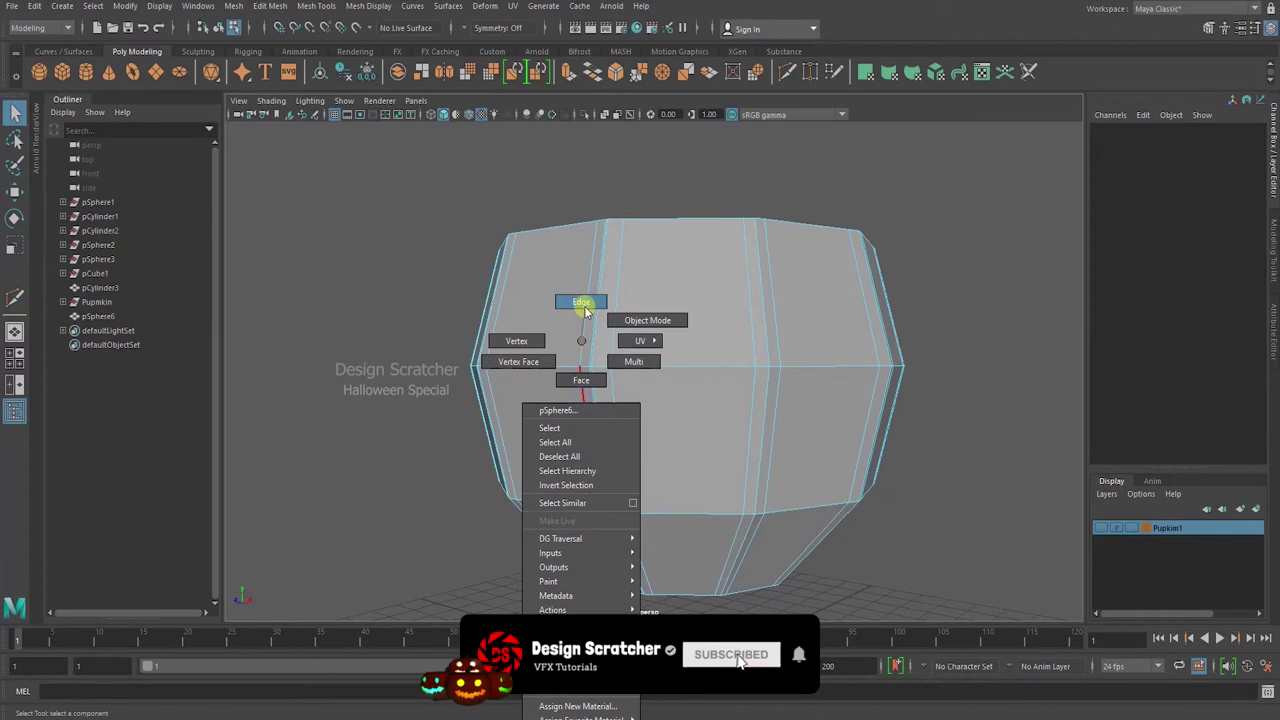
{"action": "left_click", "coordinate": [581, 301]}
{"action": "left_click", "coordinate": [594, 398]}
{"action": "left_click_drag", "start_coordinate": [549, 493], "coordinate": [635, 460], "text": "alt"}
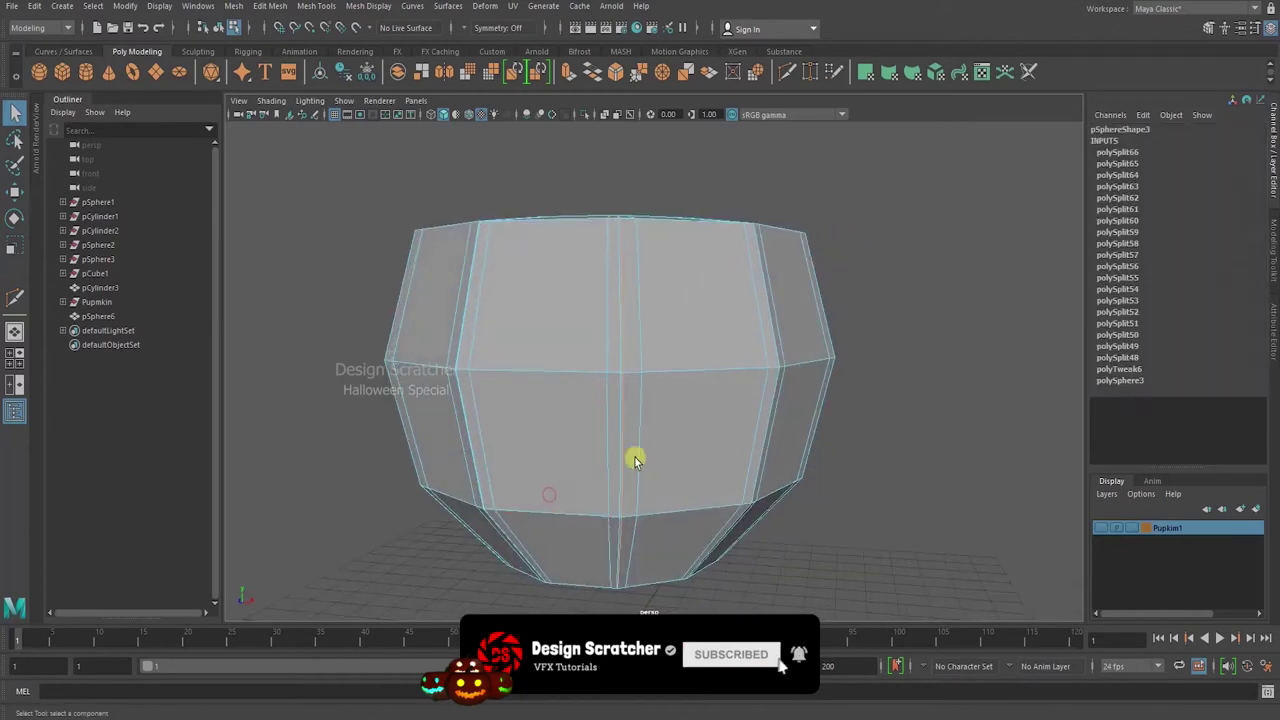
{"action": "key", "text": "Delete"}
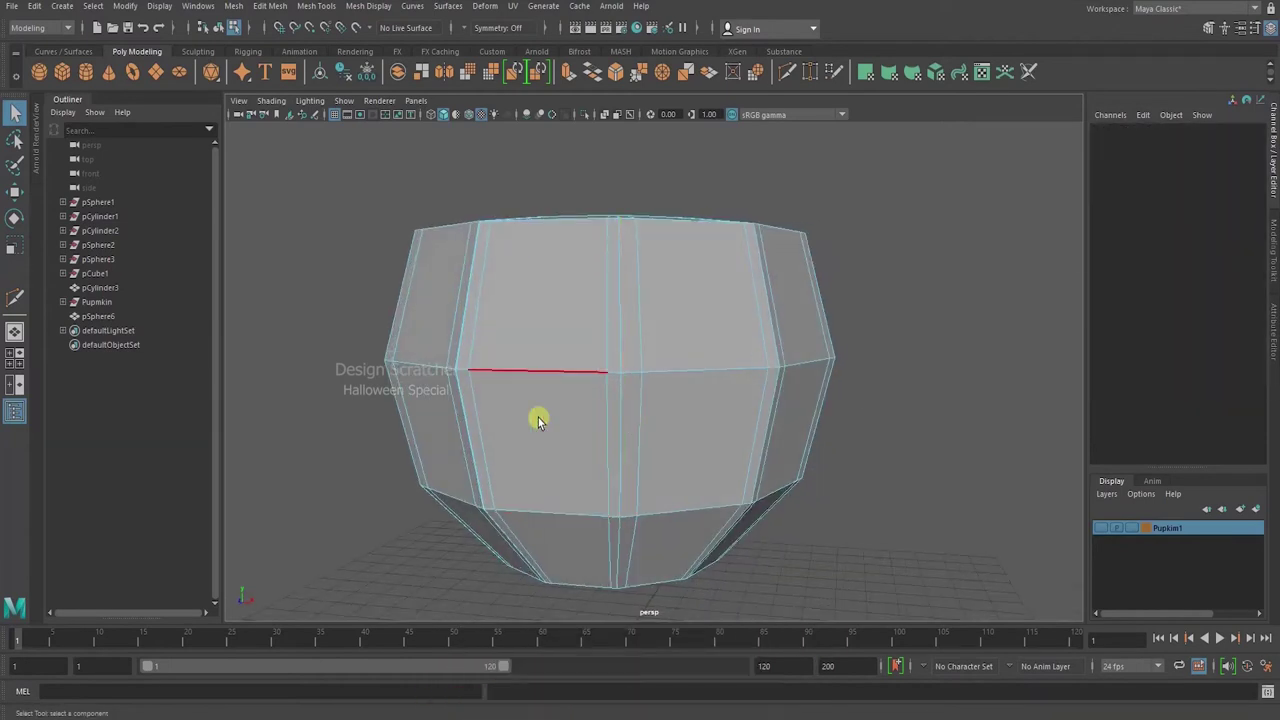
{"action": "left_click", "coordinate": [468, 420]}
{"action": "left_click_drag", "start_coordinate": [468, 420], "coordinate": [514, 492], "text": "alt"}
{"action": "key", "text": "Delete"}
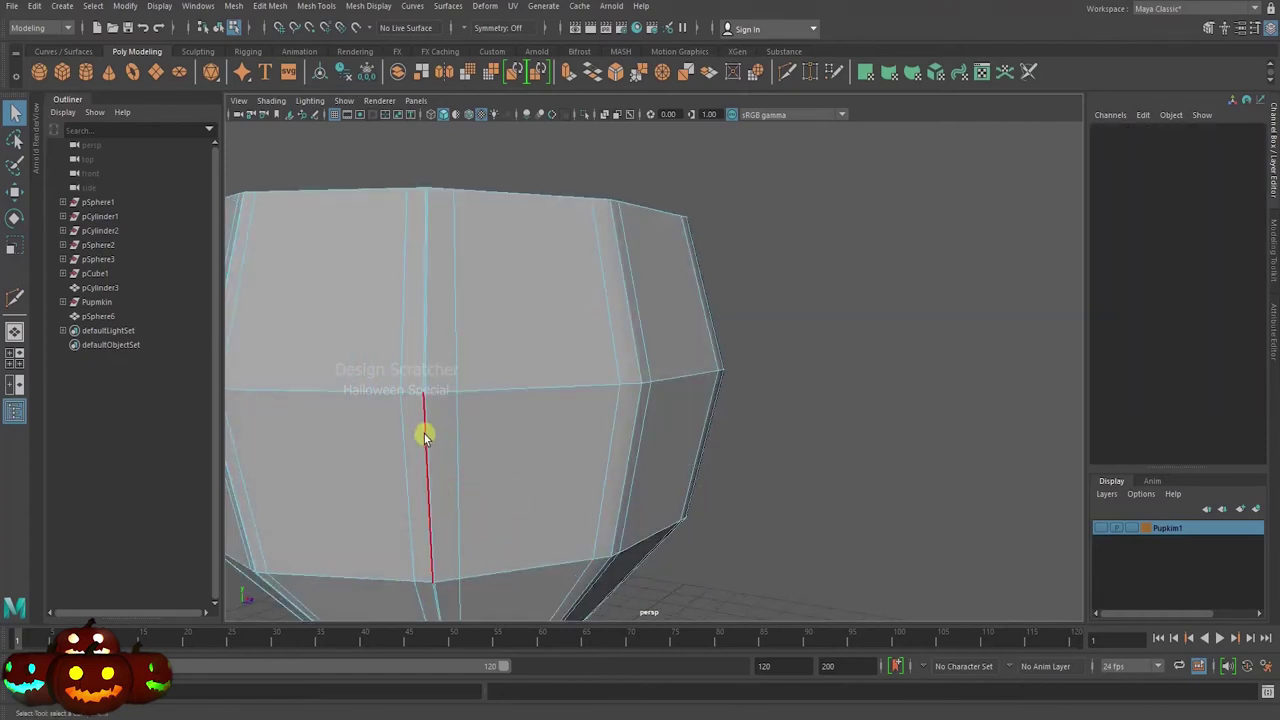
{"action": "left_click", "coordinate": [426, 431]}
{"action": "key", "text": "Delete"}
{"action": "left_click_drag", "start_coordinate": [451, 443], "coordinate": [645, 470], "text": "alt"}
{"action": "scroll", "coordinate": [484, 464], "scroll_direction": "up", "scroll_amount": 2}
{"action": "left_click", "coordinate": [432, 470]}
{"action": "key", "text": "Delete"}
{"action": "left_click", "coordinate": [514, 452]}
{"action": "key", "text": "Delete"}
{"action": "double_click", "coordinate": [551, 449]}
{"action": "key", "text": "Delete"}
{"action": "double_click", "coordinate": [569, 486]}
{"action": "key", "text": "Delete"}
Step: Insert one more vertical edge loop beside a corner edge of the sphere with Multi-Cut
{"action": "scroll", "coordinate": [645, 470], "scroll_direction": "down", "scroll_amount": 3}
{"action": "right_click_drag", "start_coordinate": [677, 389], "coordinate": [586, 389], "text": "shift"}
{"action": "left_click", "coordinate": [524, 314]}
{"action": "key", "text": "Return"}
{"action": "left_click_drag", "start_coordinate": [679, 383], "coordinate": [666, 432], "text": "alt"}
{"action": "key", "text": "q"}
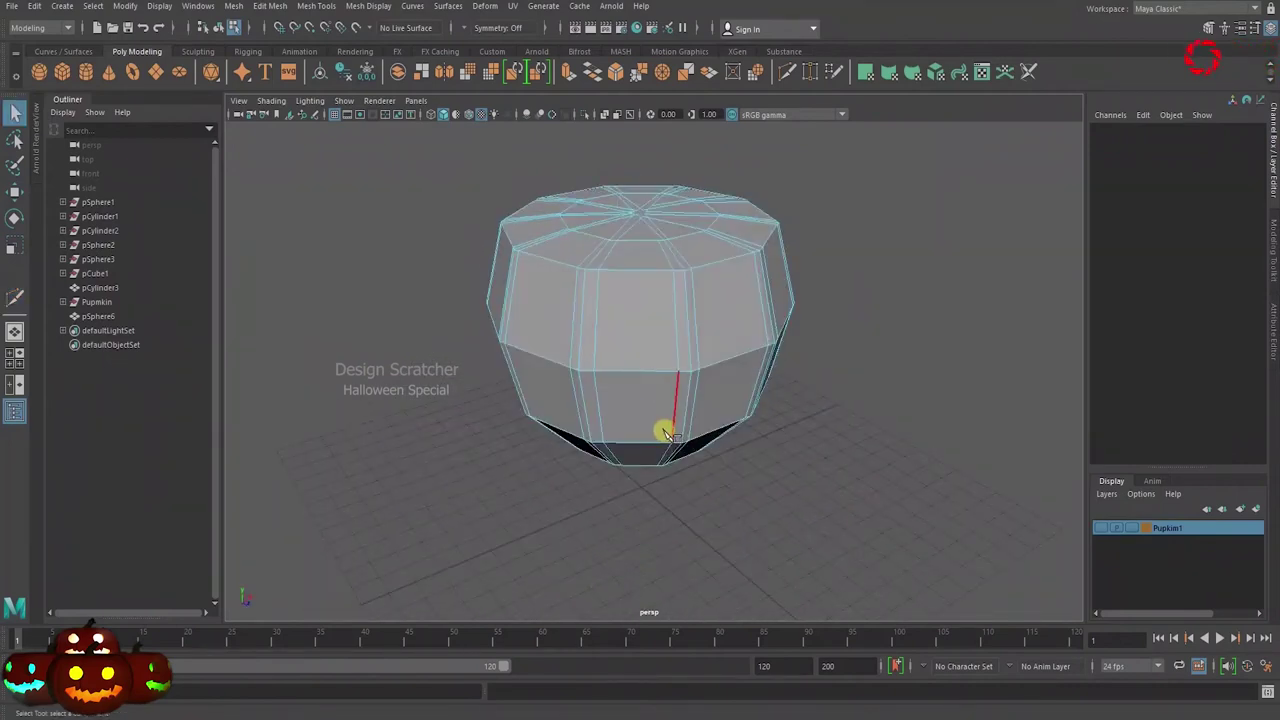
Step: Select the middle vertical edge loop of each narrow strip around the sphere and scale them inward to form pumpkin grooves
{"action": "left_click_drag", "start_coordinate": [622, 379], "coordinate": [617, 363], "text": "alt"}
{"action": "right_click_drag", "start_coordinate": [640, 330], "coordinate": [641, 262]}
{"action": "left_click_drag", "start_coordinate": [741, 307], "coordinate": [530, 398], "text": "alt"}
{"action": "left_click", "coordinate": [575, 347]}
{"action": "left_click_drag", "start_coordinate": [674, 297], "coordinate": [628, 310], "text": "alt"}
{"action": "left_click_drag", "start_coordinate": [769, 406], "coordinate": [466, 358], "text": "alt"}
{"action": "mouse_move", "coordinate": [594, 380]}
{"action": "left_mouse_down", "text": "alt"}
{"action": "mouse_move", "coordinate": [491, 397]}
{"action": "mouse_move", "coordinate": [628, 357]}
{"action": "mouse_move", "coordinate": [588, 400]}
{"action": "left_mouse_up", "text": "alt"}
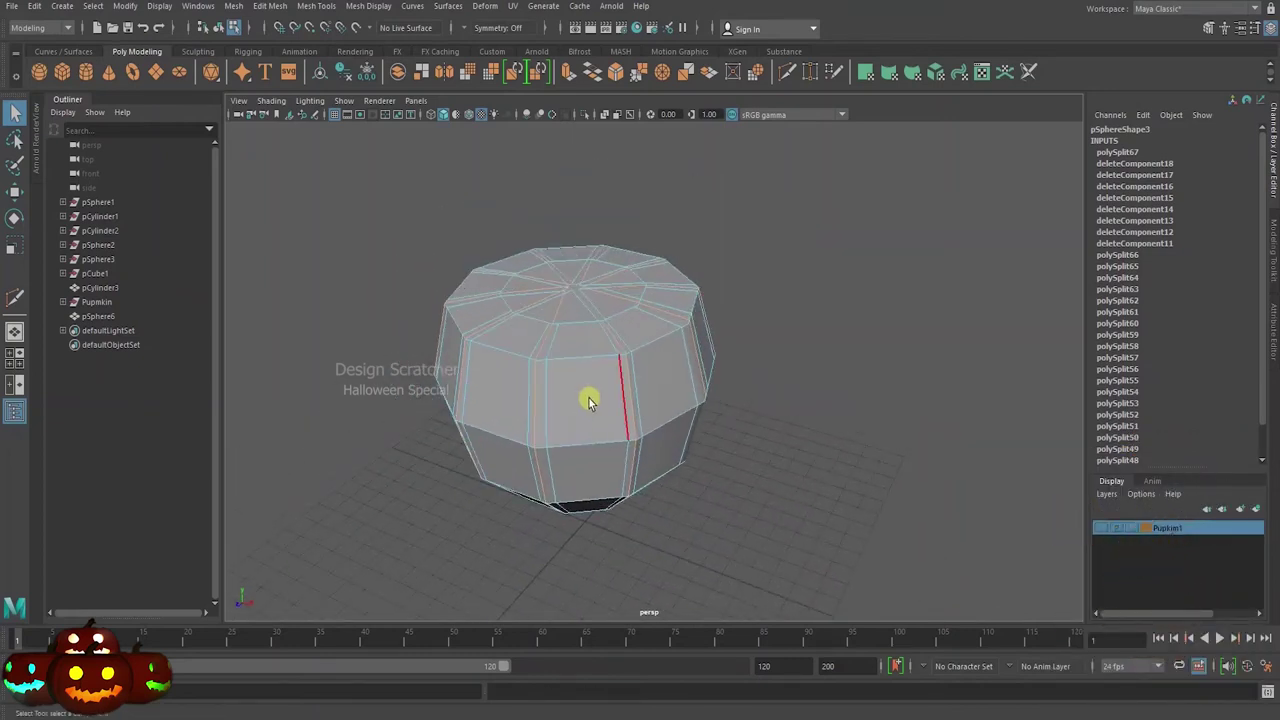
{"action": "left_click", "coordinate": [14, 243]}
{"action": "left_click_drag", "start_coordinate": [586, 471], "coordinate": [551, 449], "text": "alt"}
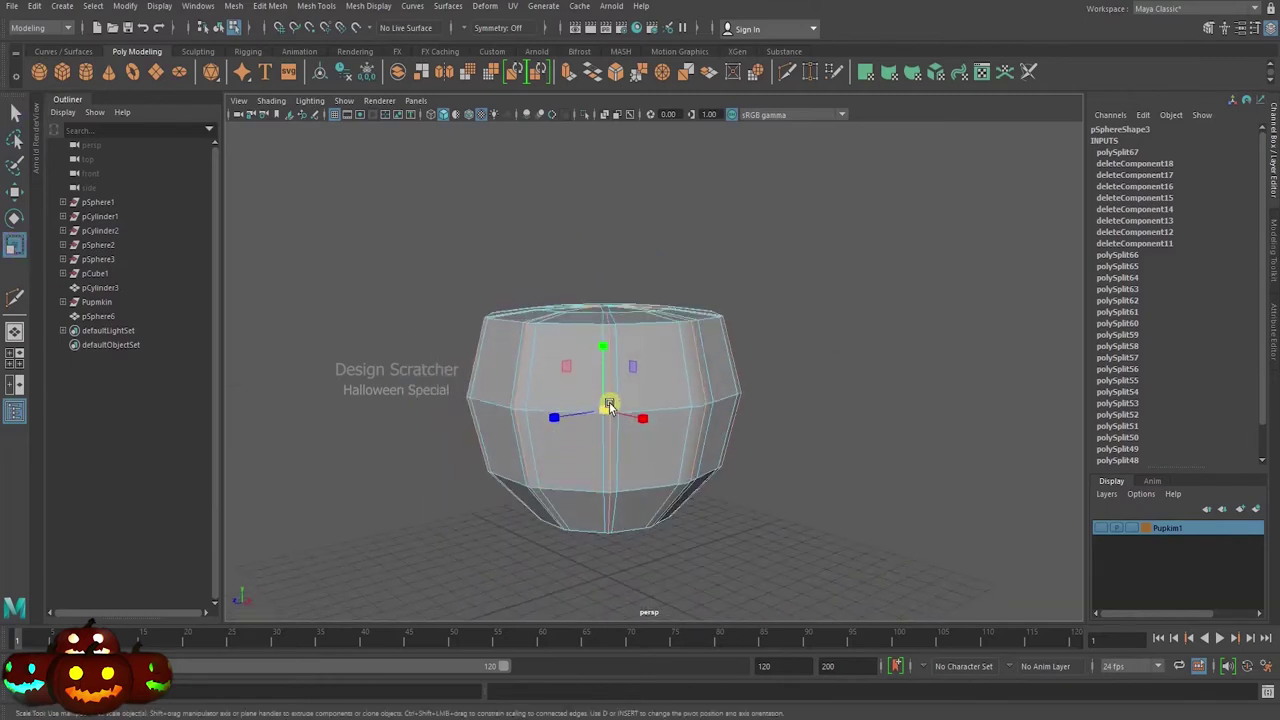
{"action": "left_click_drag", "start_coordinate": [609, 409], "coordinate": [556, 352]}
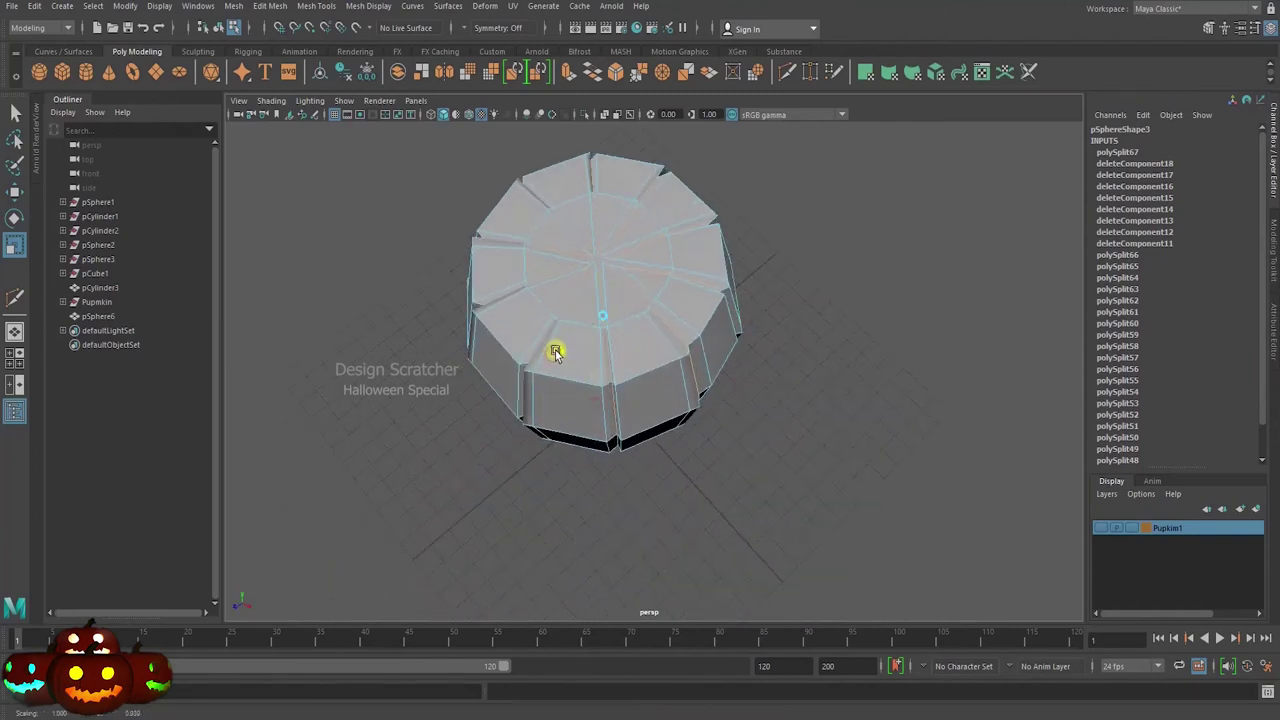
{"action": "left_click_drag", "start_coordinate": [615, 380], "coordinate": [528, 473], "text": "alt"}
Step: Return to object mode and scale the whole pumpkin body to about 5.52 in X, 4.92 in Y and 5.32 in Z
{"action": "right_click_drag", "start_coordinate": [557, 325], "coordinate": [622, 302]}
{"action": "left_click", "coordinate": [737, 383]}
{"action": "left_click", "coordinate": [594, 509]}
{"action": "left_click_drag", "start_coordinate": [594, 509], "coordinate": [578, 455], "text": "alt"}
{"action": "left_click_drag", "start_coordinate": [581, 278], "coordinate": [580, 285]}
{"action": "left_click_drag", "start_coordinate": [579, 339], "coordinate": [566, 356]}
{"action": "left_click_drag", "start_coordinate": [519, 338], "coordinate": [525, 338]}
Step: Smooth the pumpkin body mesh with 1 division and deselect it
{"action": "left_click_drag", "start_coordinate": [526, 376], "coordinate": [493, 386], "text": "alt"}
{"action": "left_click_drag", "start_coordinate": [520, 500], "coordinate": [551, 454], "text": "alt"}
{"action": "scroll", "coordinate": [551, 454], "scroll_direction": "down", "scroll_amount": 2}
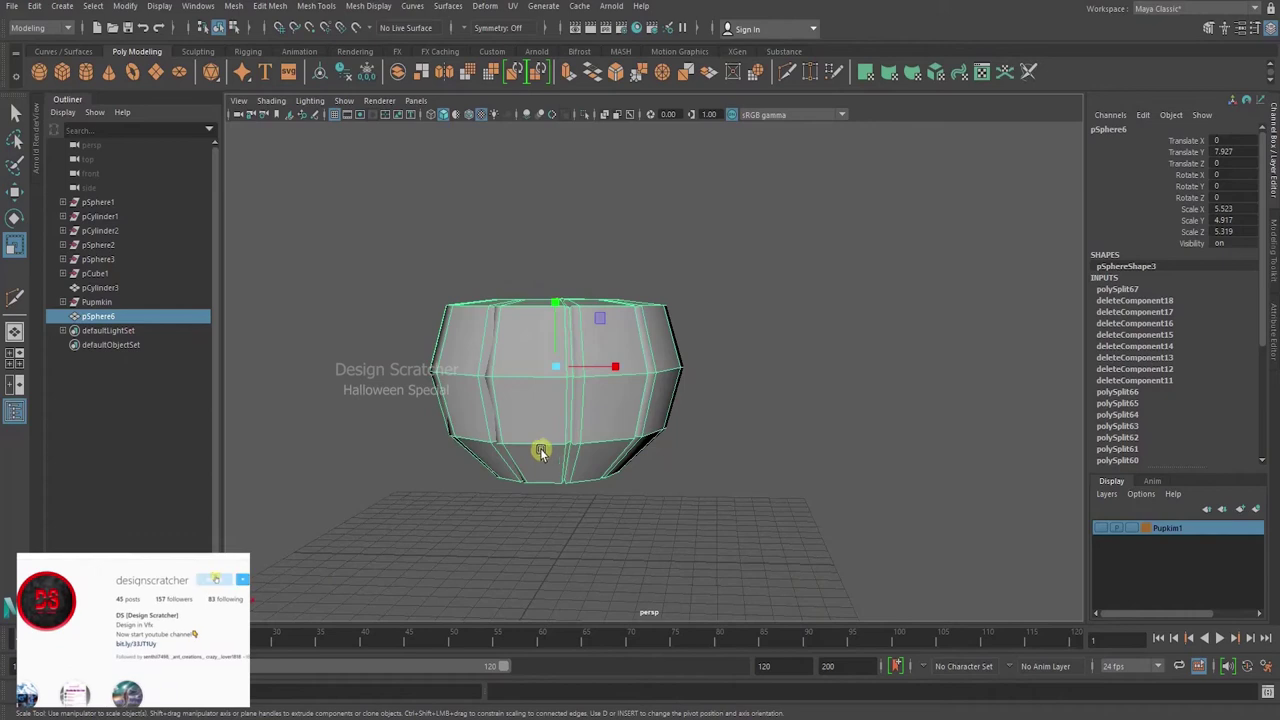
{"action": "left_click_drag", "start_coordinate": [545, 446], "coordinate": [549, 401], "text": "alt"}
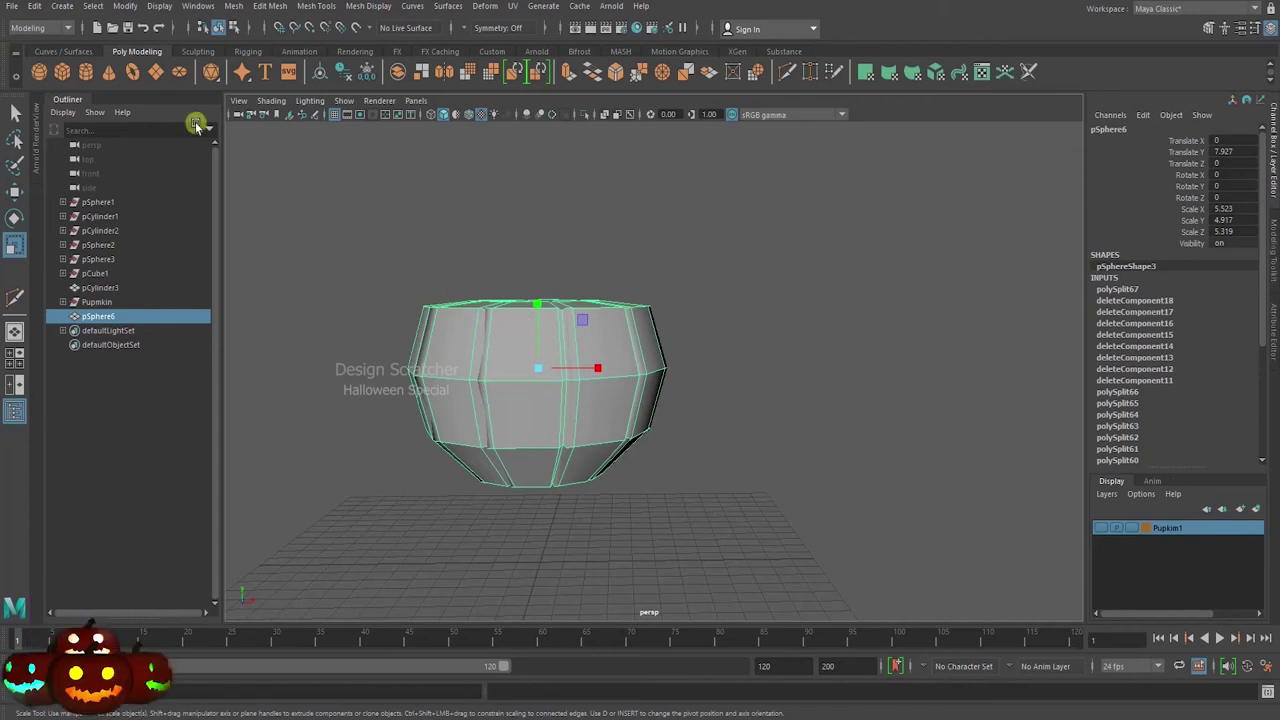
{"action": "left_click", "coordinate": [231, 7]}
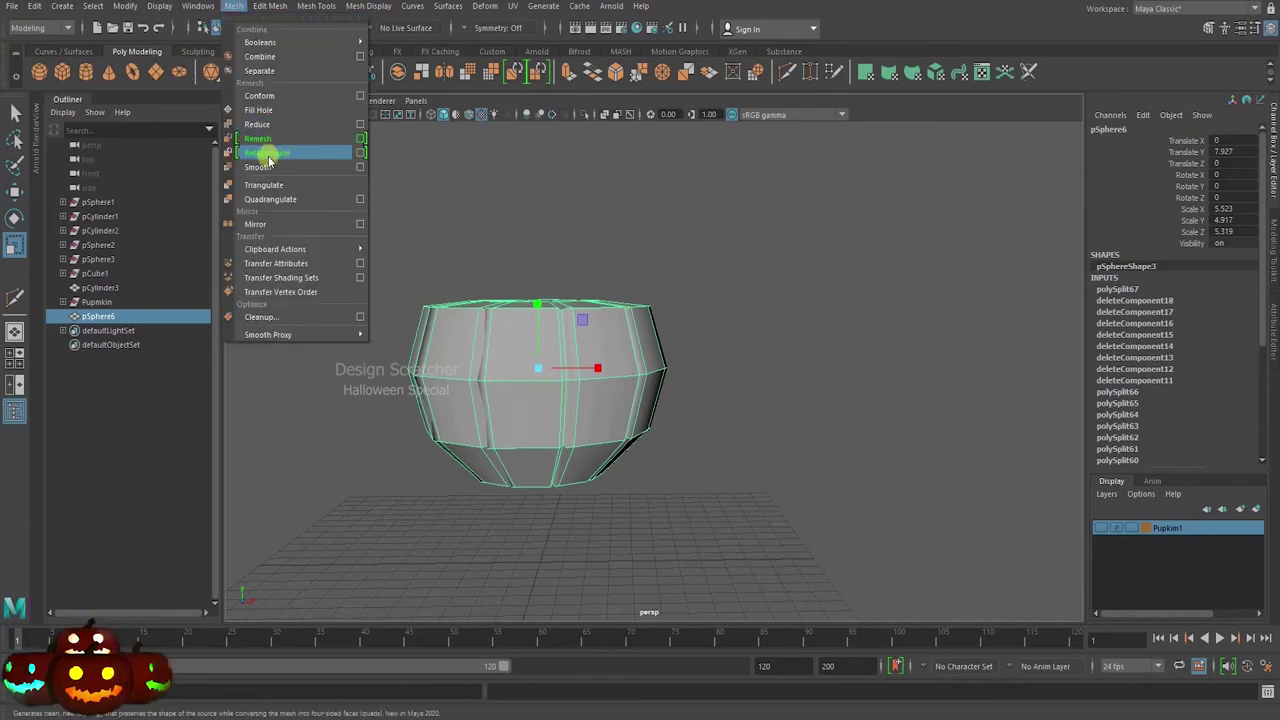
{"action": "left_click", "coordinate": [295, 170]}
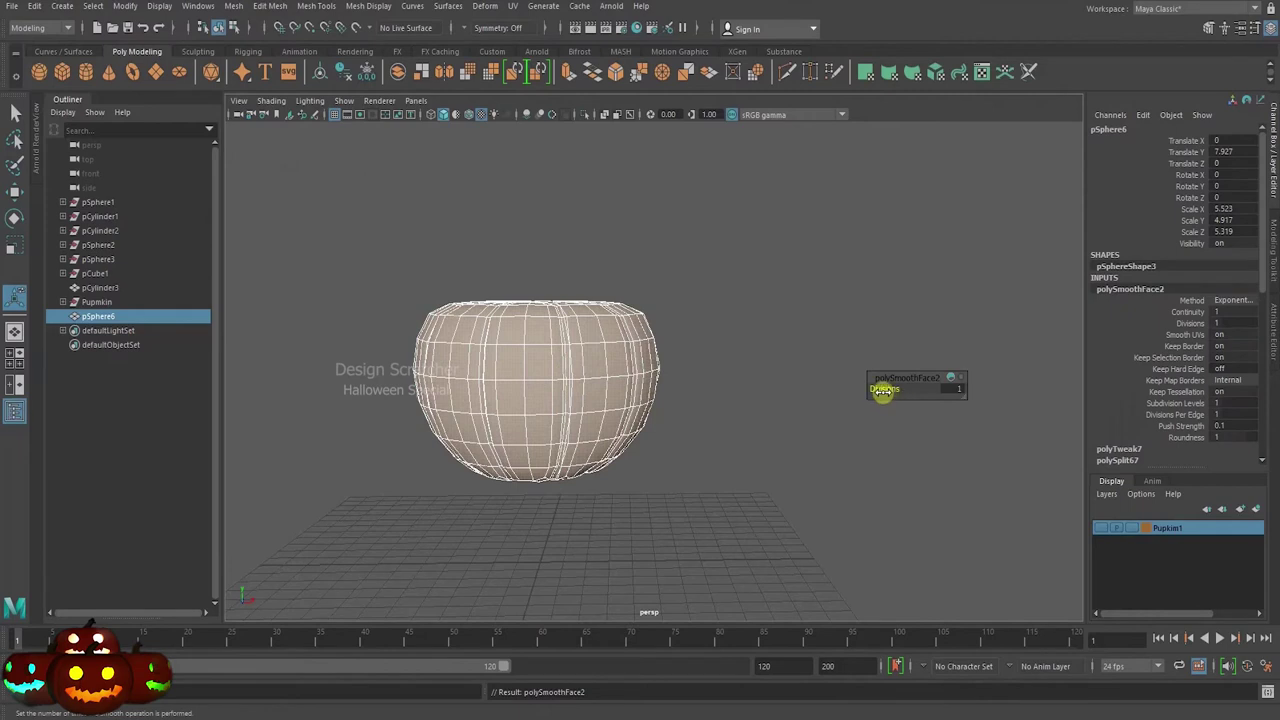
{"action": "right_click_drag", "start_coordinate": [599, 375], "coordinate": [662, 316]}
{"action": "left_click", "coordinate": [678, 327]}
Step: Create a second polygon sphere and raise it above the pumpkin to a Translate Y of about 13.07
{"action": "left_click_drag", "start_coordinate": [573, 443], "coordinate": [558, 470], "text": "alt"}
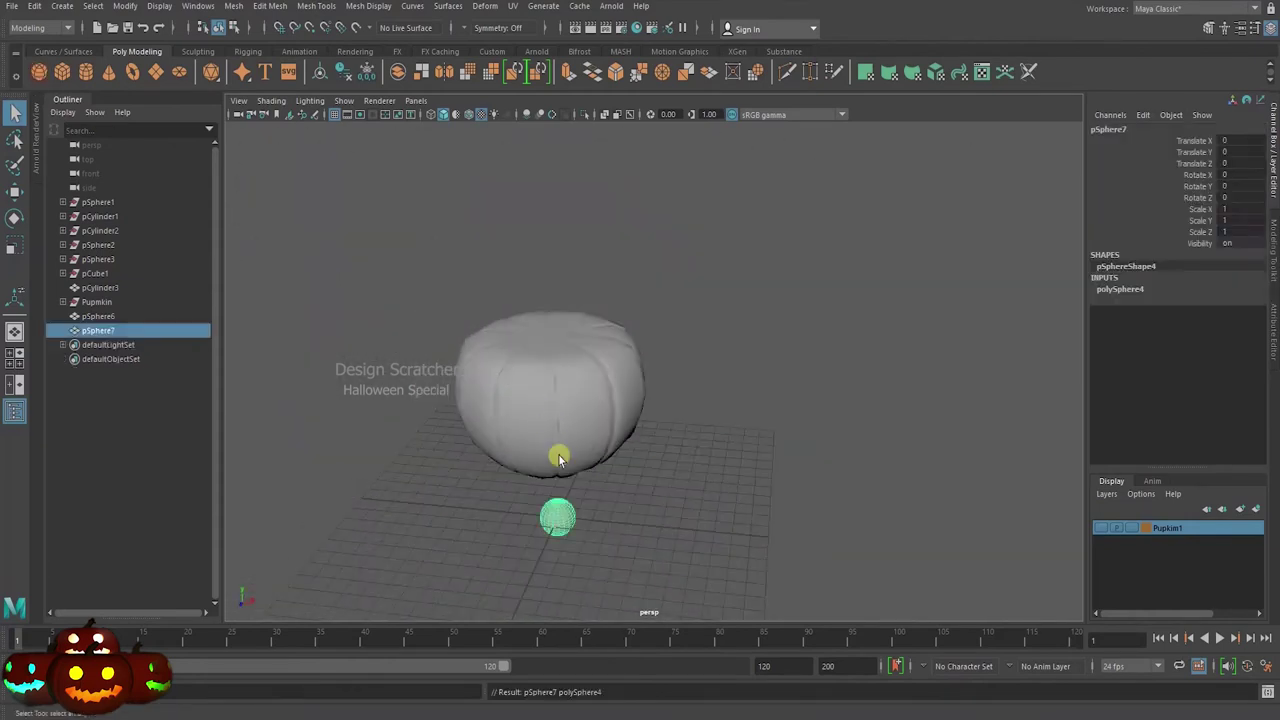
{"action": "key", "text": "w"}
{"action": "left_click_drag", "start_coordinate": [563, 461], "coordinate": [540, 218]}
{"action": "left_click_drag", "start_coordinate": [513, 323], "coordinate": [622, 357], "text": "alt"}
{"action": "scroll", "coordinate": [560, 342], "scroll_direction": "up", "scroll_amount": 3}
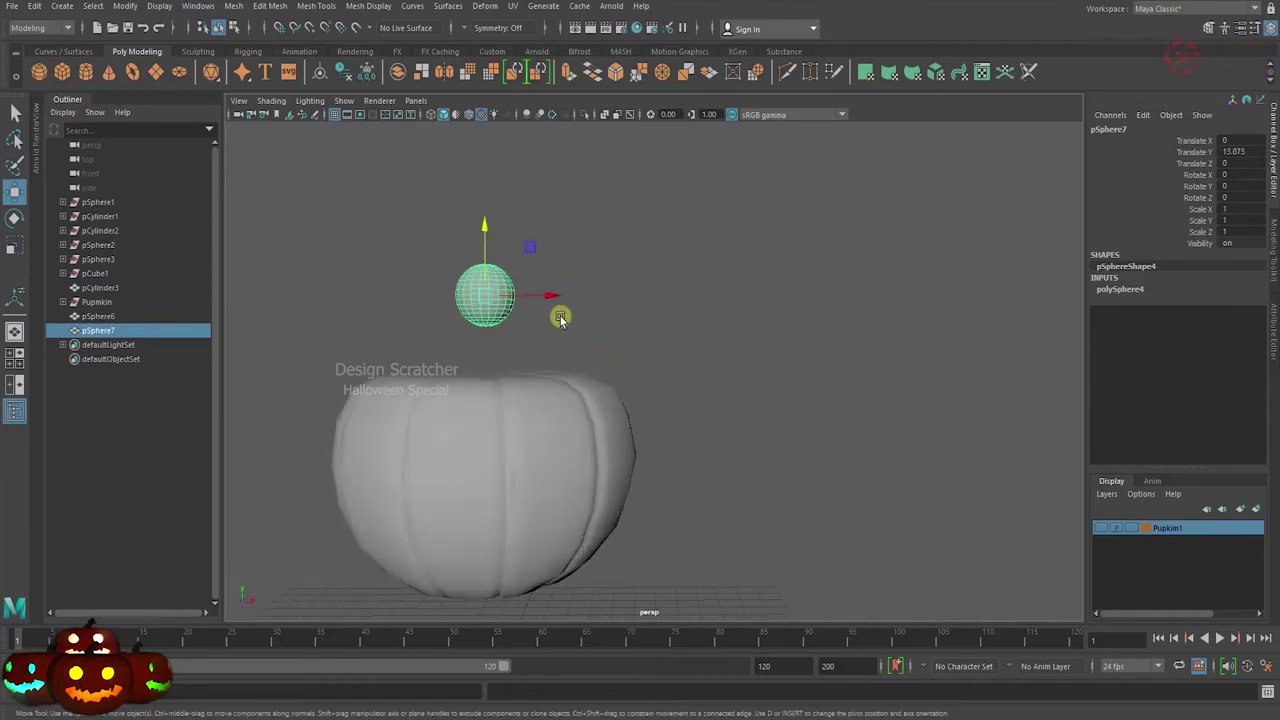
Step: Lower the upper sphere's subdivisions, stretch it into a tall tapered stem, and insert an edge loop across its upper section
{"action": "middle_click_drag", "start_coordinate": [557, 329], "coordinate": [642, 357], "text": "alt"}
{"action": "left_click", "coordinate": [1121, 288]}
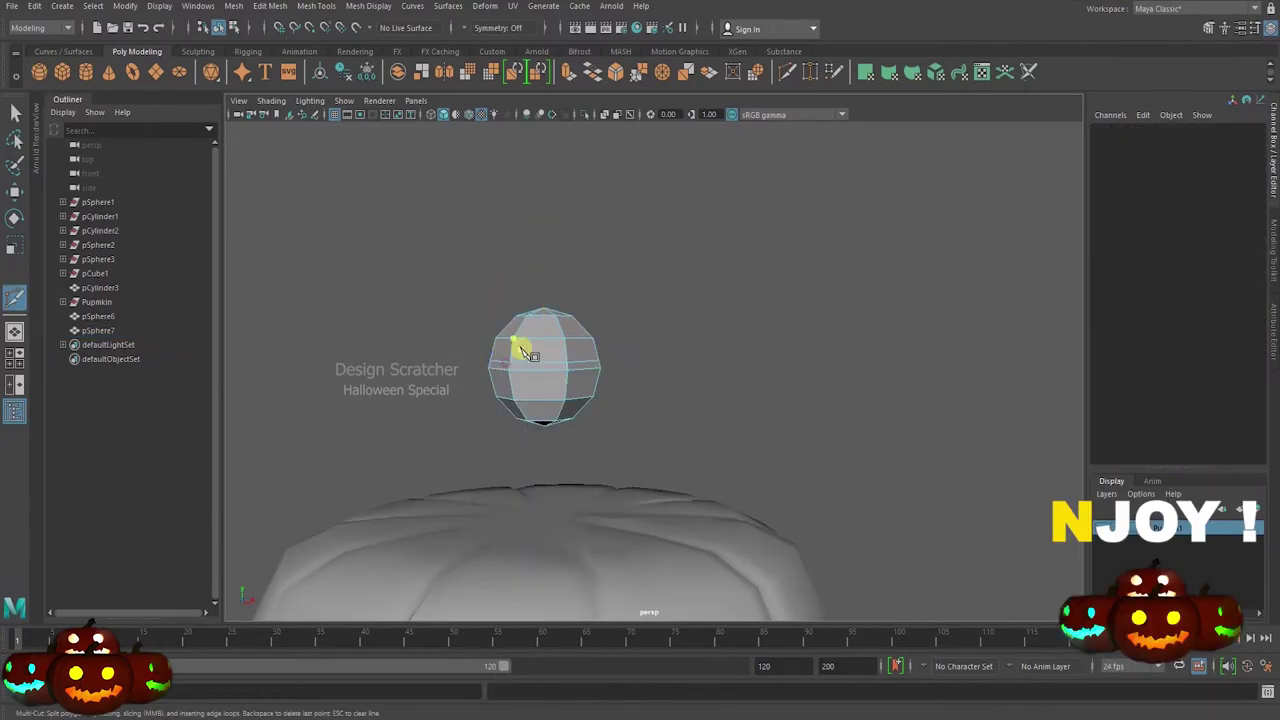
{"action": "left_click_drag", "start_coordinate": [543, 300], "coordinate": [541, 255]}
{"action": "left_click_drag", "start_coordinate": [459, 168], "coordinate": [585, 228]}
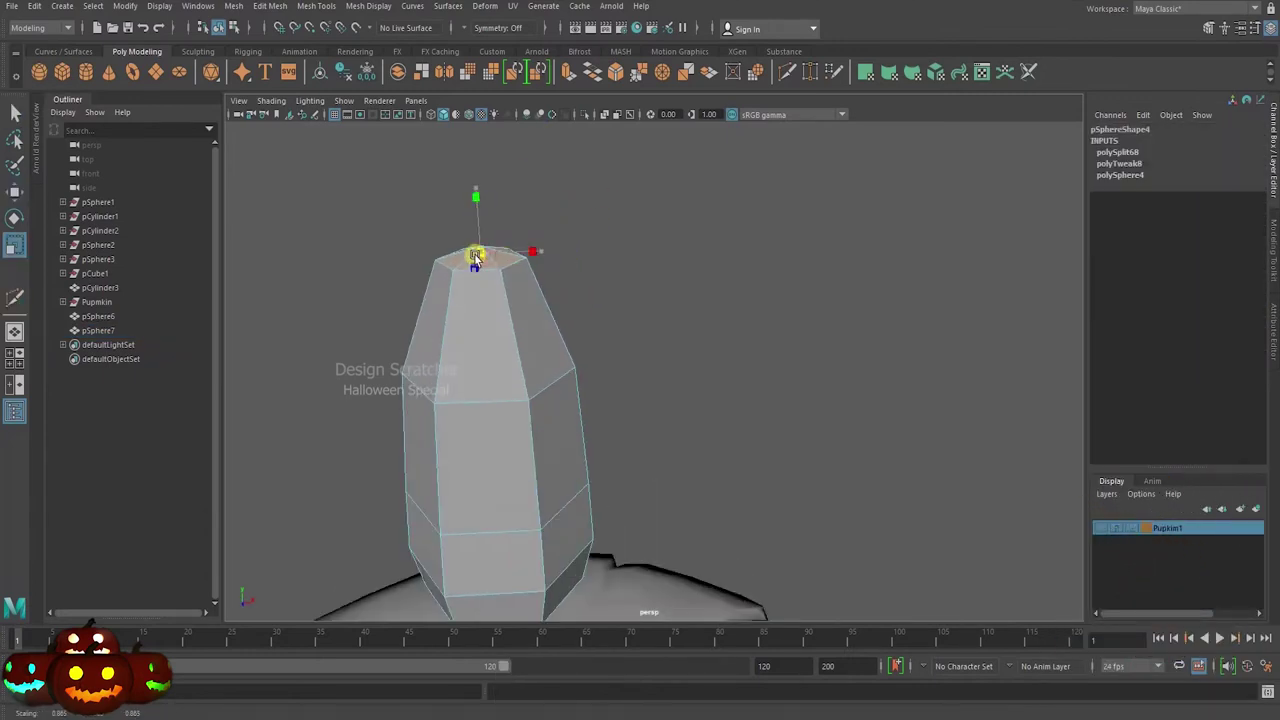
{"action": "left_click", "coordinate": [477, 255]}
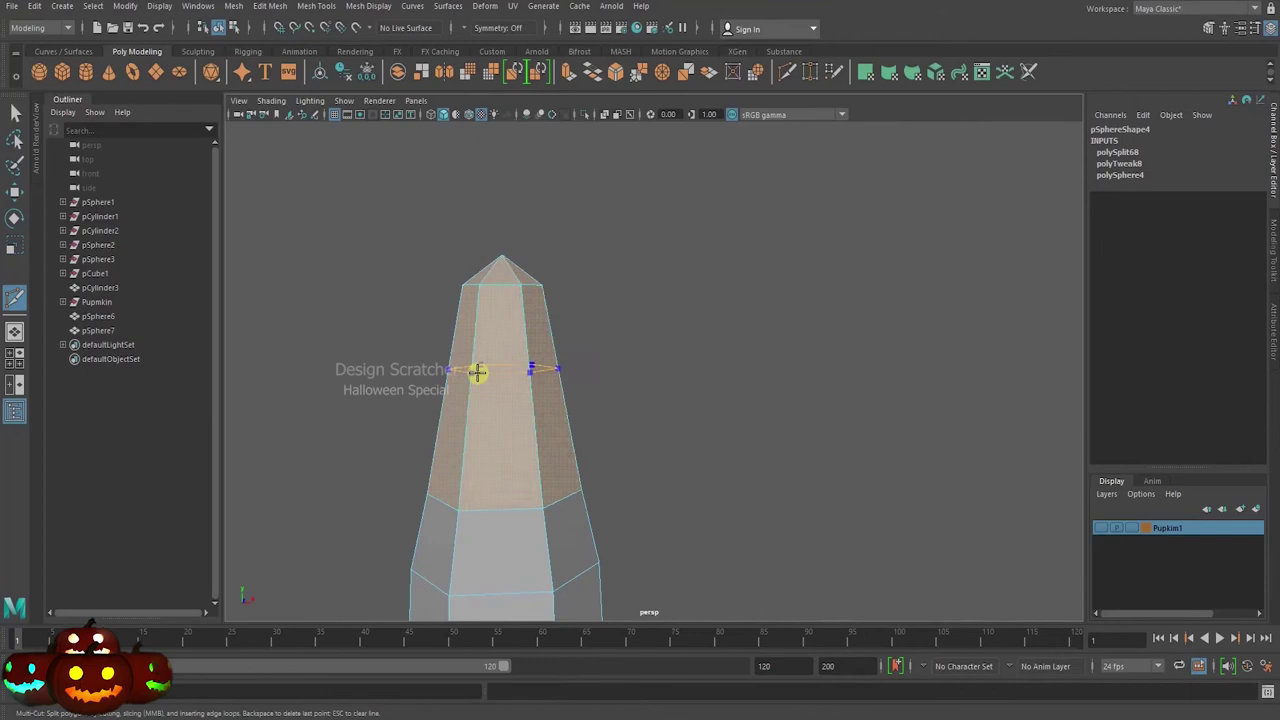
{"action": "left_click", "coordinate": [477, 371], "text": "ctrl"}
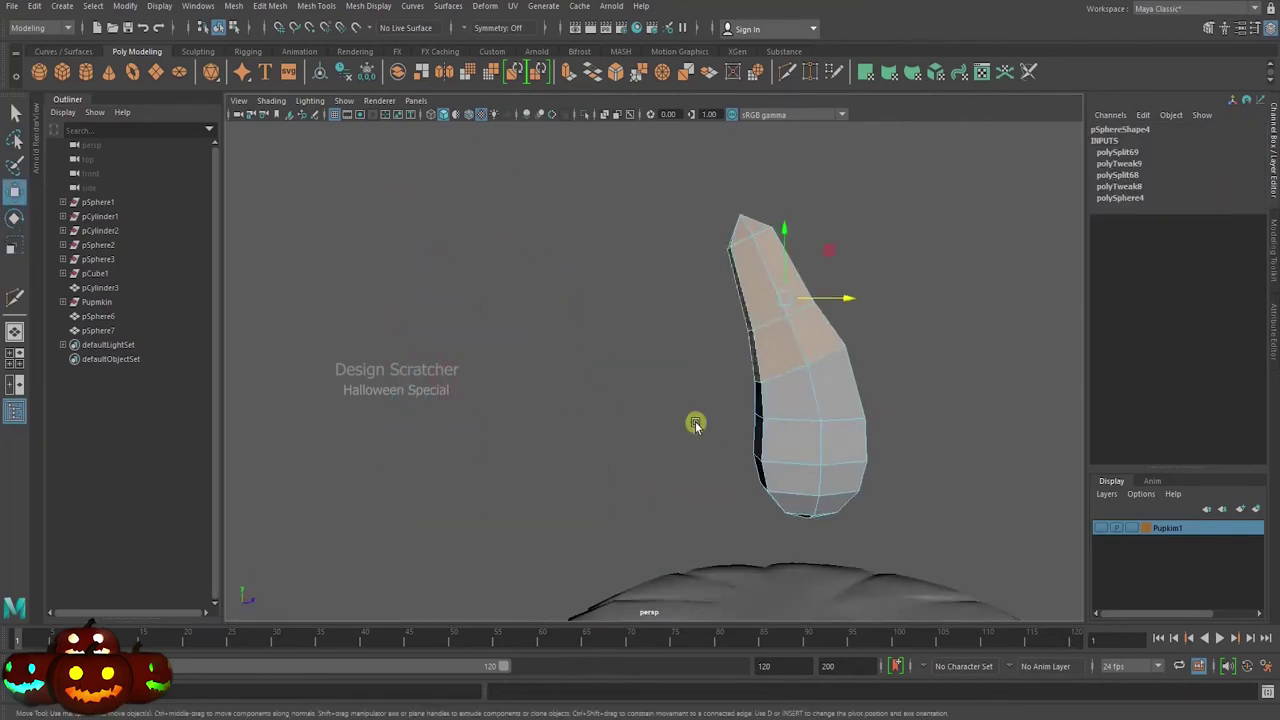
Step: Bend the stem's upper part sideways, scale the whole stem to about 0.483, and lower it onto the pumpkin at Translate Y about 10.84
{"action": "left_click", "coordinate": [823, 331]}
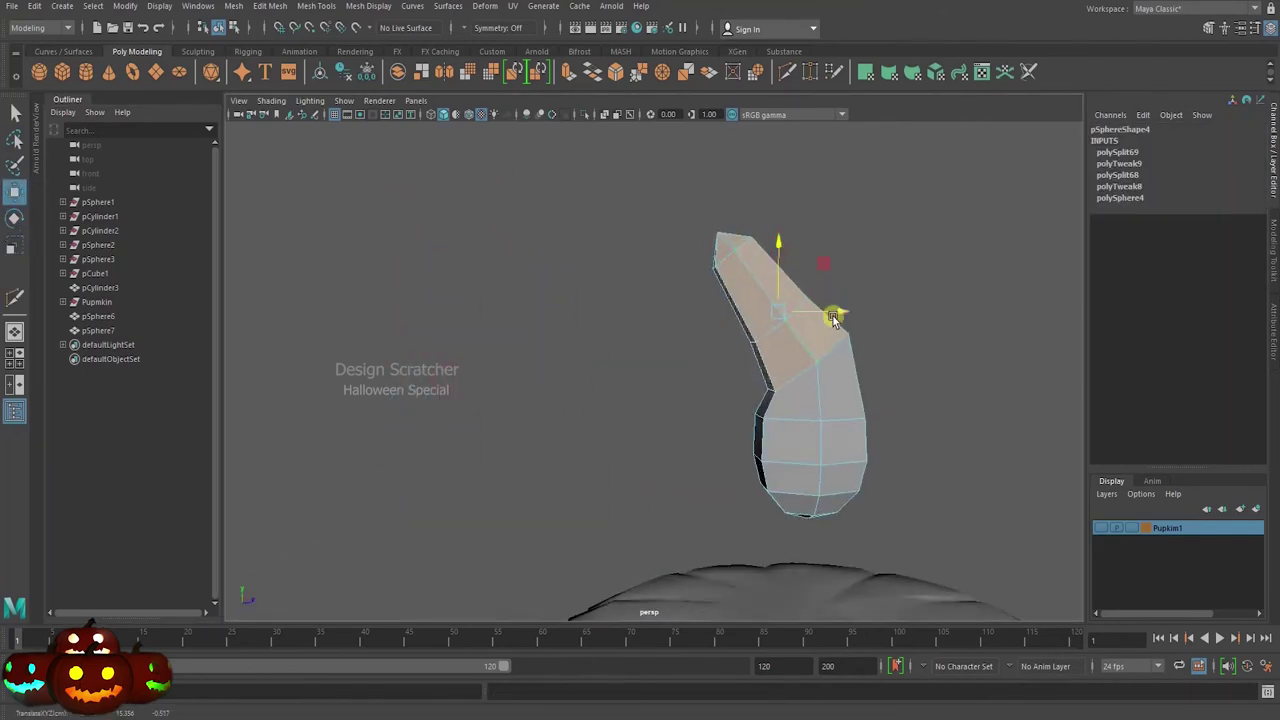
{"action": "right_click", "coordinate": [634, 350]}
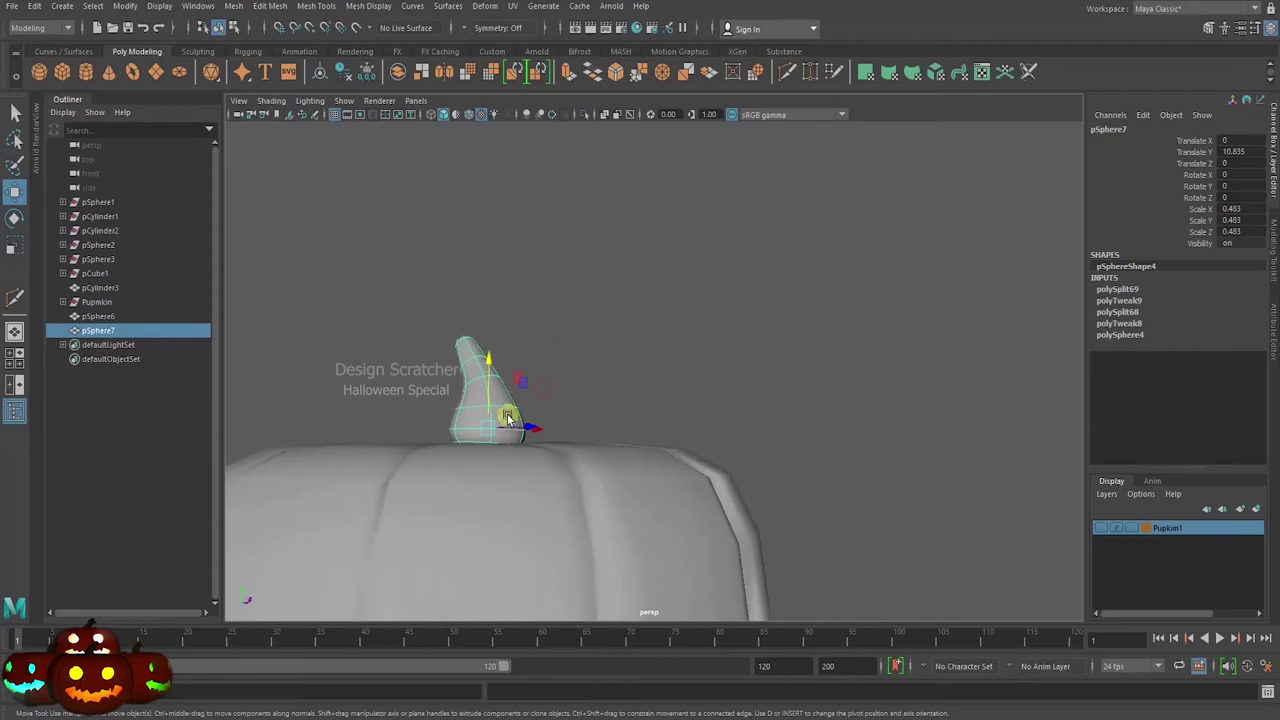
{"action": "key", "text": "1"}
Step: Insert lengthwise edge loops around the stem with Multi-Cut and return to object mode with nothing selected
{"action": "left_click_drag", "start_coordinate": [524, 450], "coordinate": [514, 488], "text": "alt"}
{"action": "right_click_drag", "start_coordinate": [643, 395], "coordinate": [538, 370], "text": "shift"}
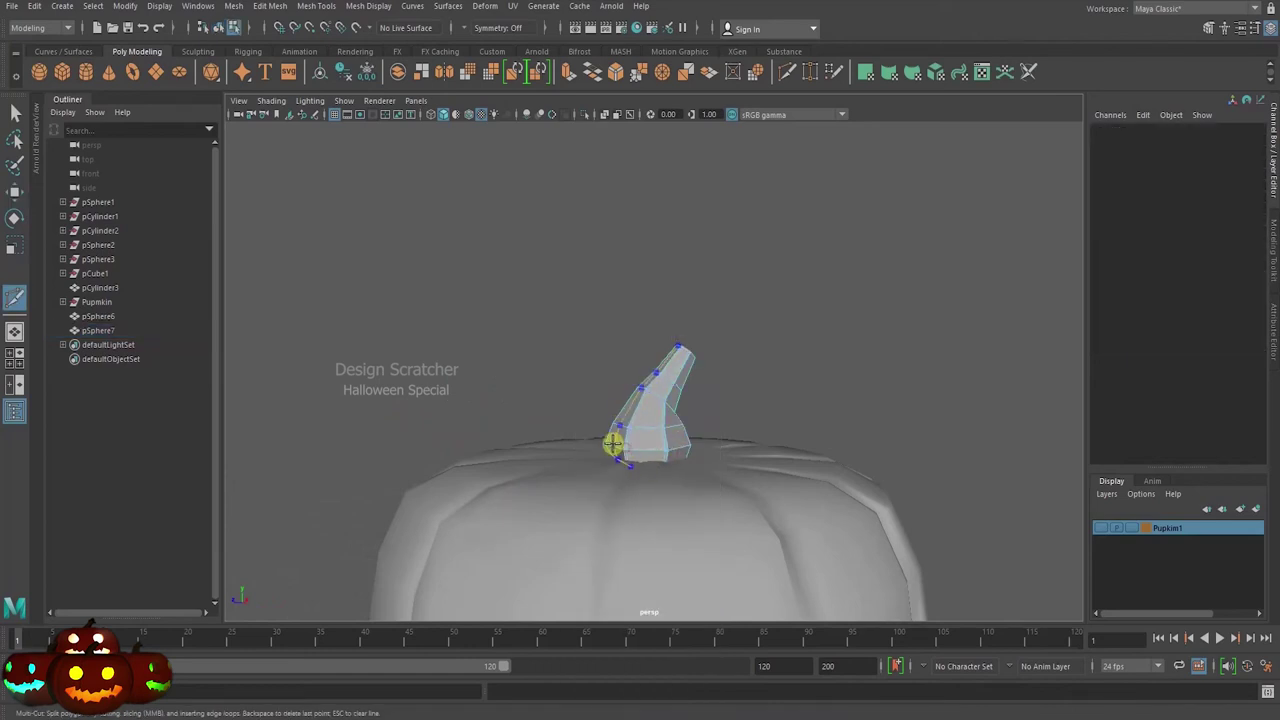
{"action": "left_click_drag", "start_coordinate": [607, 441], "coordinate": [605, 477], "text": "alt"}
{"action": "left_click_drag", "start_coordinate": [862, 470], "coordinate": [509, 520], "text": "alt"}
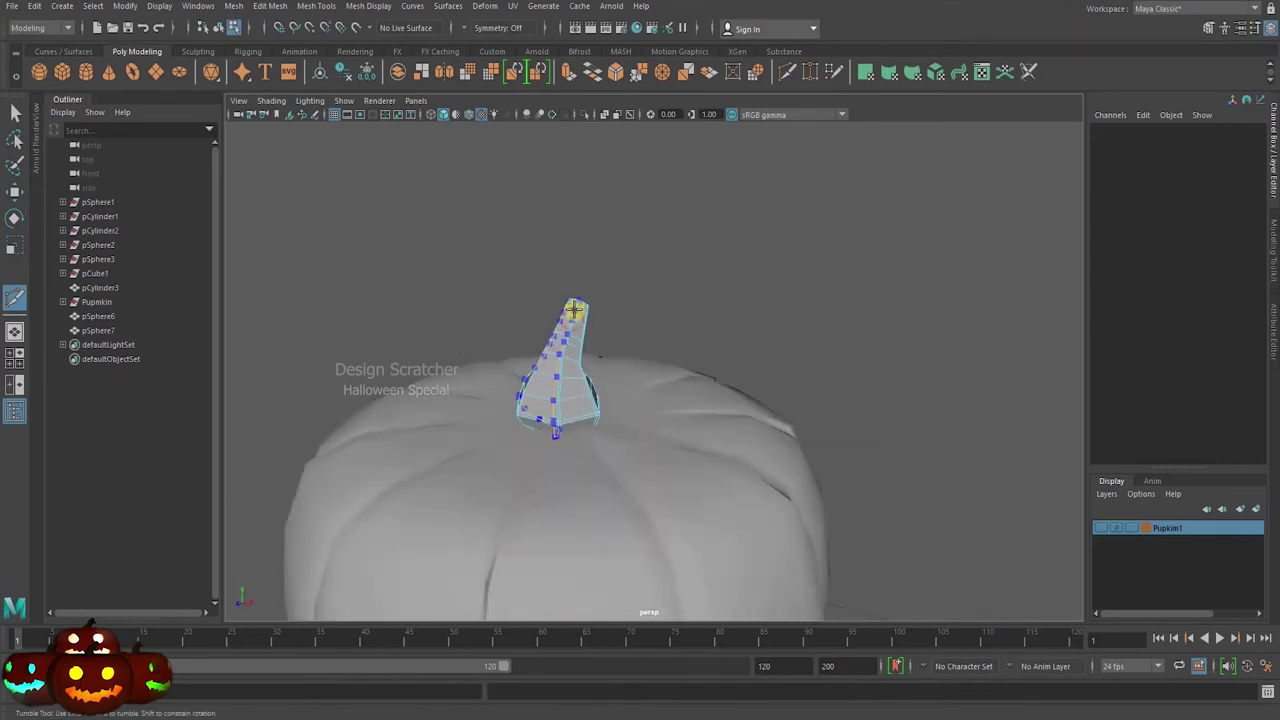
{"action": "key", "text": "F8"}
{"action": "left_click_drag", "start_coordinate": [545, 413], "coordinate": [609, 406], "text": "alt"}
{"action": "key", "text": "q"}
{"action": "left_click", "coordinate": [726, 386]}
{"action": "scroll", "coordinate": [726, 383], "scroll_direction": "down", "scroll_amount": 3}
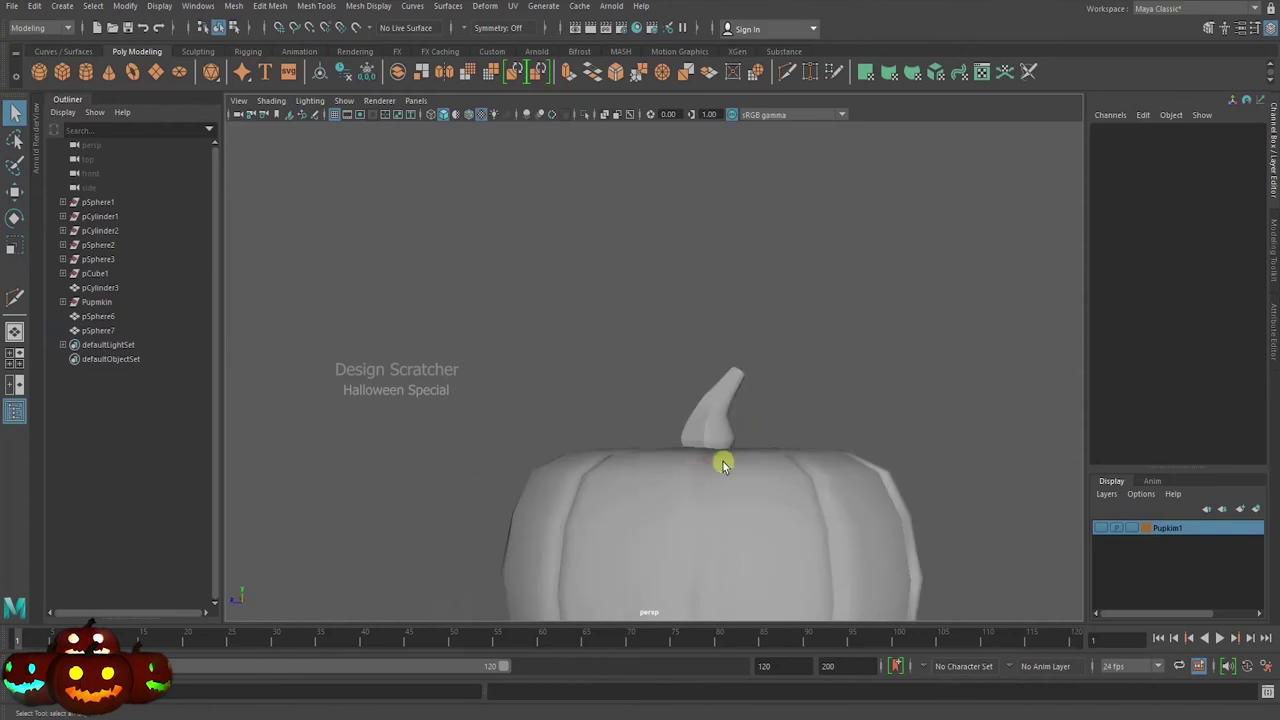
Step: Lower the stem slightly into the pumpkin's crown, to a Translate Y of about 10.69
{"action": "middle_click_drag", "start_coordinate": [726, 383], "coordinate": [781, 328], "text": "alt"}
{"action": "right_click_drag", "start_coordinate": [781, 328], "coordinate": [665, 322], "text": "alt"}
{"action": "left_click", "coordinate": [640, 309]}
{"action": "key", "text": "w"}
{"action": "left_click", "coordinate": [668, 300]}
{"action": "mouse_move", "coordinate": [678, 368]}
{"action": "left_mouse_down", "text": "alt"}
{"action": "mouse_move", "coordinate": [671, 400]}
{"action": "mouse_move", "coordinate": [663, 377]}
{"action": "left_mouse_up", "text": "alt"}
{"action": "left_click", "coordinate": [628, 308]}
{"action": "left_click", "coordinate": [696, 297]}
{"action": "left_click_drag", "start_coordinate": [573, 298], "coordinate": [628, 335]}
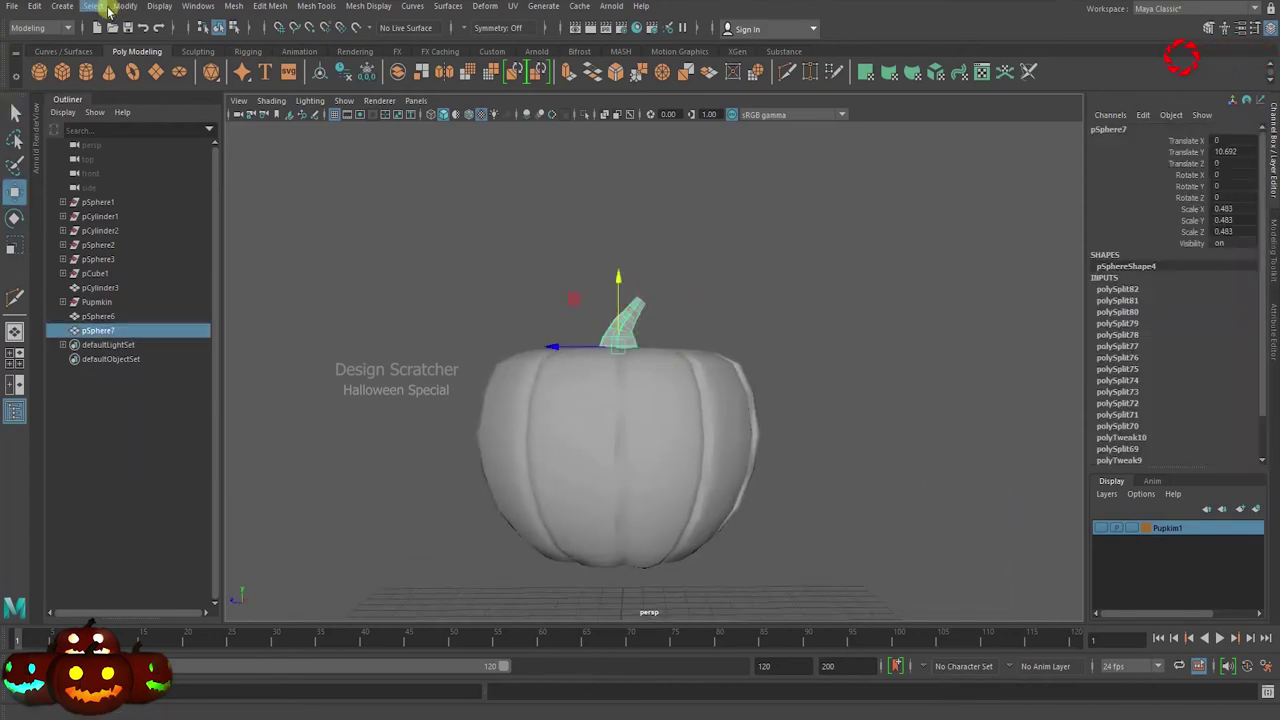
Step: Smooth the stem mesh with 1 division and deselect it
{"action": "left_click", "coordinate": [230, 7]}
{"action": "left_click", "coordinate": [289, 166]}
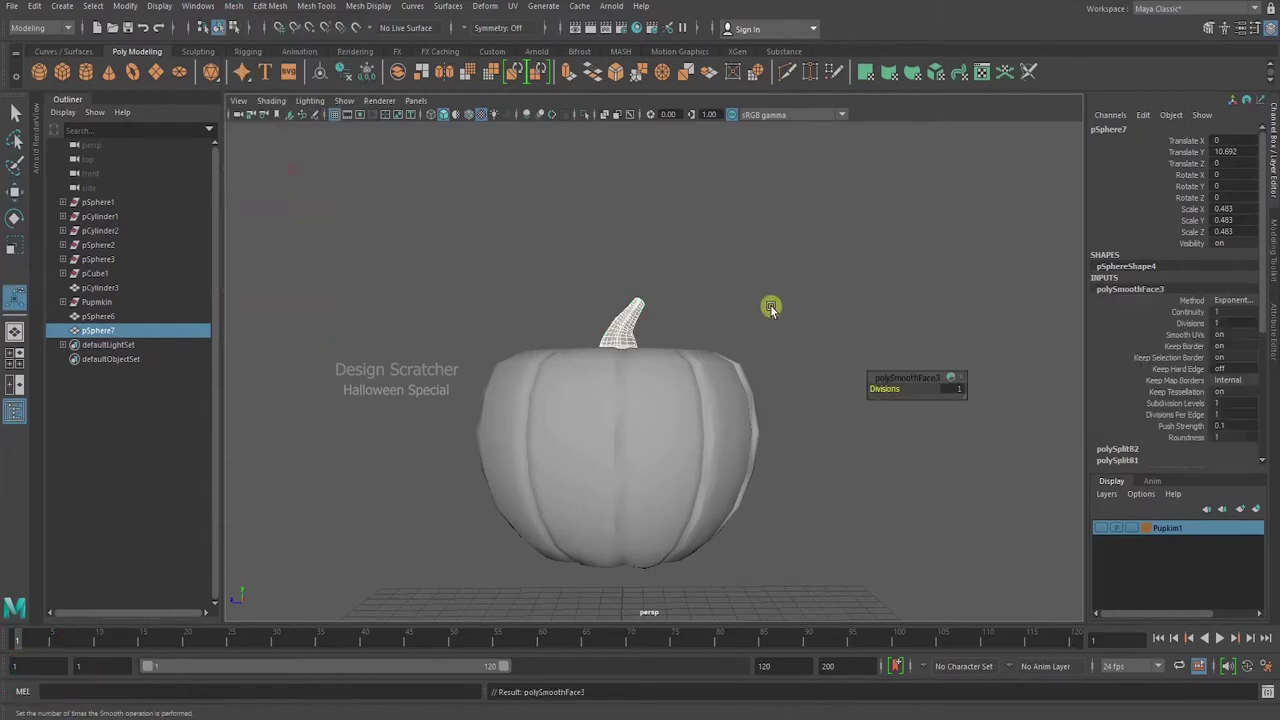
{"action": "left_click", "coordinate": [803, 332]}
{"action": "left_click_drag", "start_coordinate": [609, 337], "coordinate": [578, 355], "text": "alt"}
{"action": "middle_click_drag", "start_coordinate": [578, 355], "coordinate": [530, 365], "text": "alt"}
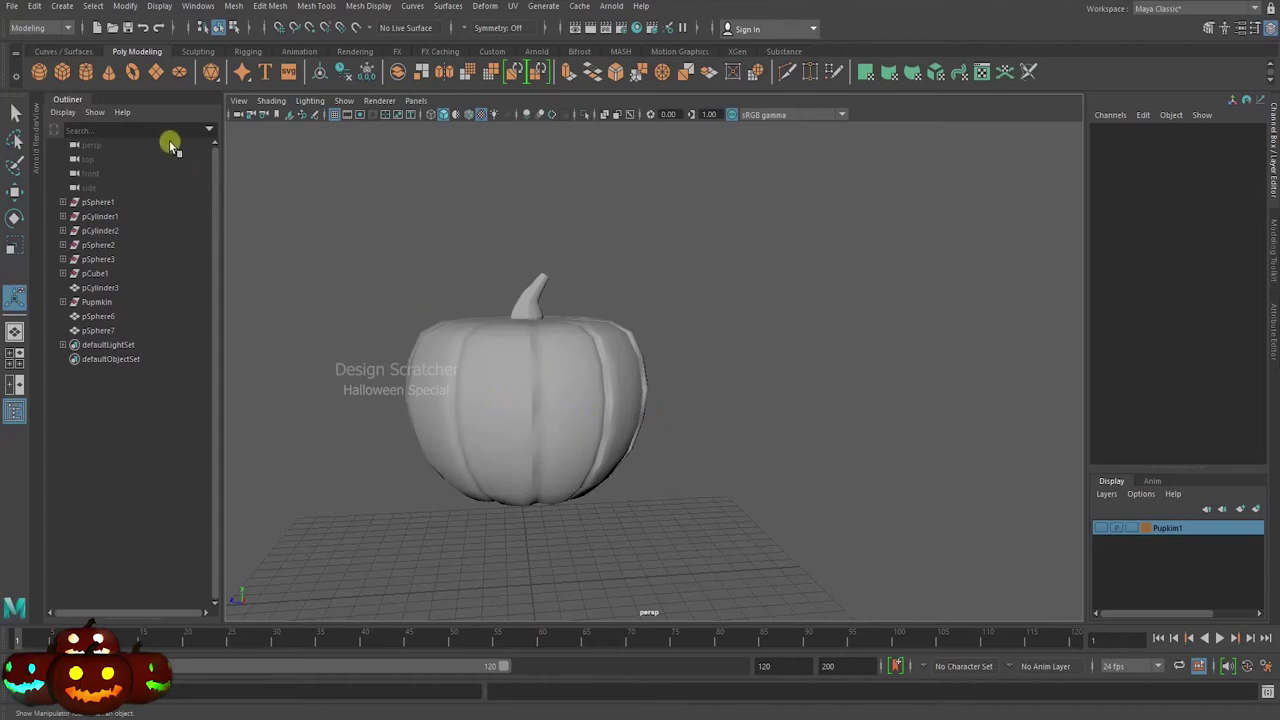
Step: Create a polygon cylinder and raise it into the pumpkin body to a Translate Y of about 8.12
{"action": "left_click", "coordinate": [86, 72]}
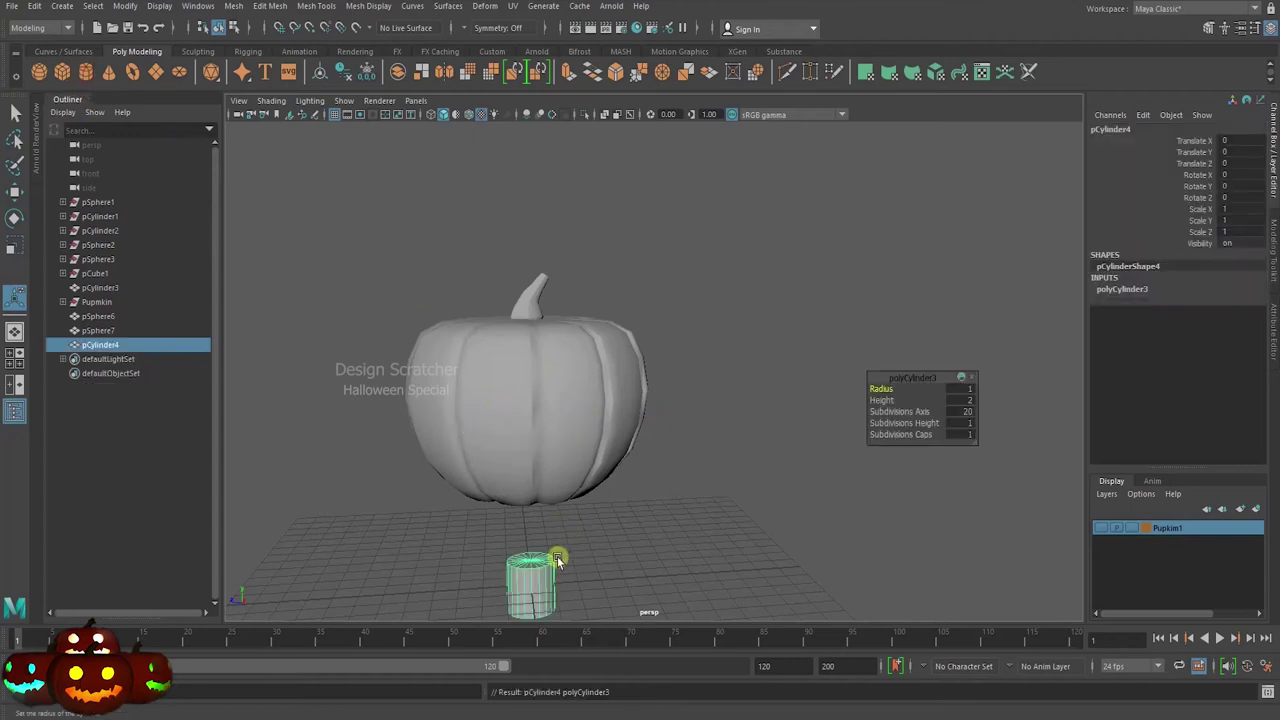
{"action": "key", "text": "w"}
{"action": "left_click_drag", "start_coordinate": [528, 526], "coordinate": [531, 387]}
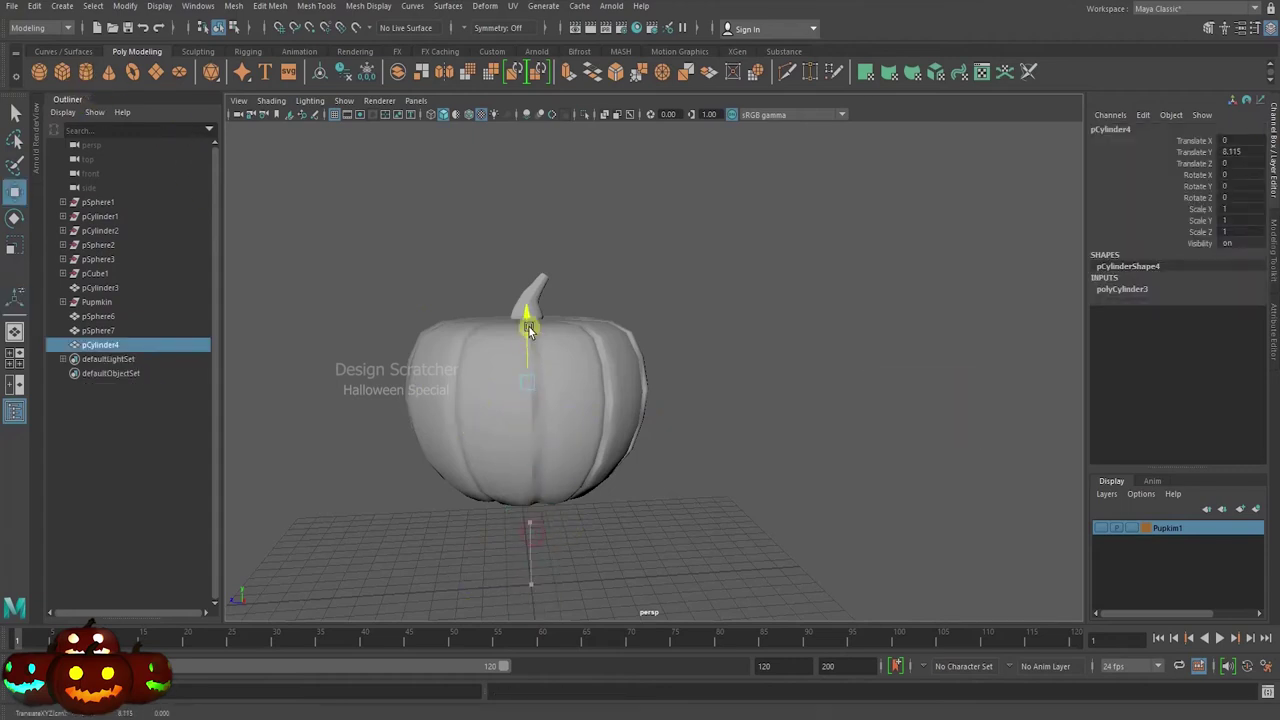
Step: Move the cylinder out beyond the pumpkin to Translate X about 6.64 and set its Rotate Z to -90
{"action": "key", "text": "e"}
{"action": "left_click_drag", "start_coordinate": [523, 340], "coordinate": [524, 366]}
{"action": "left_click_drag", "start_coordinate": [528, 422], "coordinate": [559, 432], "text": "alt"}
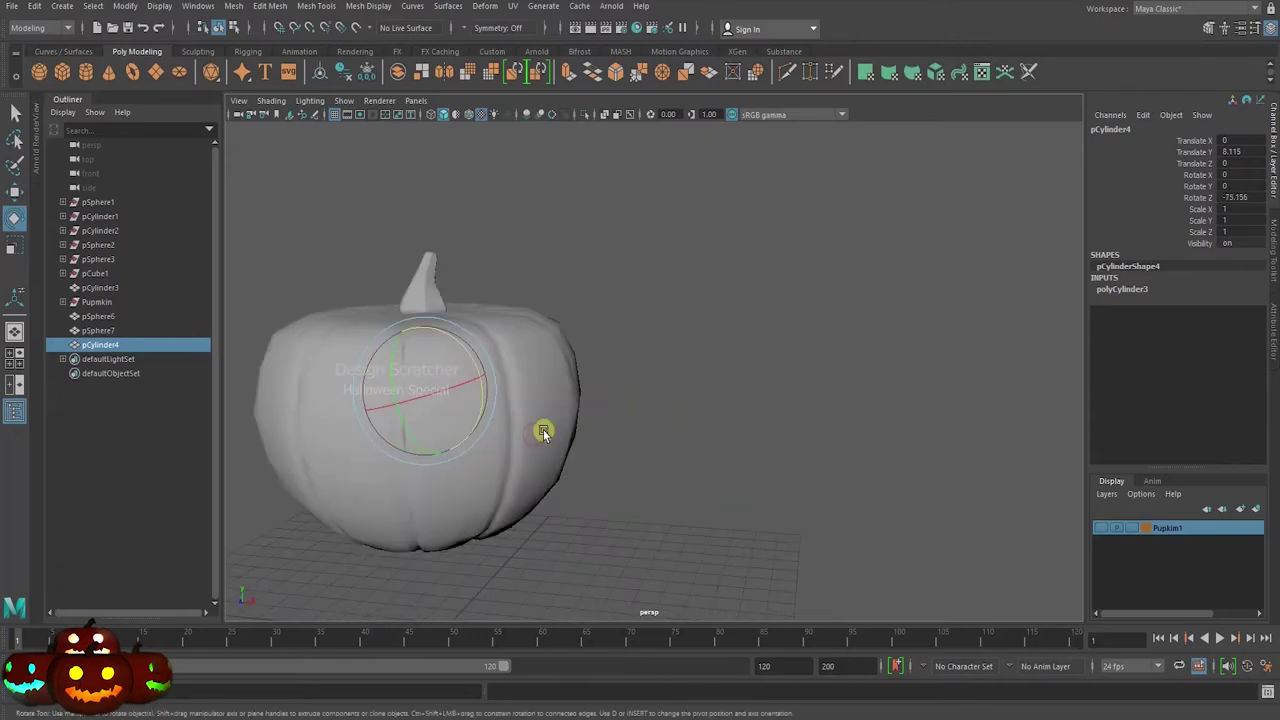
{"action": "left_click_drag", "start_coordinate": [458, 347], "coordinate": [662, 362]}
{"action": "key", "text": "w"}
{"action": "key", "text": "e"}
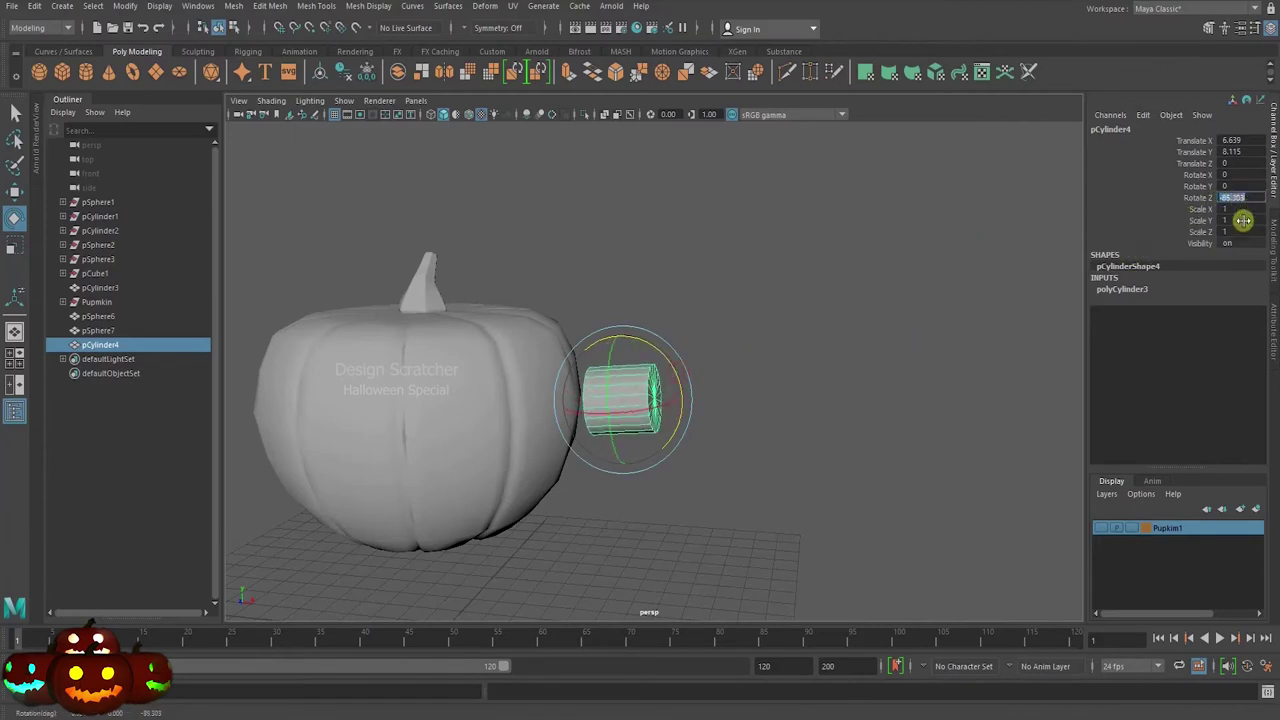
{"action": "key", "text": "Return"}
Step: Position the cylinder as an eye on the pumpkin's face, at about Translate X 5.01 and Translate Z 1.45
{"action": "key", "text": "w"}
{"action": "left_click_drag", "start_coordinate": [606, 480], "coordinate": [563, 445], "text": "alt"}
{"action": "scroll", "coordinate": [552, 394], "scroll_direction": "up", "scroll_amount": 1}
{"action": "middle_click_drag", "start_coordinate": [549, 394], "coordinate": [571, 403], "text": "alt"}
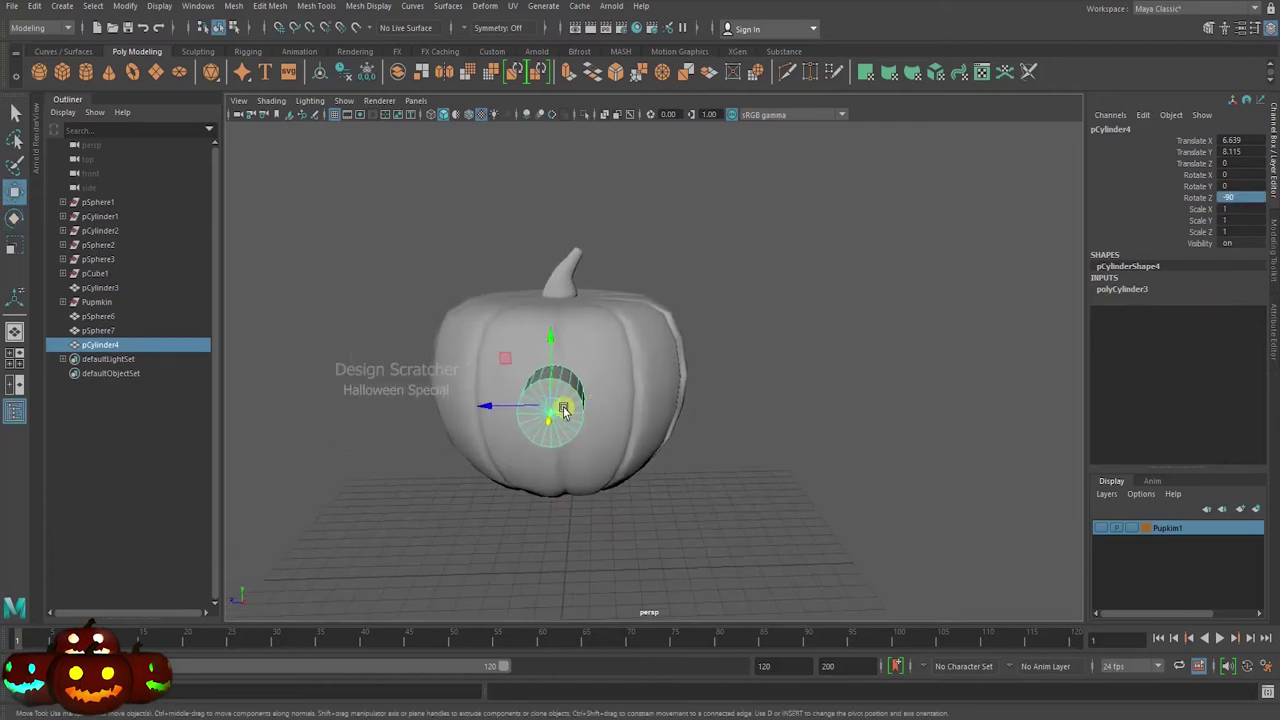
{"action": "scroll", "coordinate": [560, 405], "scroll_direction": "up", "scroll_amount": 2}
{"action": "scroll", "coordinate": [558, 411], "scroll_direction": "down", "scroll_amount": 1}
{"action": "key", "text": "e"}
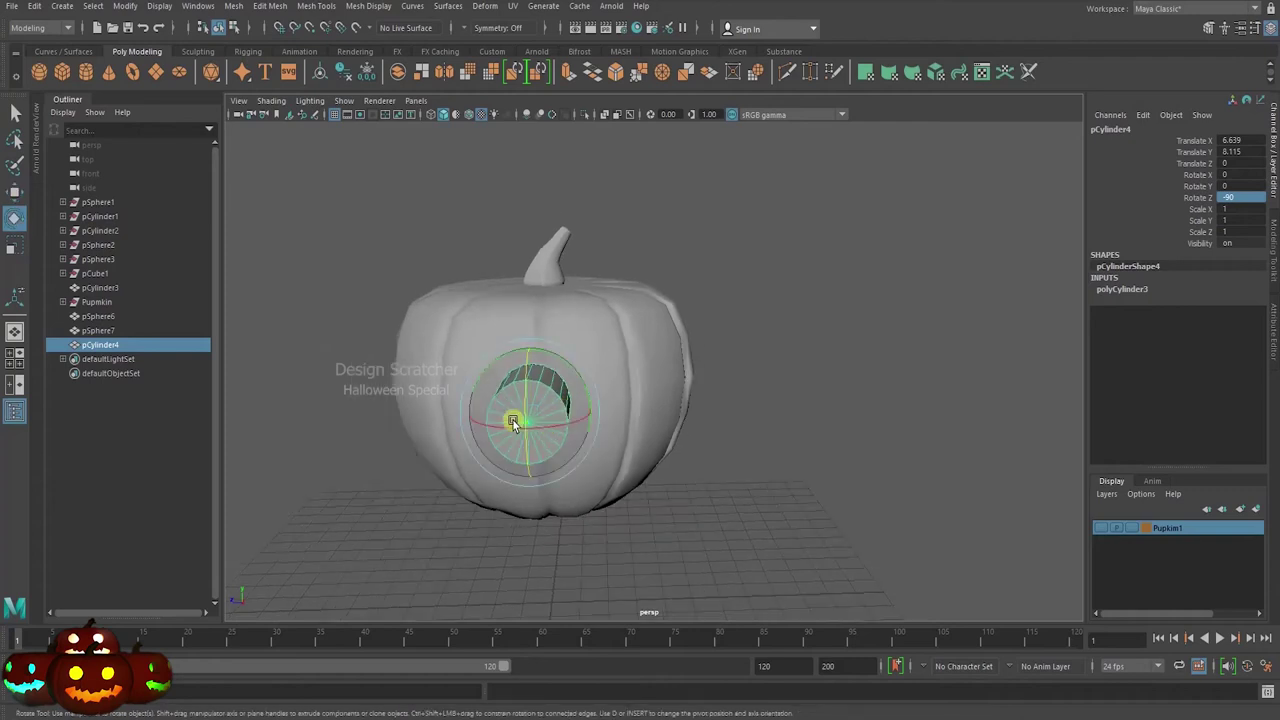
{"action": "key", "text": "w"}
{"action": "mouse_move", "coordinate": [478, 413]}
{"action": "left_mouse_down"}
{"action": "mouse_move", "coordinate": [440, 412]}
{"action": "mouse_move", "coordinate": [470, 425]}
{"action": "left_mouse_up"}
{"action": "left_click_drag", "start_coordinate": [467, 426], "coordinate": [558, 400]}
{"action": "key", "text": "ctrl+d"}
{"action": "left_click", "coordinate": [100, 345]}
{"action": "left_click", "coordinate": [98, 356]}
{"action": "mouse_move", "coordinate": [610, 440]}
{"action": "left_mouse_down", "text": "alt"}
{"action": "mouse_move", "coordinate": [503, 443]}
{"action": "mouse_move", "coordinate": [612, 440]}
{"action": "left_mouse_up", "text": "alt"}
{"action": "key", "text": "ctrl+z"}
{"action": "key", "text": "ctrl+z"}
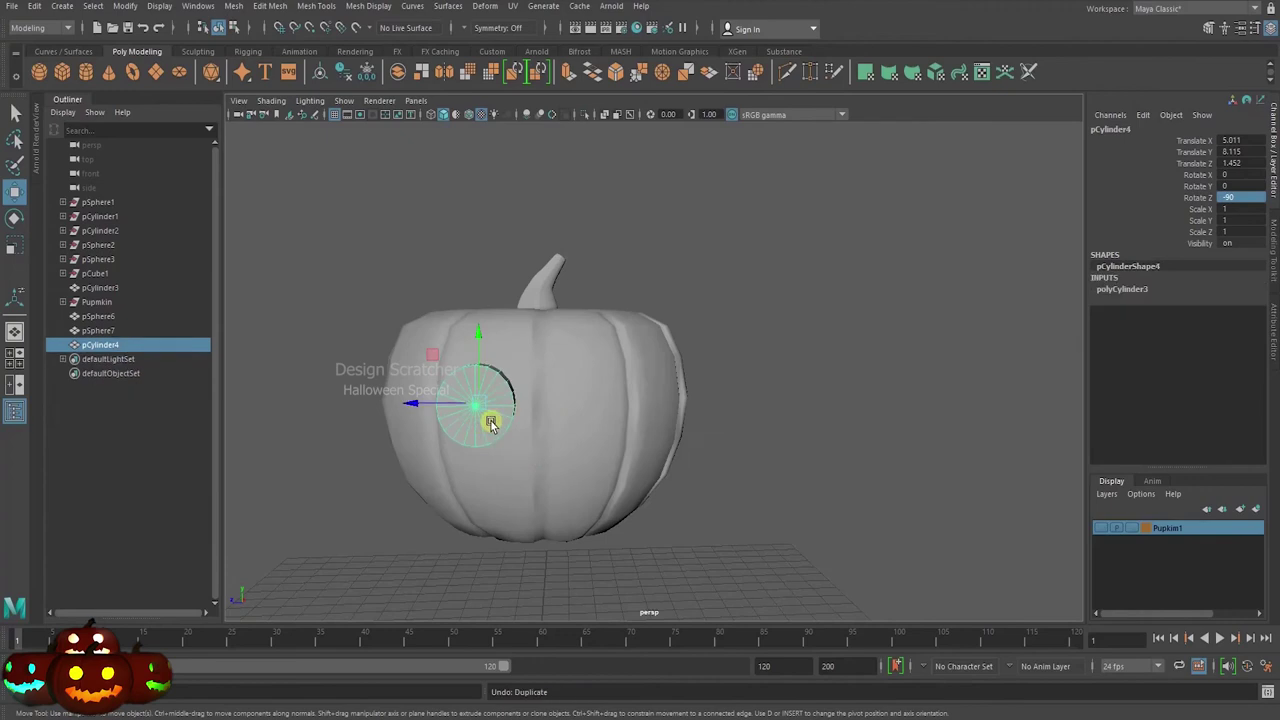
Step: Set the cylinder's Subdivisions Caps to 0 and reduce its Subdivisions Axis to make a hexagonal prism
{"action": "left_click", "coordinate": [1136, 291]}
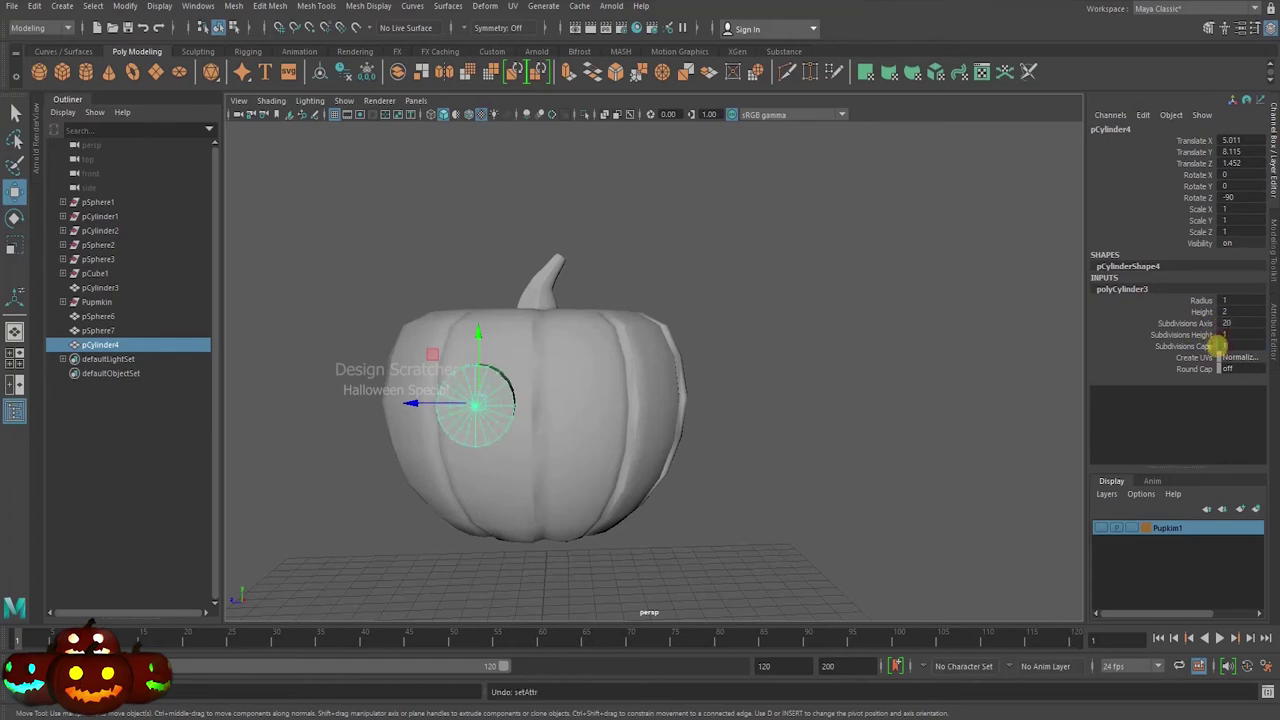
{"action": "left_click", "coordinate": [1136, 289]}
{"action": "left_click", "coordinate": [1136, 289]}
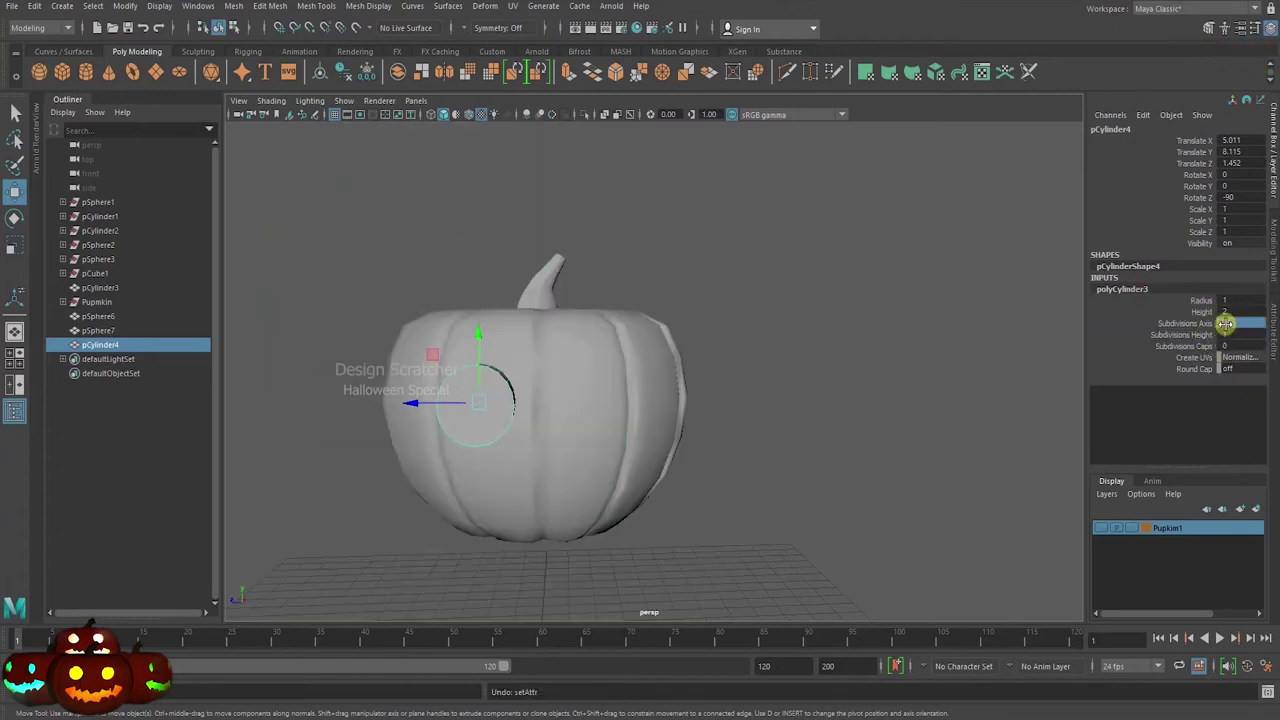
Step: Cut new edges with Multi-Cut through the middle of the hexagonal cylinder's sides
{"action": "right_click_drag", "start_coordinate": [474, 340], "coordinate": [526, 362]}
{"action": "right_click_drag", "start_coordinate": [500, 355], "coordinate": [454, 437], "text": "shift"}
{"action": "left_click", "coordinate": [496, 377]}
{"action": "key", "text": "q"}
Step: Select the vertices at the middle of the hexagon's sides and scale them inward to form a star
{"action": "right_click_drag", "start_coordinate": [480, 340], "coordinate": [417, 340]}
{"action": "left_click", "coordinate": [452, 377]}
{"action": "left_click", "coordinate": [442, 412], "text": "shift"}
{"action": "key", "text": "r"}
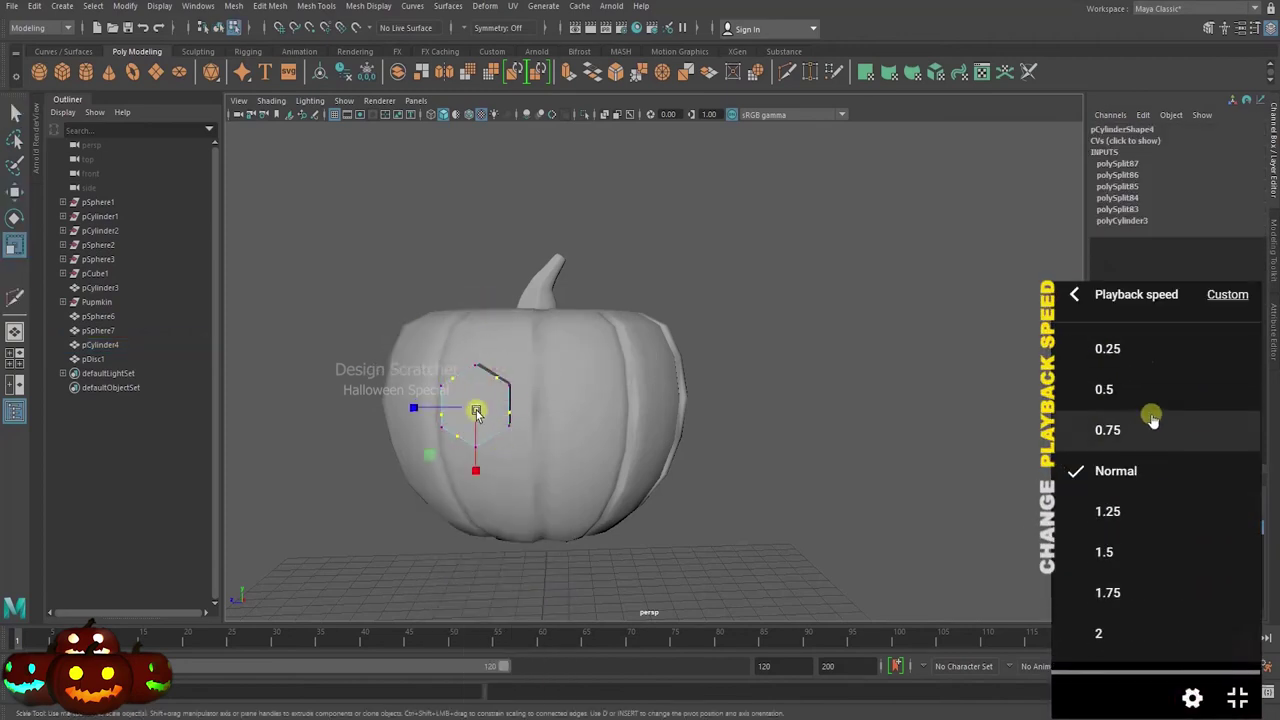
{"action": "left_click_drag", "start_coordinate": [475, 406], "coordinate": [483, 409]}
{"action": "left_click_drag", "start_coordinate": [476, 471], "coordinate": [476, 457]}
{"action": "left_click_drag", "start_coordinate": [411, 406], "coordinate": [423, 403]}
Step: Return to object mode, scale the star cylinder uniformly to about 0.792, and raise it to Translate Y about 8.53
{"action": "right_click_drag", "start_coordinate": [450, 412], "coordinate": [486, 384]}
{"action": "key", "text": "e"}
{"action": "key", "text": "r"}
{"action": "left_click_drag", "start_coordinate": [477, 406], "coordinate": [460, 406]}
{"action": "middle_click_drag", "start_coordinate": [474, 407], "coordinate": [466, 386], "text": "alt"}
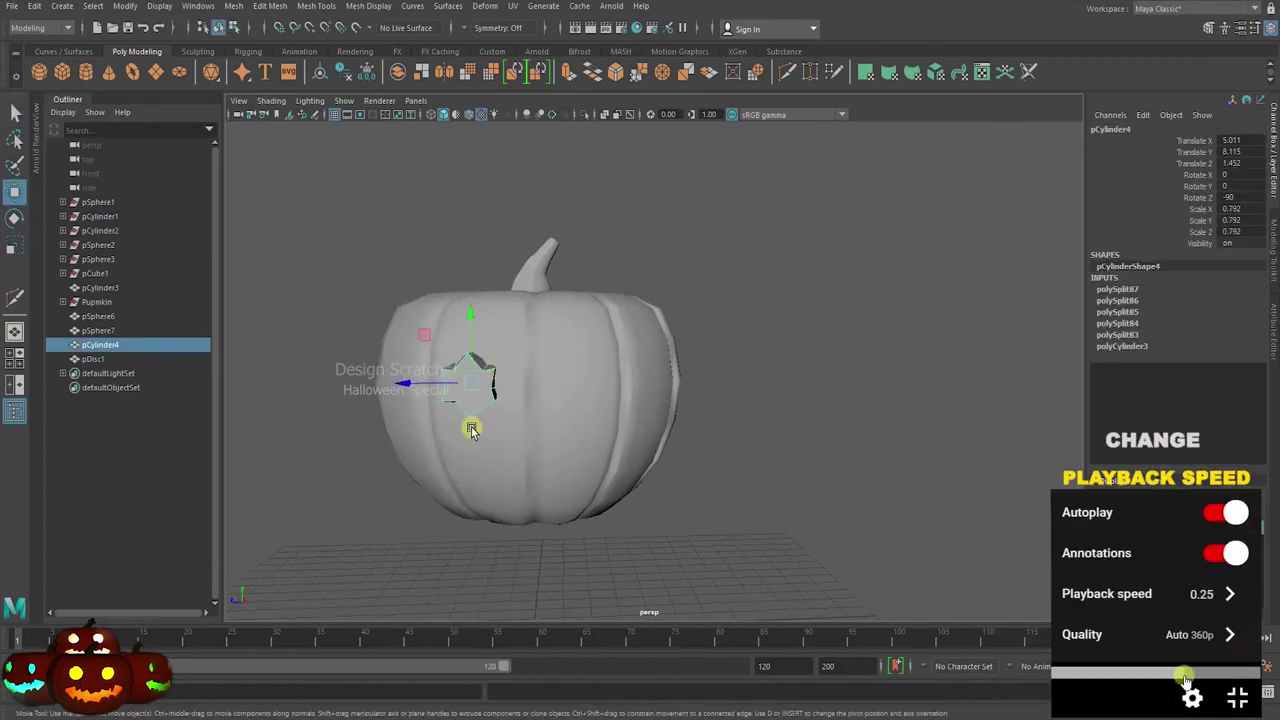
{"action": "key", "text": "w"}
{"action": "left_click_drag", "start_coordinate": [468, 350], "coordinate": [470, 333]}
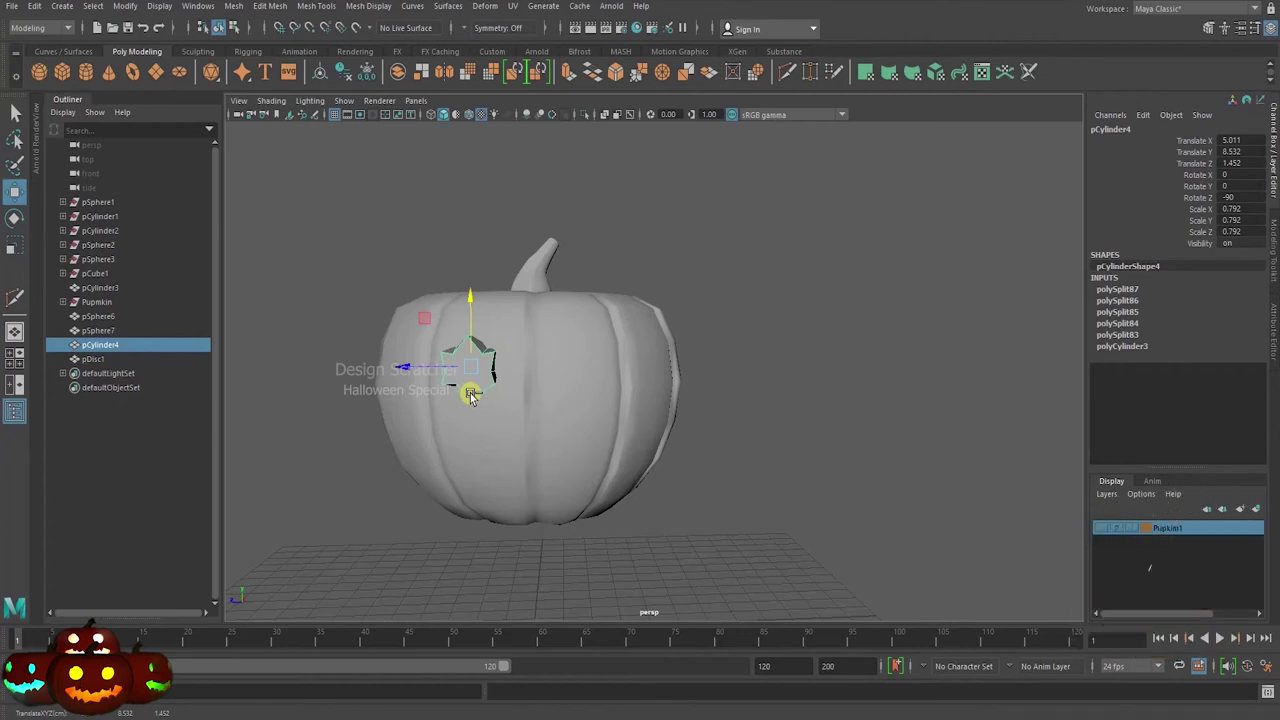
{"action": "key", "text": "3"}
{"action": "key", "text": "ctrl+z"}
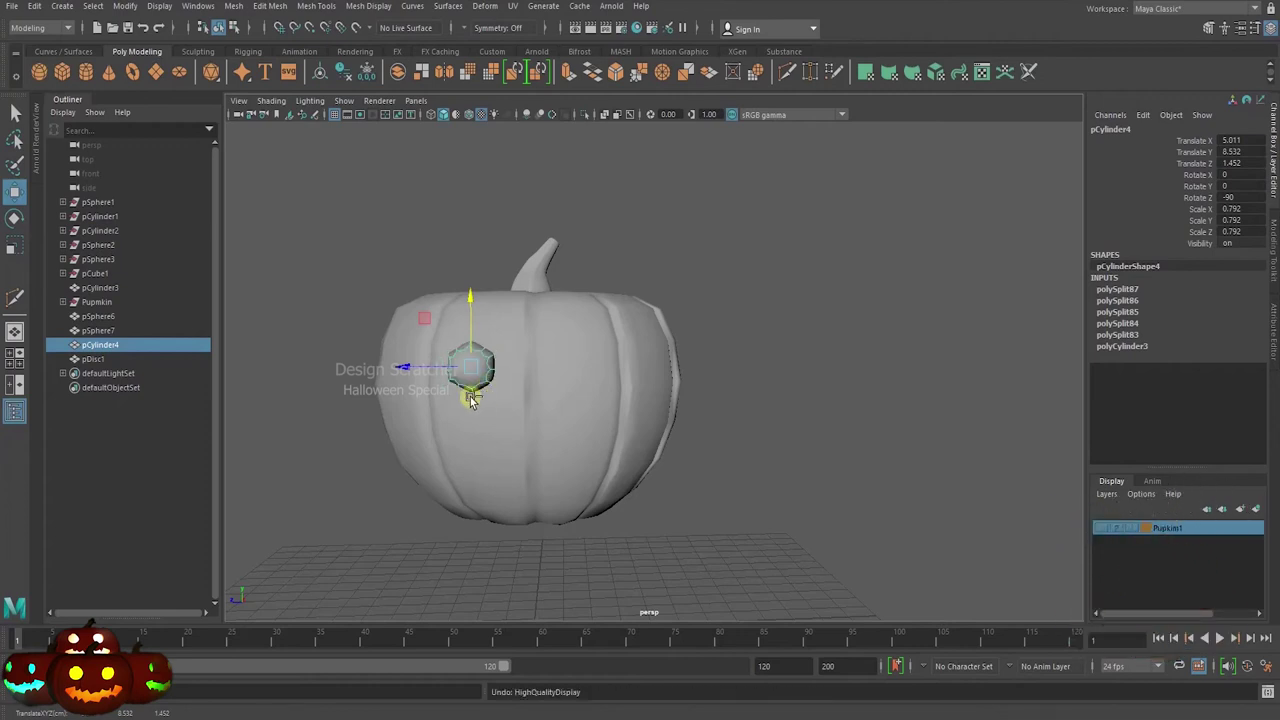
{"action": "key", "text": "1"}
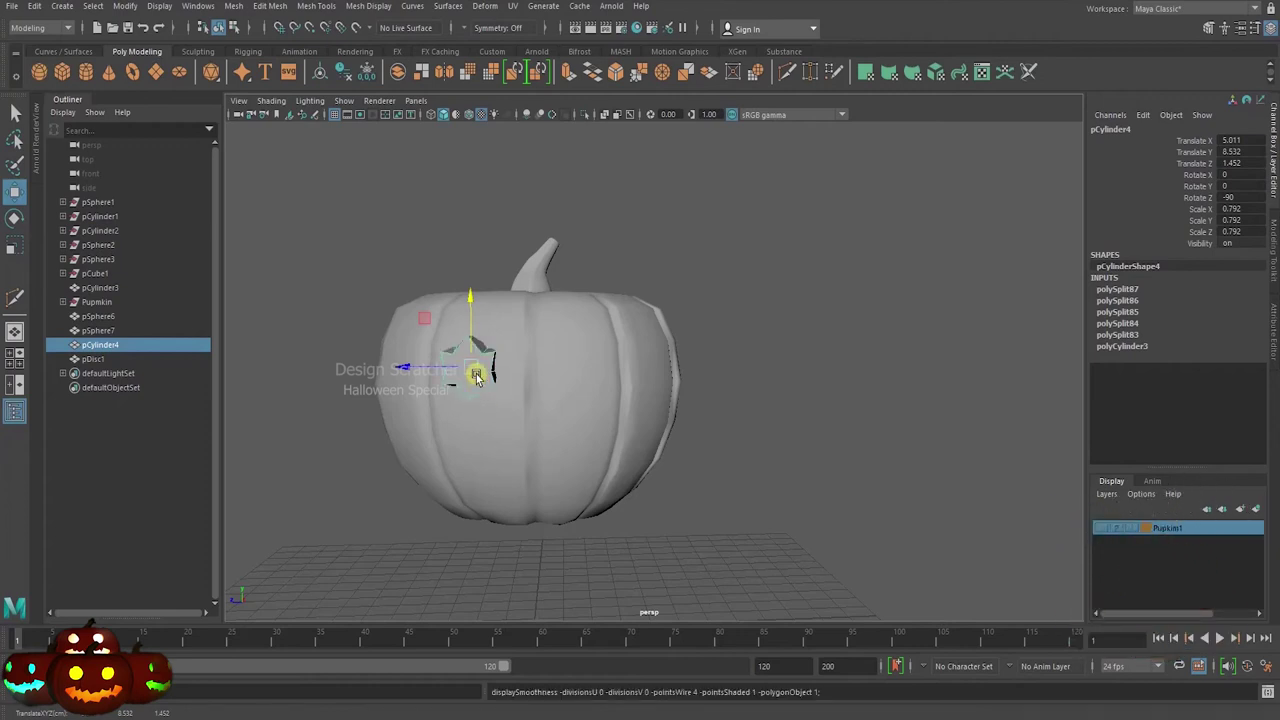
Step: Duplicate the star cylinder and move the copy across the face to Translate Z about -1.58 as the second eye
{"action": "key", "text": "ctrl+d"}
{"action": "left_click_drag", "start_coordinate": [414, 372], "coordinate": [527, 379]}
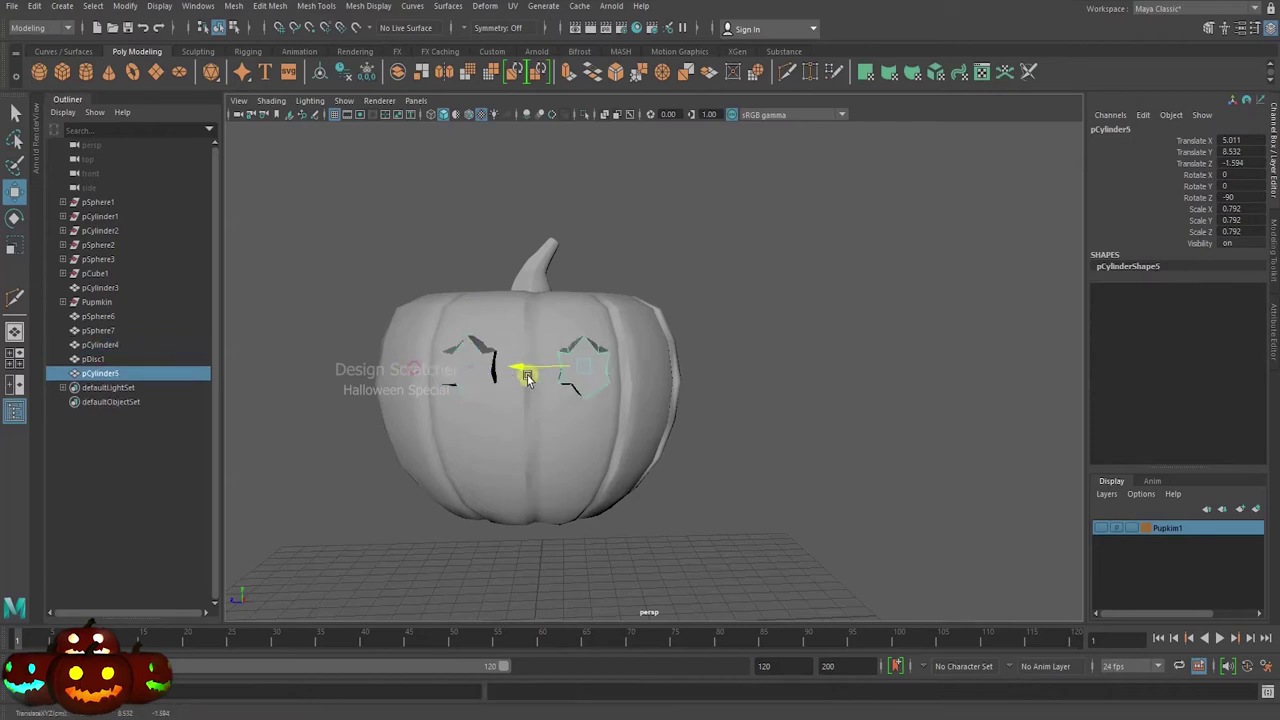
{"action": "left_click", "coordinate": [667, 469]}
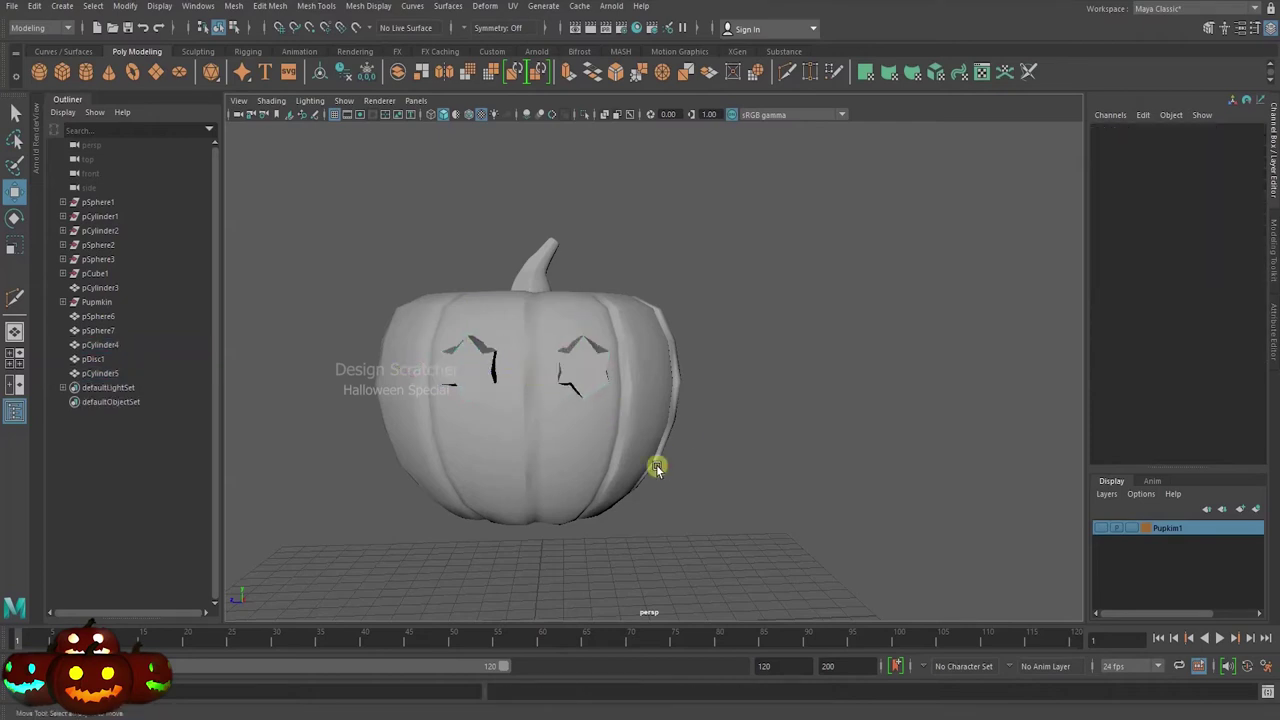
Step: Subtract the duplicated star cylinder from the pumpkin body with a Boolean Difference and deselect the result
{"action": "left_click", "coordinate": [522, 396]}
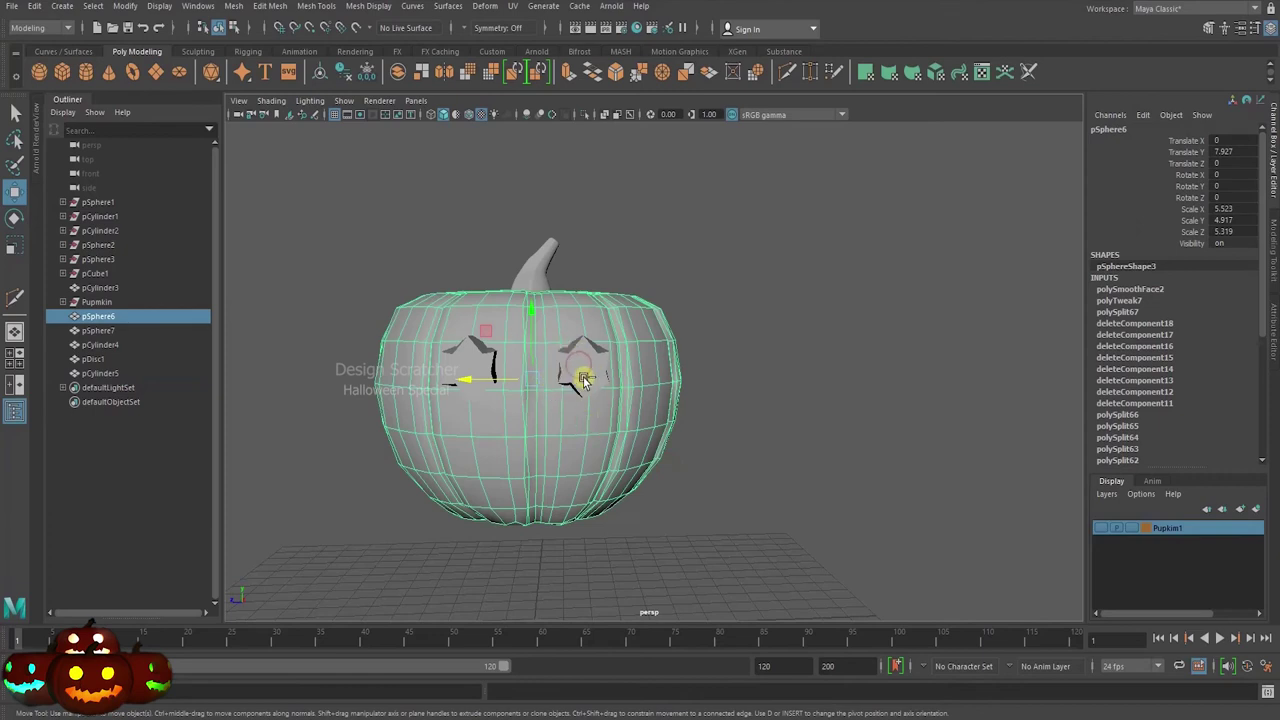
{"action": "left_click", "coordinate": [588, 371], "text": "shift"}
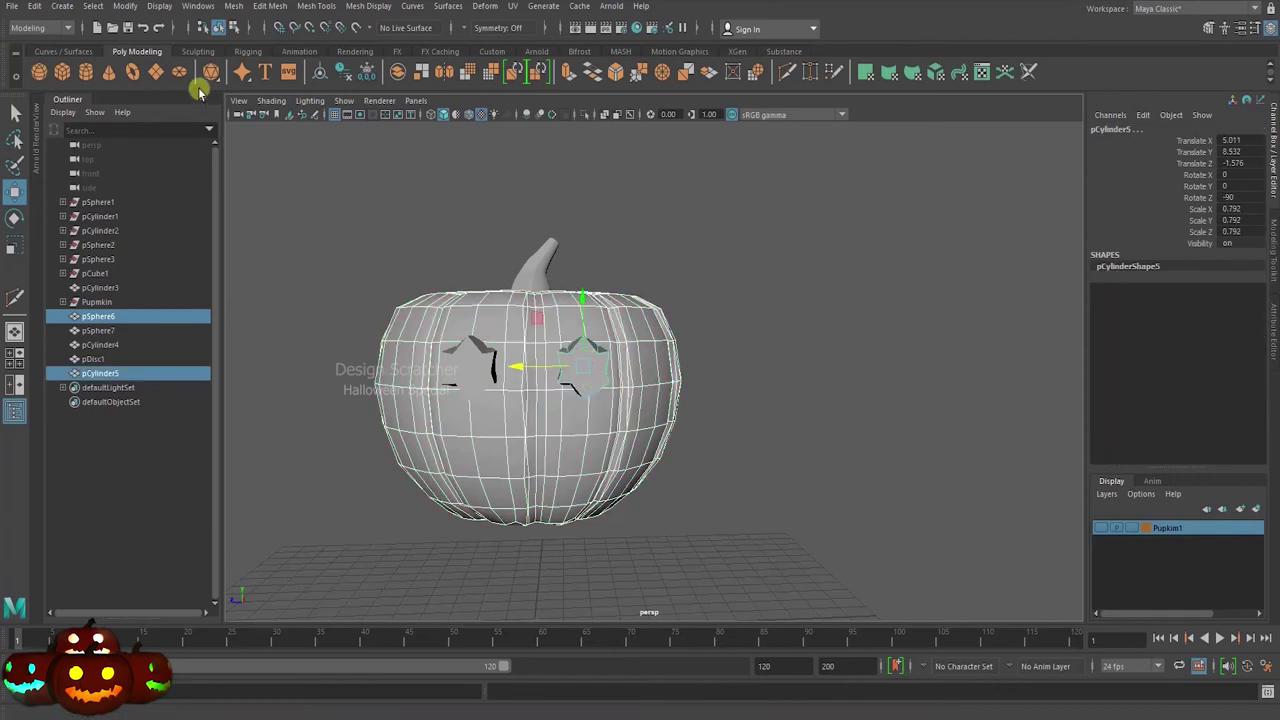
{"action": "left_click", "coordinate": [231, 7]}
{"action": "mouse_move", "coordinate": [306, 45]}
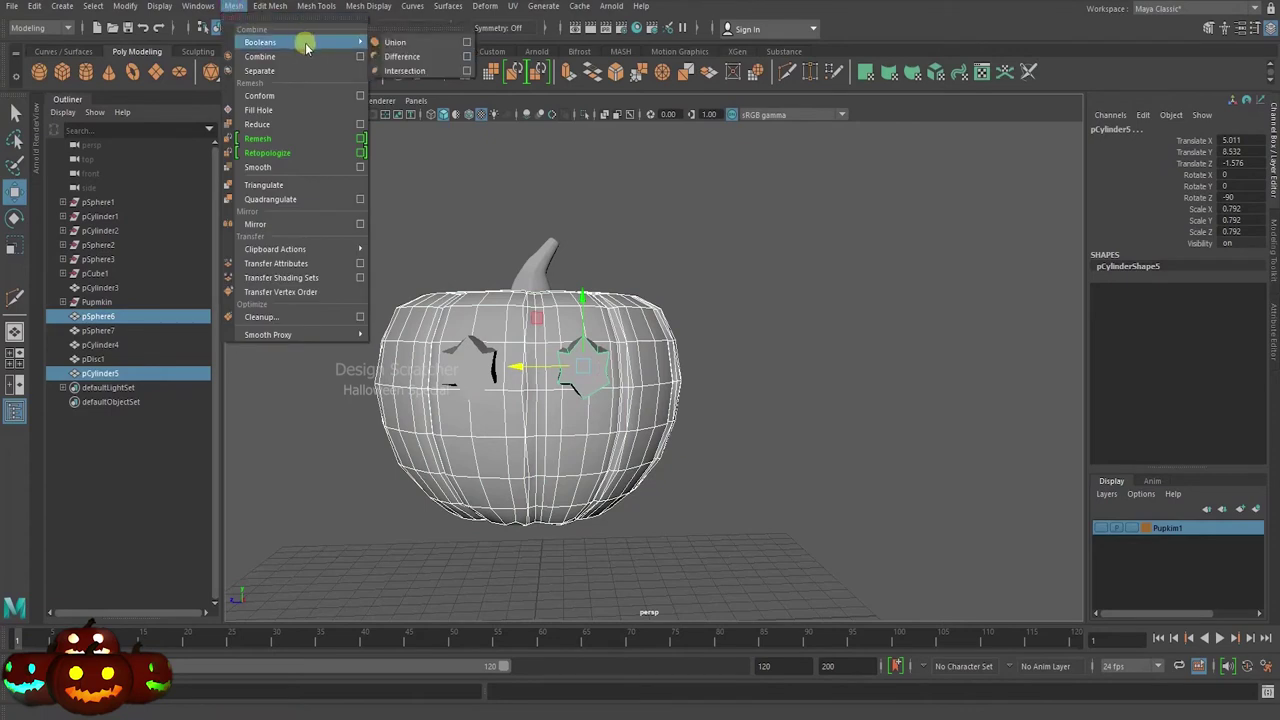
{"action": "left_click", "coordinate": [392, 58]}
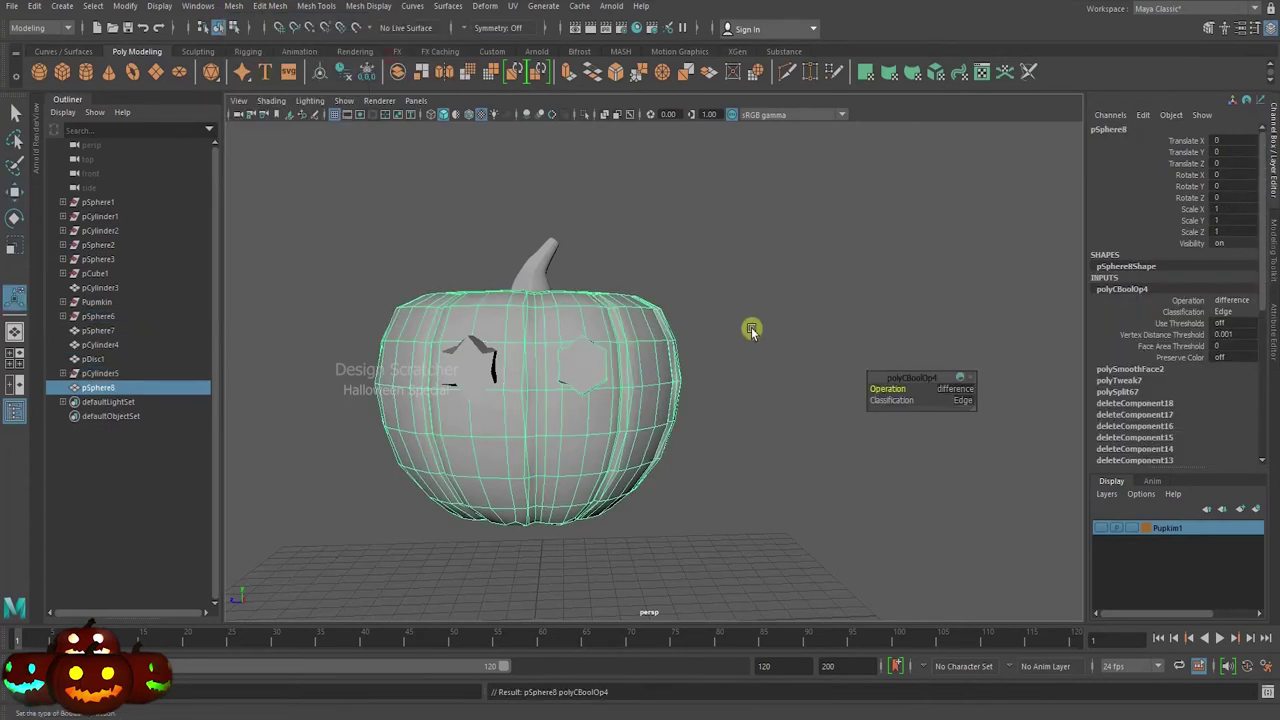
{"action": "left_click", "coordinate": [708, 405]}
Step: Subtract the remaining star cylinder from the pumpkin body with a Boolean Difference to cut the other eye
{"action": "left_click", "coordinate": [490, 355]}
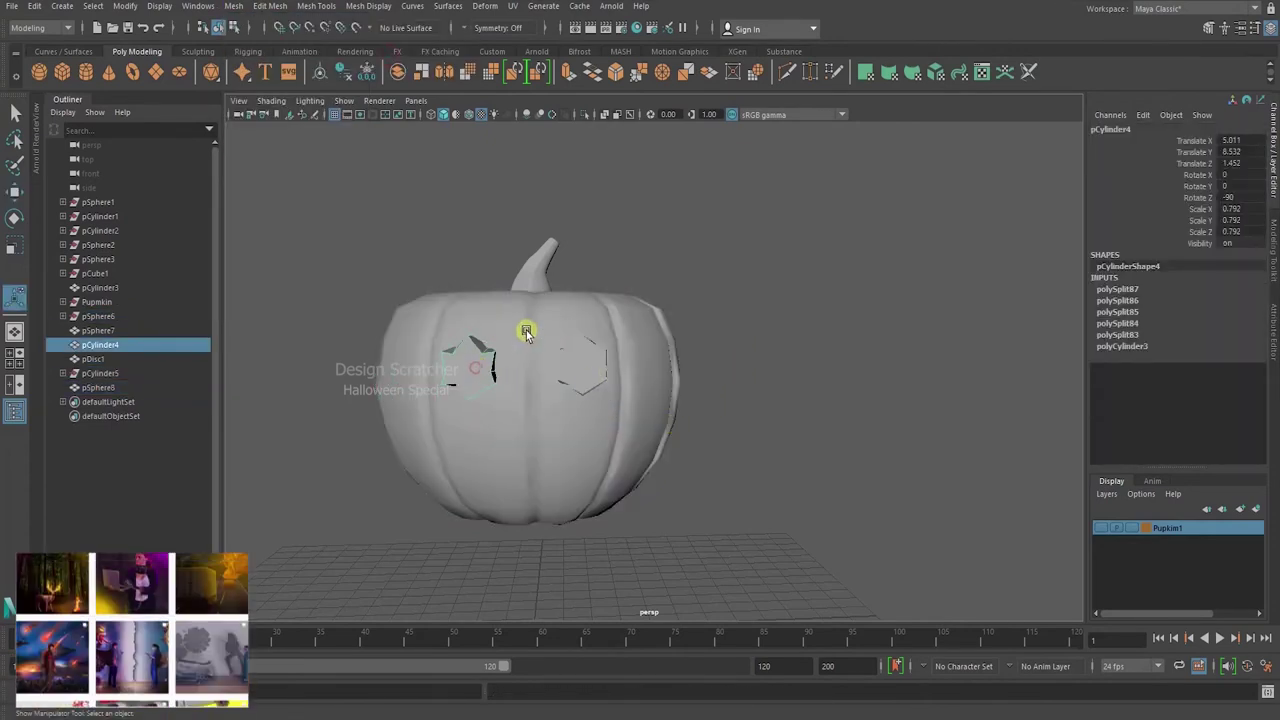
{"action": "left_click", "coordinate": [482, 366], "text": "shift"}
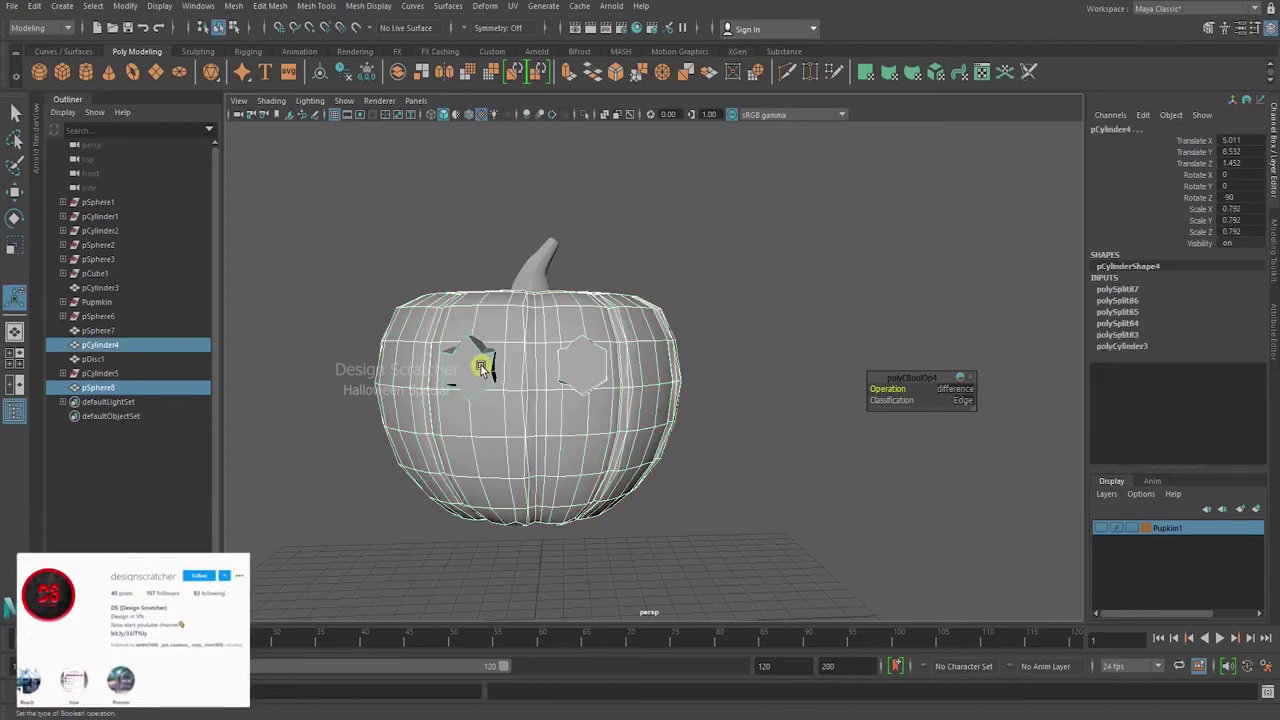
{"action": "left_click", "coordinate": [233, 6]}
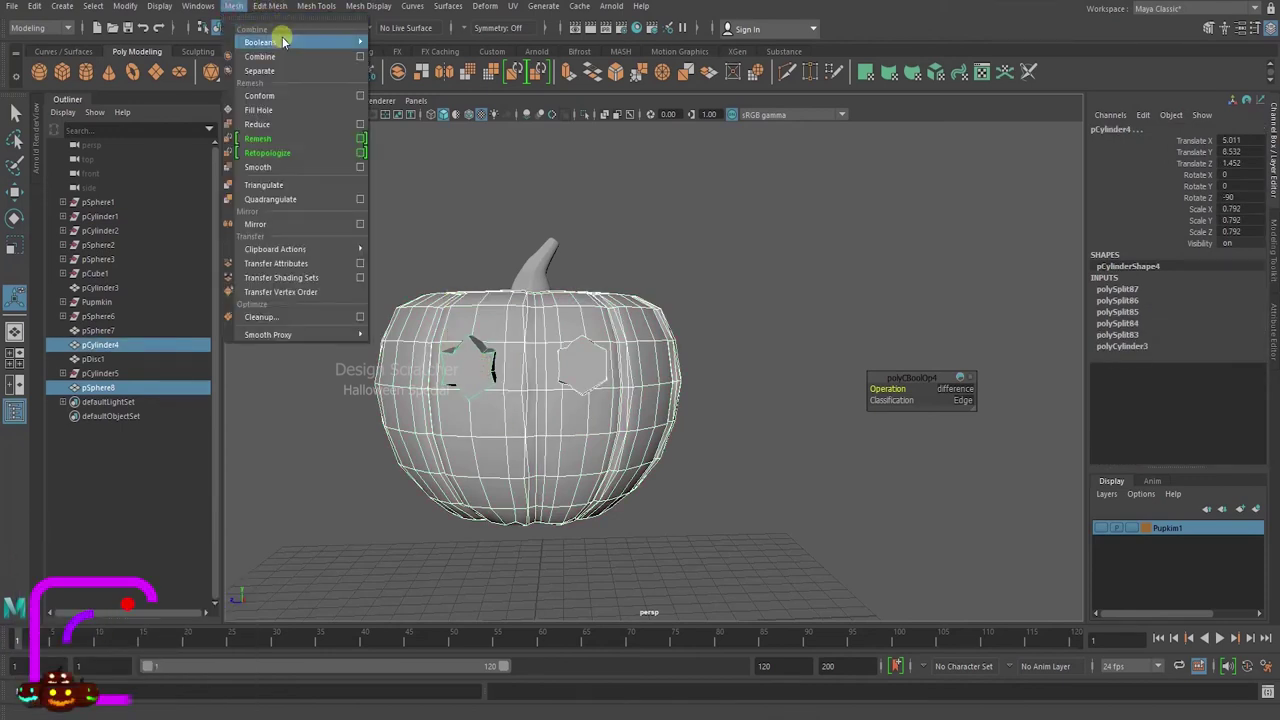
{"action": "mouse_move", "coordinate": [360, 42]}
{"action": "left_click", "coordinate": [400, 57]}
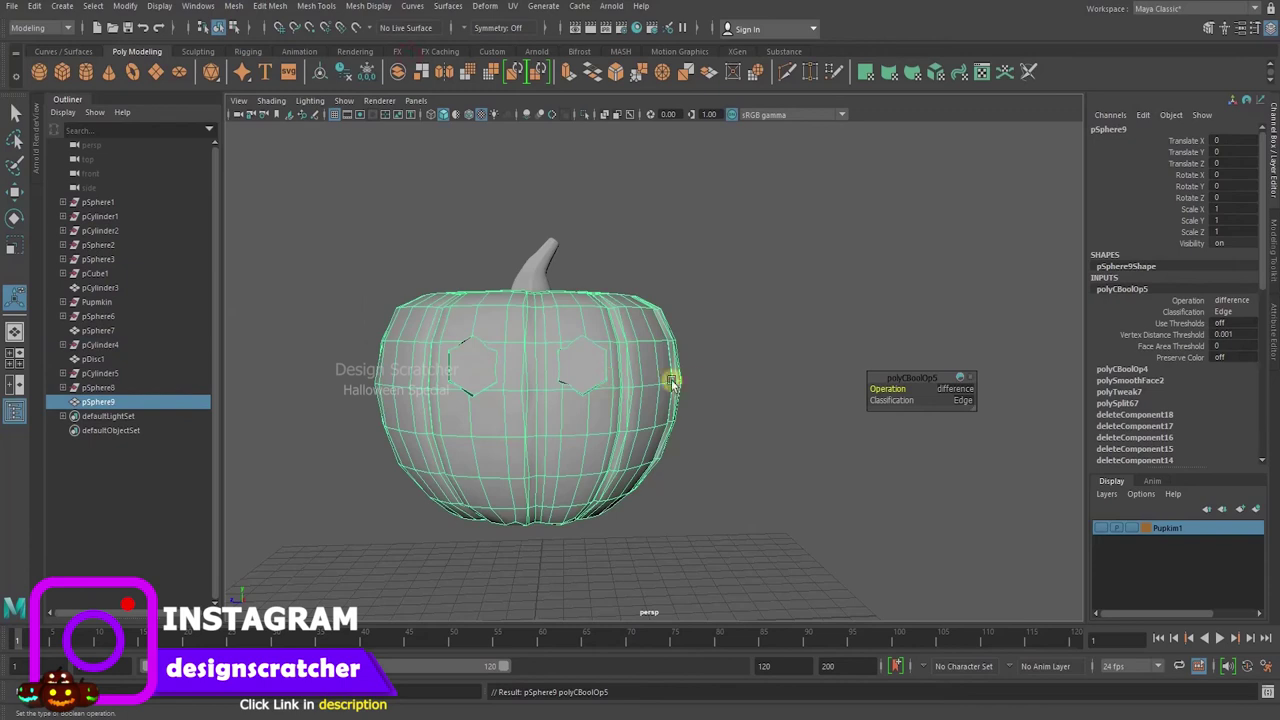
Step: Delete the faces filling both eye cutouts, then return to object mode and deselect the pumpkin
{"action": "right_click_drag", "start_coordinate": [550, 357], "coordinate": [557, 369]}
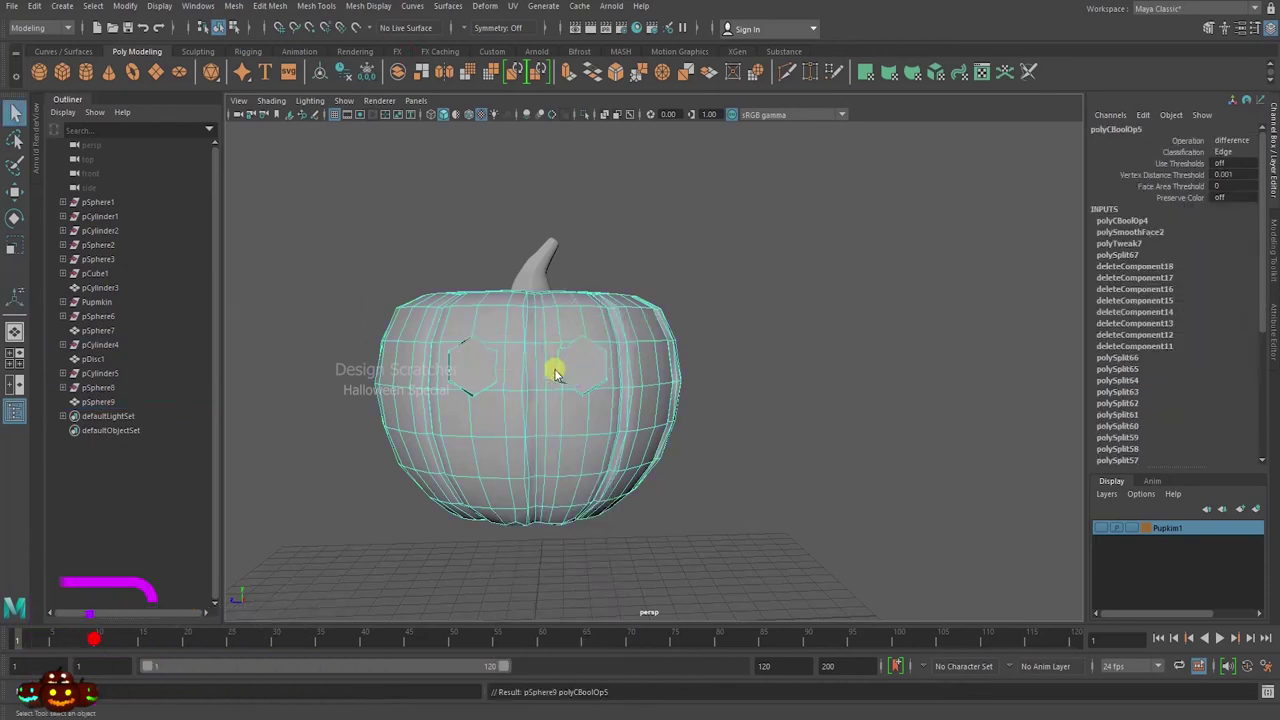
{"action": "left_click", "coordinate": [588, 372]}
{"action": "left_click", "coordinate": [483, 370], "text": "shift"}
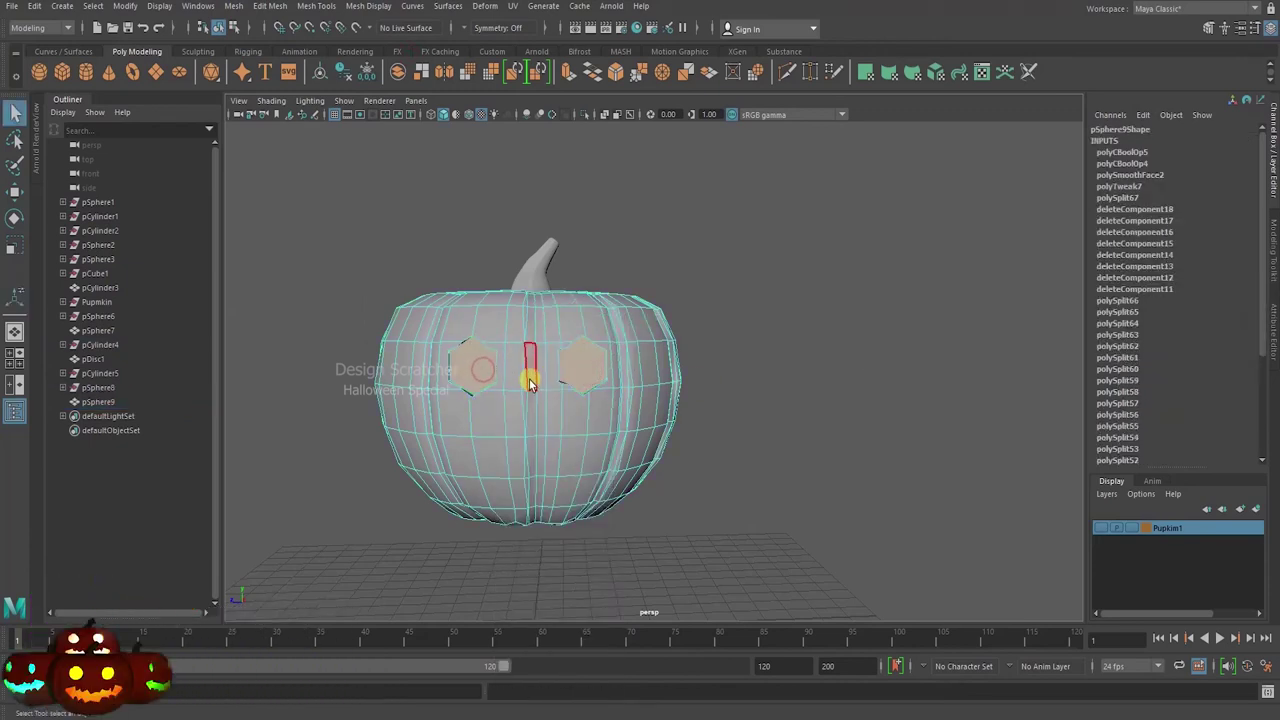
{"action": "key", "text": "Delete"}
{"action": "right_click_drag", "start_coordinate": [538, 345], "coordinate": [606, 312]}
{"action": "left_click", "coordinate": [691, 349]}
{"action": "mouse_move", "coordinate": [542, 435]}
{"action": "left_mouse_down", "text": "alt"}
{"action": "mouse_move", "coordinate": [566, 435]}
{"action": "mouse_move", "coordinate": [527, 446]}
{"action": "left_mouse_up", "text": "alt"}
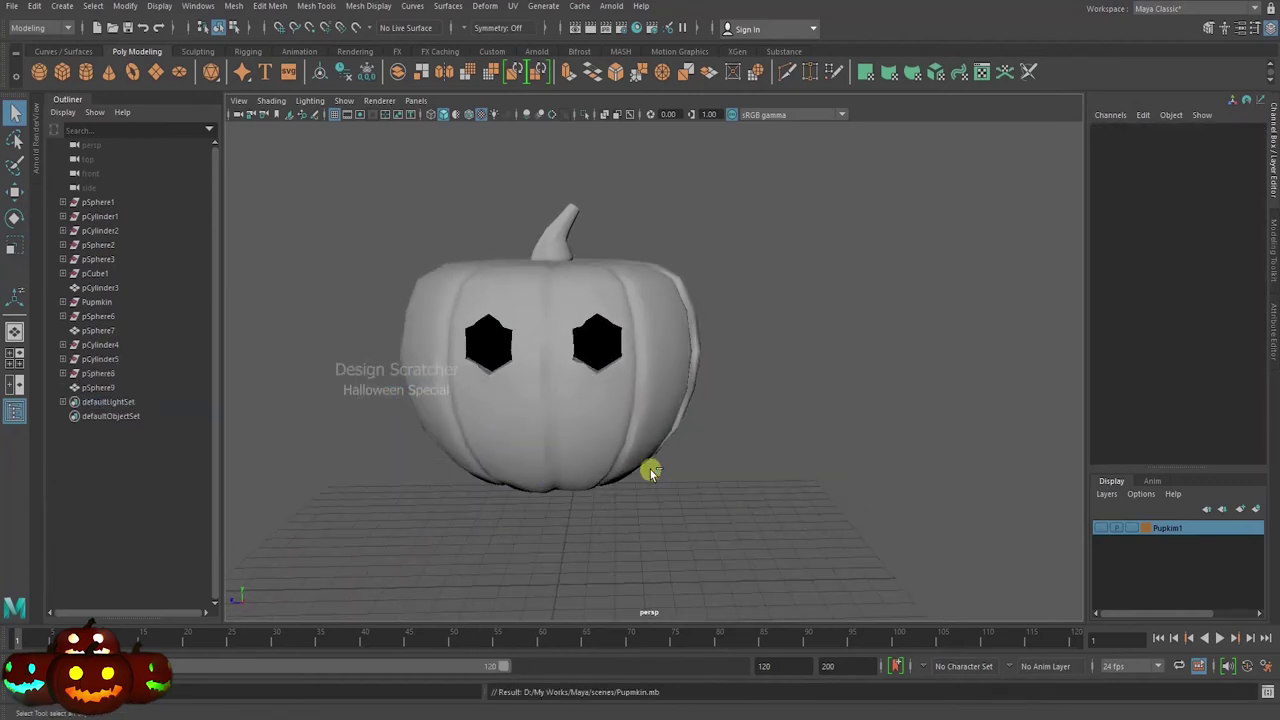
Step: Create a cube across the pumpkin's lower face, scaled to about 4.831 in Z, and cut and reshape it into a jagged smile
{"action": "left_click", "coordinate": [61, 74]}
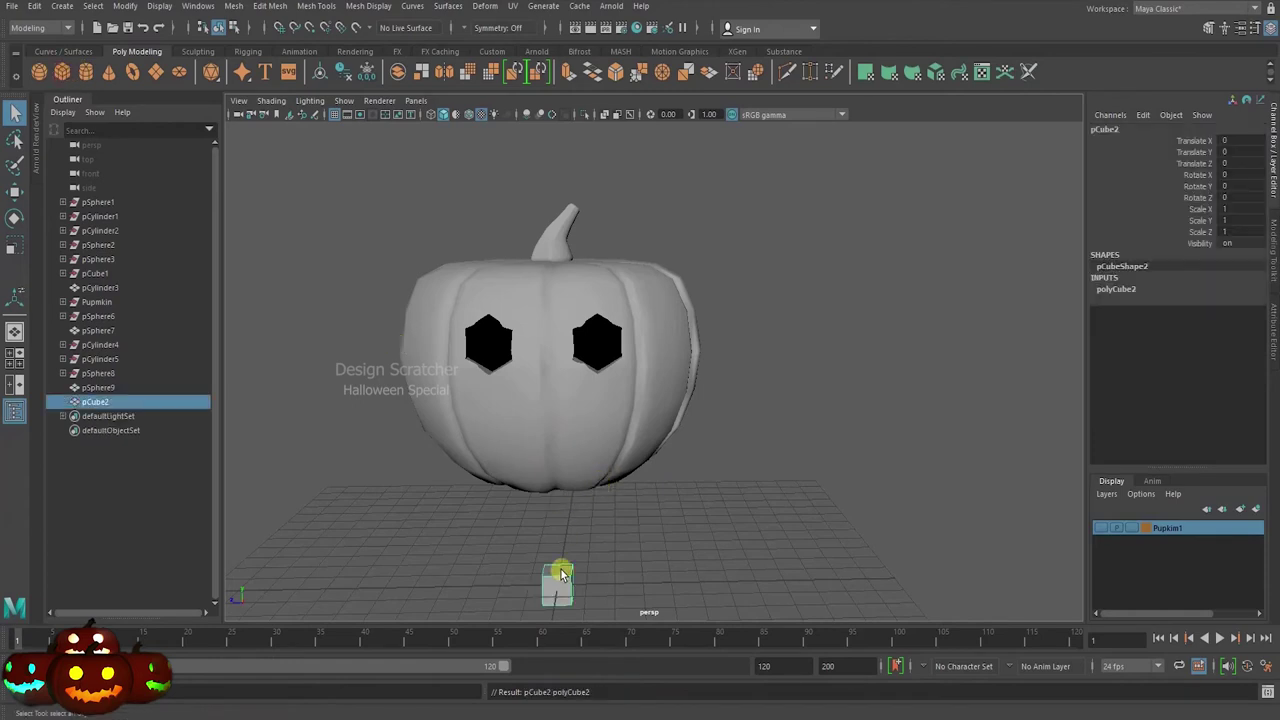
{"action": "key", "text": "w"}
{"action": "left_click_drag", "start_coordinate": [560, 537], "coordinate": [519, 485]}
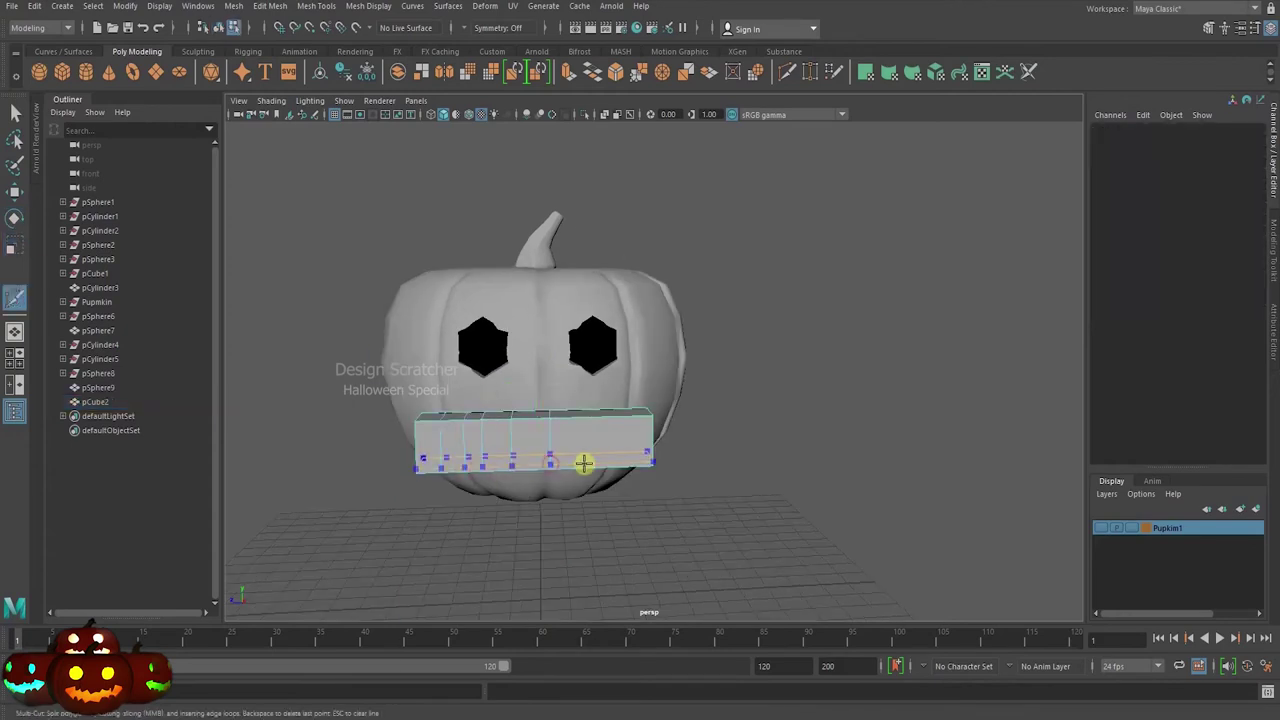
{"action": "left_click_drag", "start_coordinate": [523, 449], "coordinate": [531, 403], "text": "alt"}
{"action": "right_click_drag", "start_coordinate": [531, 403], "coordinate": [670, 422]}
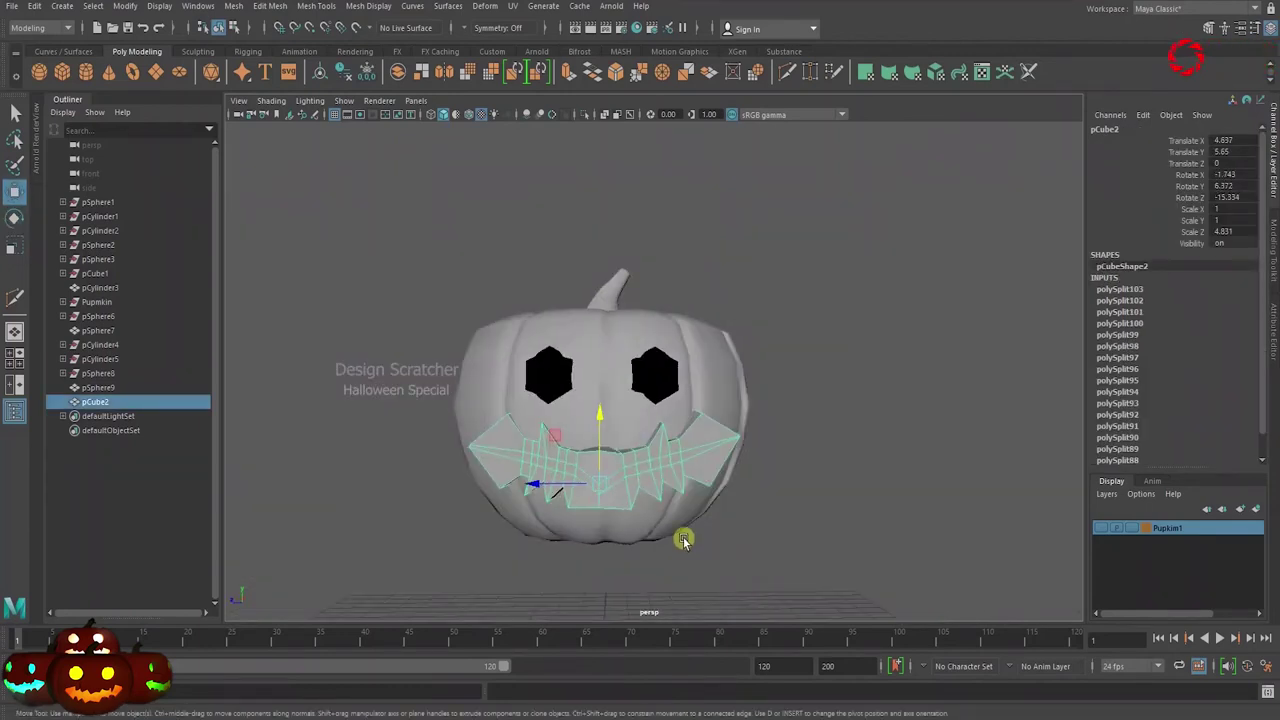
Step: Tilt the mouth block to Rotate Z about -20.69 and fit it into the face at Translate X about 4.55, Y about 5.61
{"action": "key", "text": "e"}
{"action": "left_click_drag", "start_coordinate": [600, 449], "coordinate": [603, 458]}
{"action": "key", "text": "w"}
{"action": "left_click_drag", "start_coordinate": [584, 506], "coordinate": [618, 486], "text": "alt"}
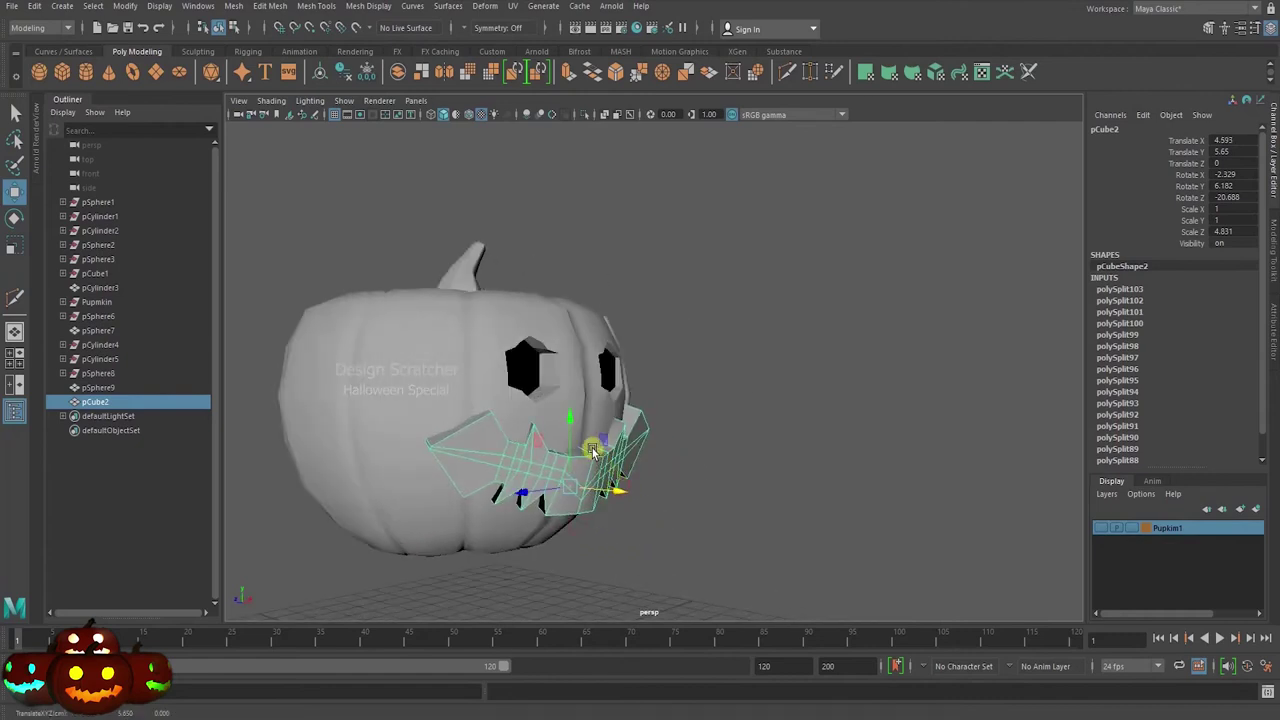
{"action": "left_click_drag", "start_coordinate": [620, 533], "coordinate": [411, 540], "text": "alt"}
{"action": "left_click_drag", "start_coordinate": [620, 483], "coordinate": [731, 486]}
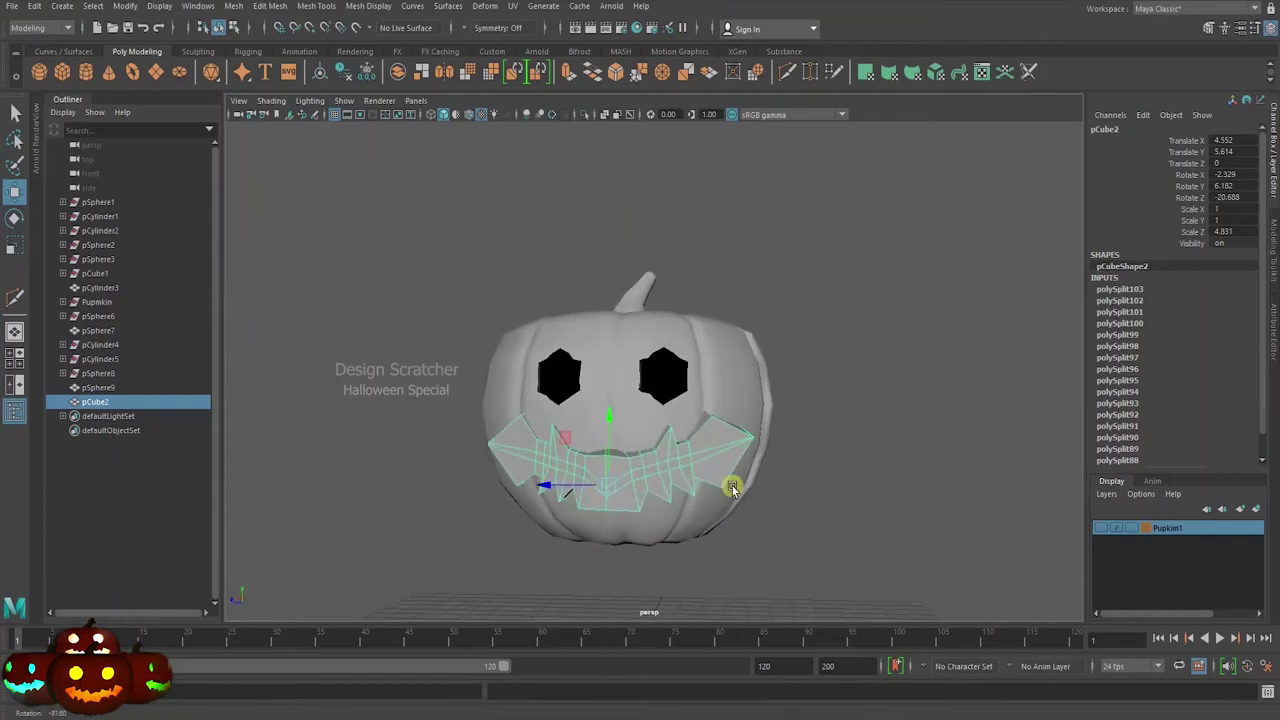
Step: Subtract the jagged mouth block from the pumpkin body with a Boolean Difference
{"action": "right_click_drag", "start_coordinate": [622, 452], "coordinate": [688, 374]}
{"action": "left_click", "coordinate": [735, 362]}
{"action": "left_click", "coordinate": [640, 484], "text": "shift"}
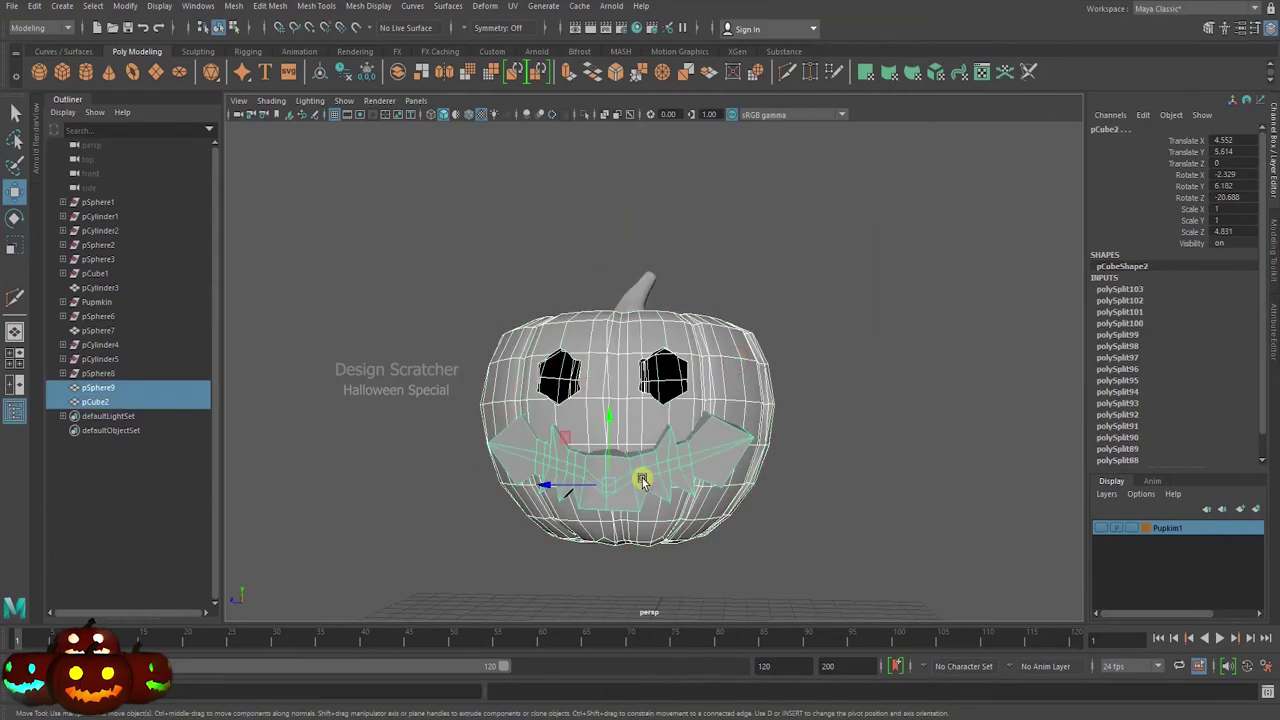
{"action": "left_click", "coordinate": [238, 8]}
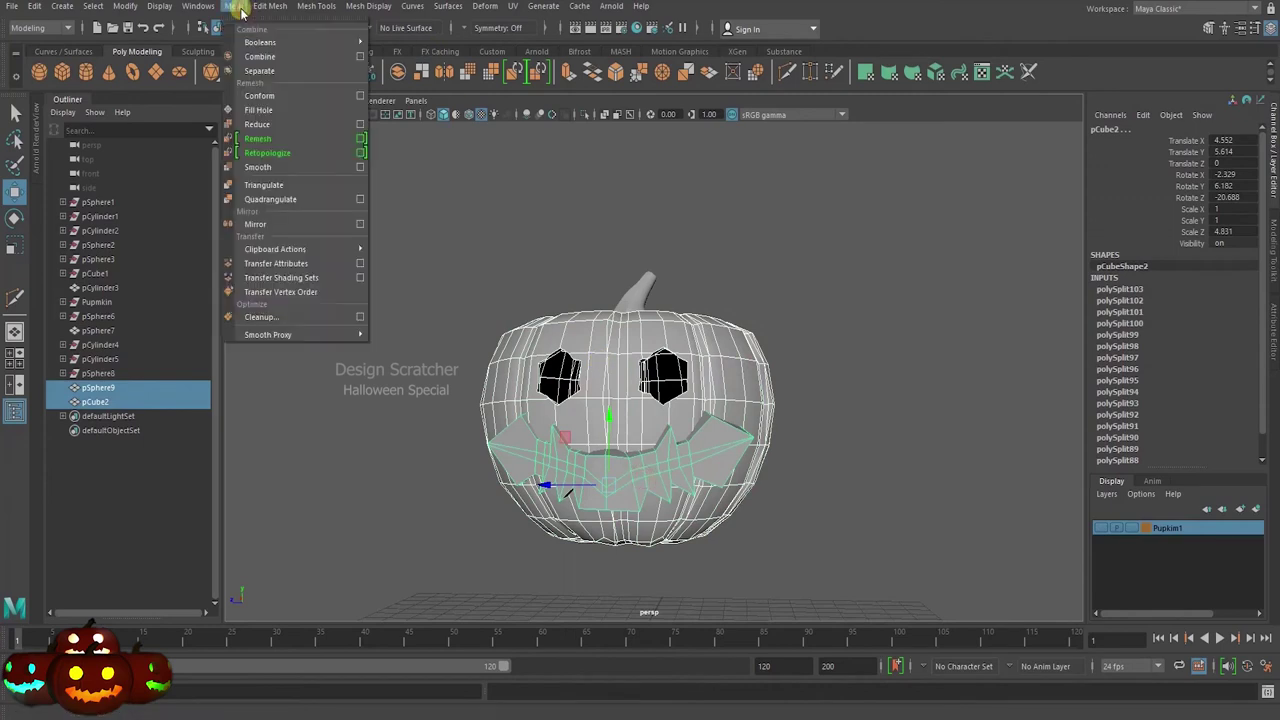
{"action": "mouse_move", "coordinate": [316, 46]}
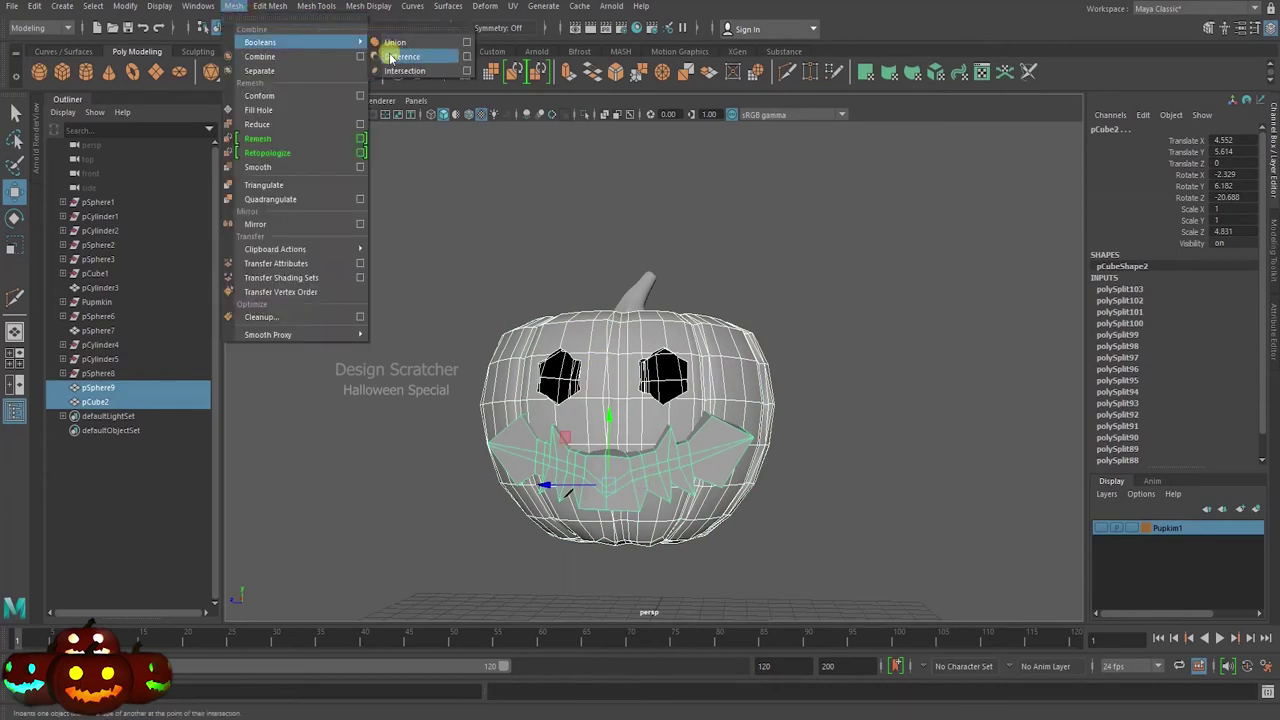
{"action": "left_click", "coordinate": [398, 56]}
Step: Select all the faces filling the mouth cutout, delete them, and return to object mode with nothing selected
{"action": "right_click", "coordinate": [556, 457]}
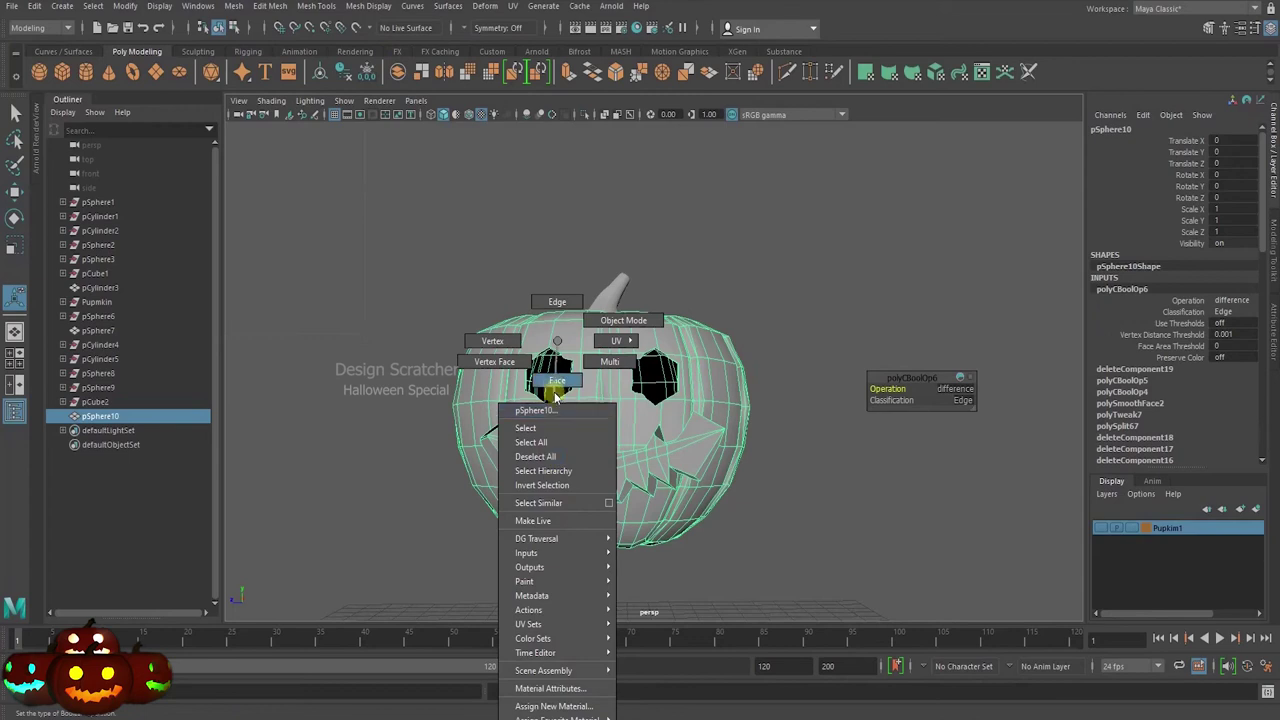
{"action": "left_click", "coordinate": [556, 383]}
{"action": "left_click", "coordinate": [512, 442]}
{"action": "scroll", "coordinate": [523, 451], "scroll_direction": "up", "scroll_amount": 5}
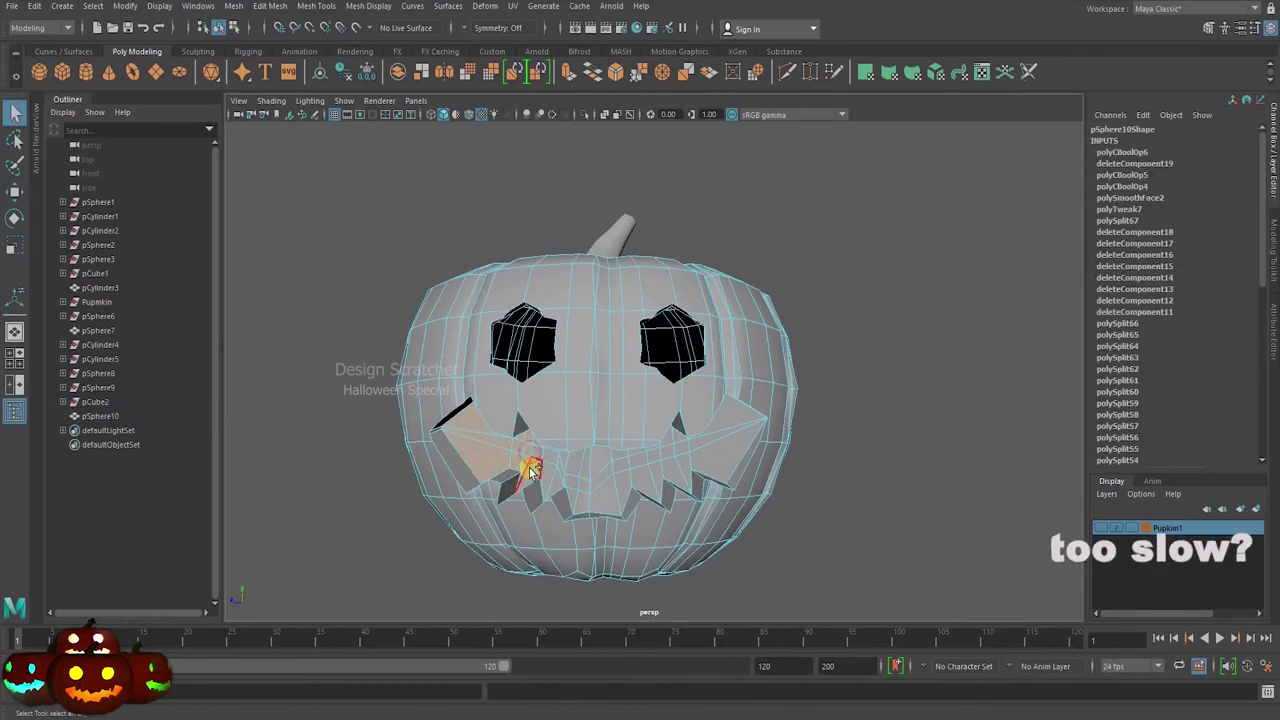
{"action": "left_click", "coordinate": [537, 517], "text": "shift"}
{"action": "left_click", "coordinate": [566, 514], "text": "shift"}
{"action": "left_click", "coordinate": [600, 494], "text": "shift"}
{"action": "left_click", "coordinate": [640, 485], "text": "shift"}
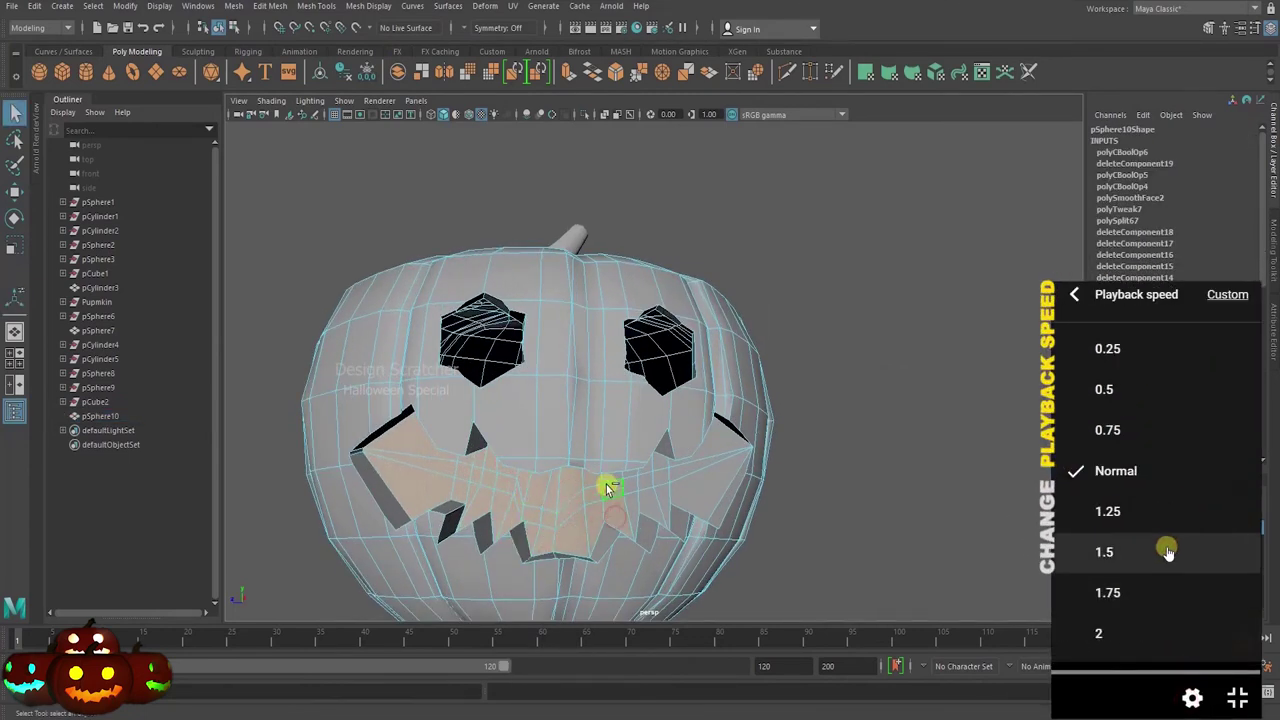
{"action": "left_click", "coordinate": [680, 472], "text": "shift"}
{"action": "left_click", "coordinate": [712, 451], "text": "shift"}
{"action": "key", "text": "Delete"}
{"action": "right_click_drag", "start_coordinate": [537, 341], "coordinate": [585, 320]}
{"action": "left_click", "coordinate": [894, 449]}
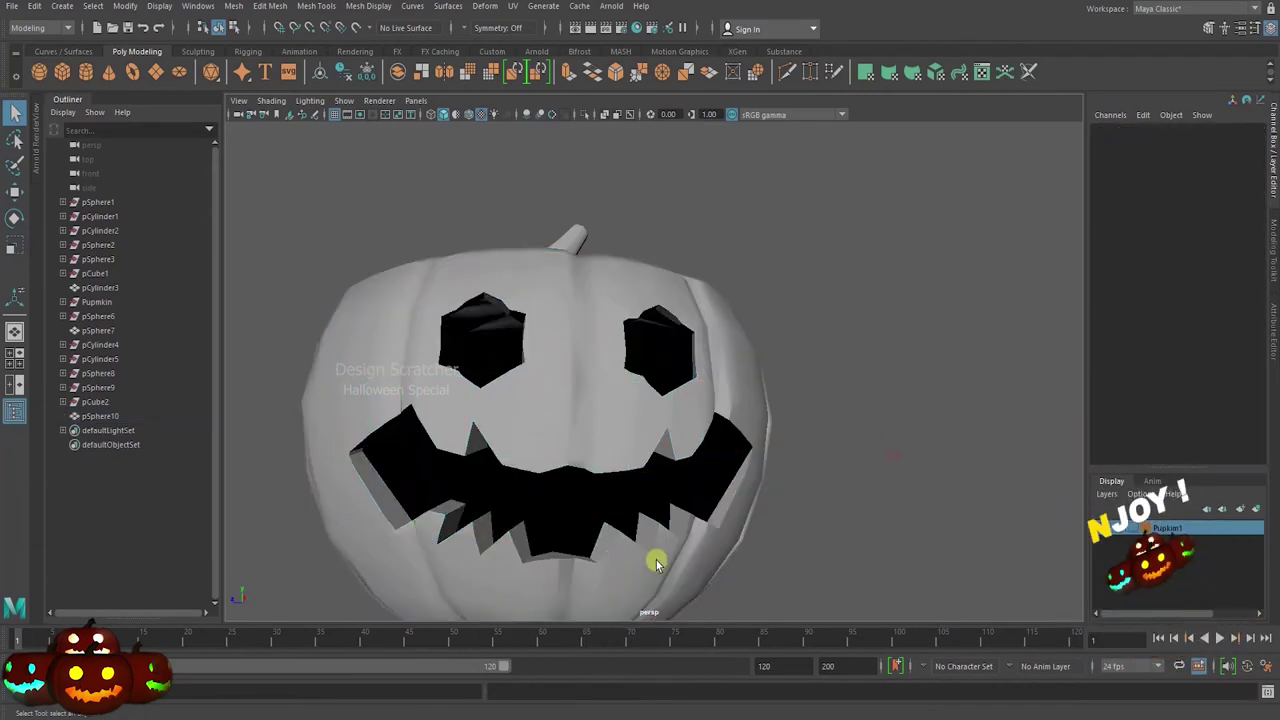
Step: Assign a new Lambert material to the pumpkin body
{"action": "scroll", "coordinate": [600, 568], "scroll_direction": "down", "scroll_amount": 2}
{"action": "scroll", "coordinate": [608, 546], "scroll_direction": "down", "scroll_amount": 3}
{"action": "left_click_drag", "start_coordinate": [594, 551], "coordinate": [543, 380], "text": "alt"}
{"action": "left_click", "coordinate": [538, 385]}
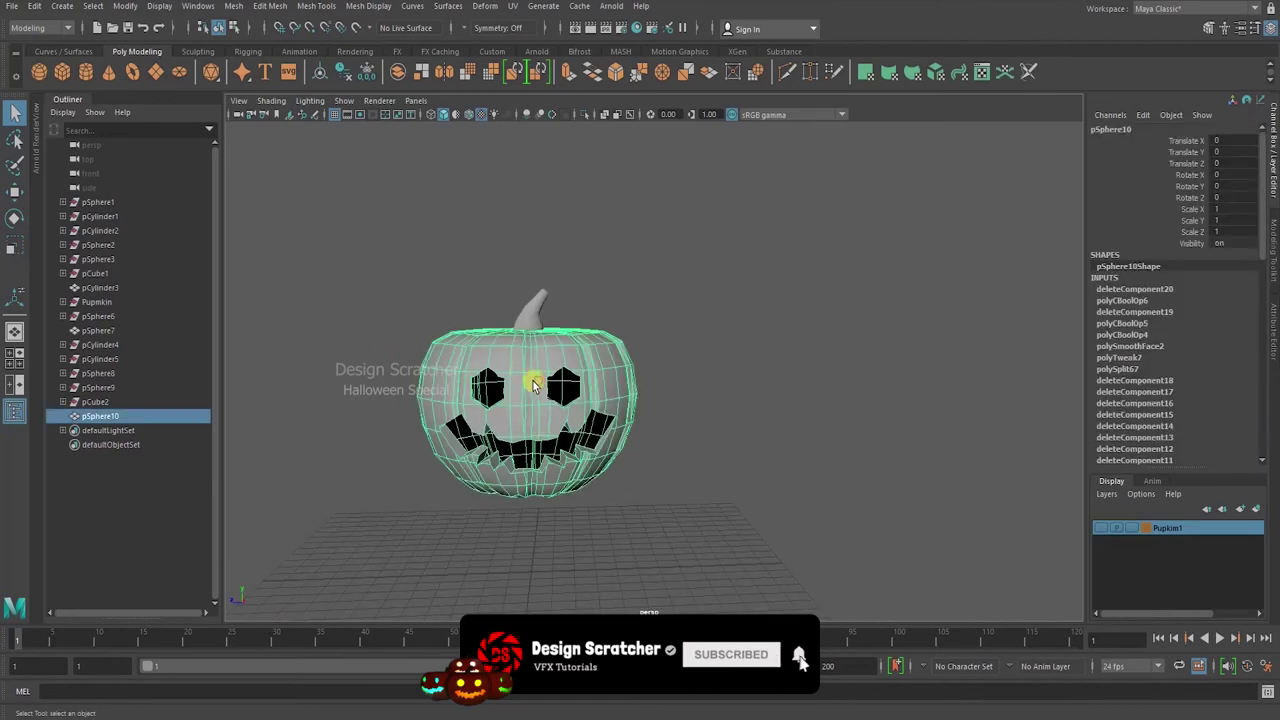
{"action": "right_click_drag", "start_coordinate": [521, 345], "coordinate": [518, 706]}
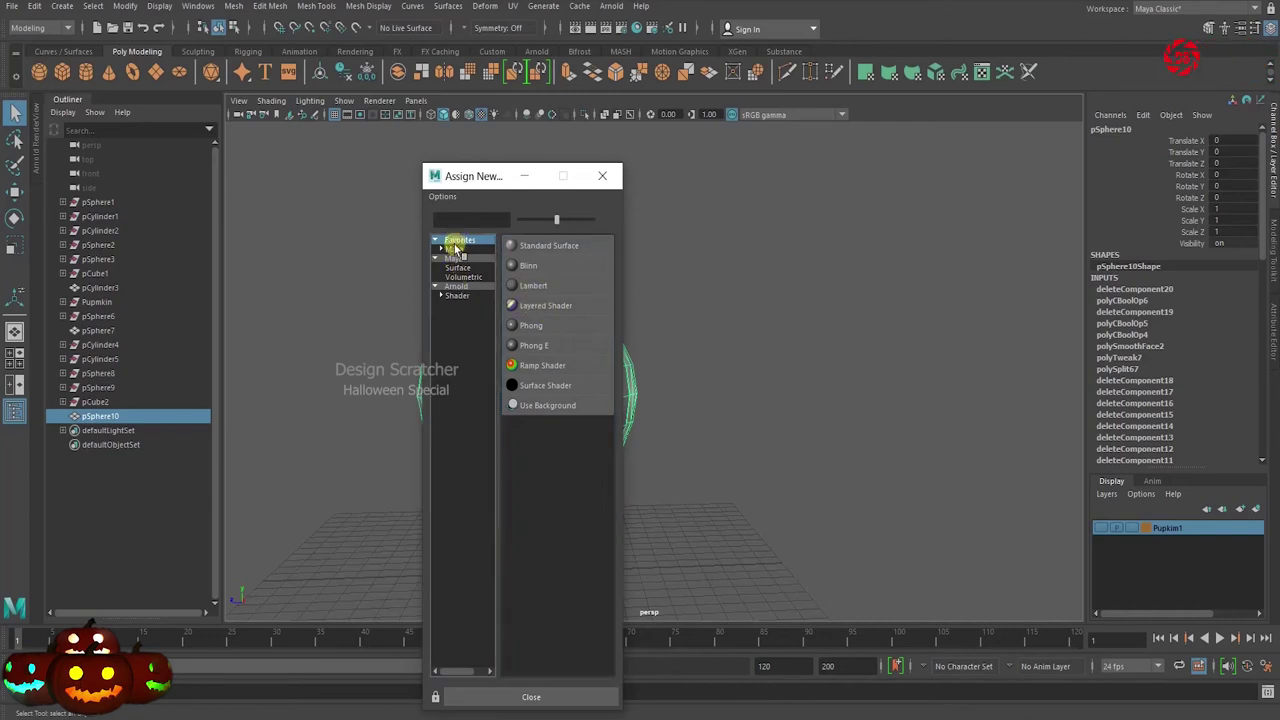
{"action": "left_click", "coordinate": [453, 288]}
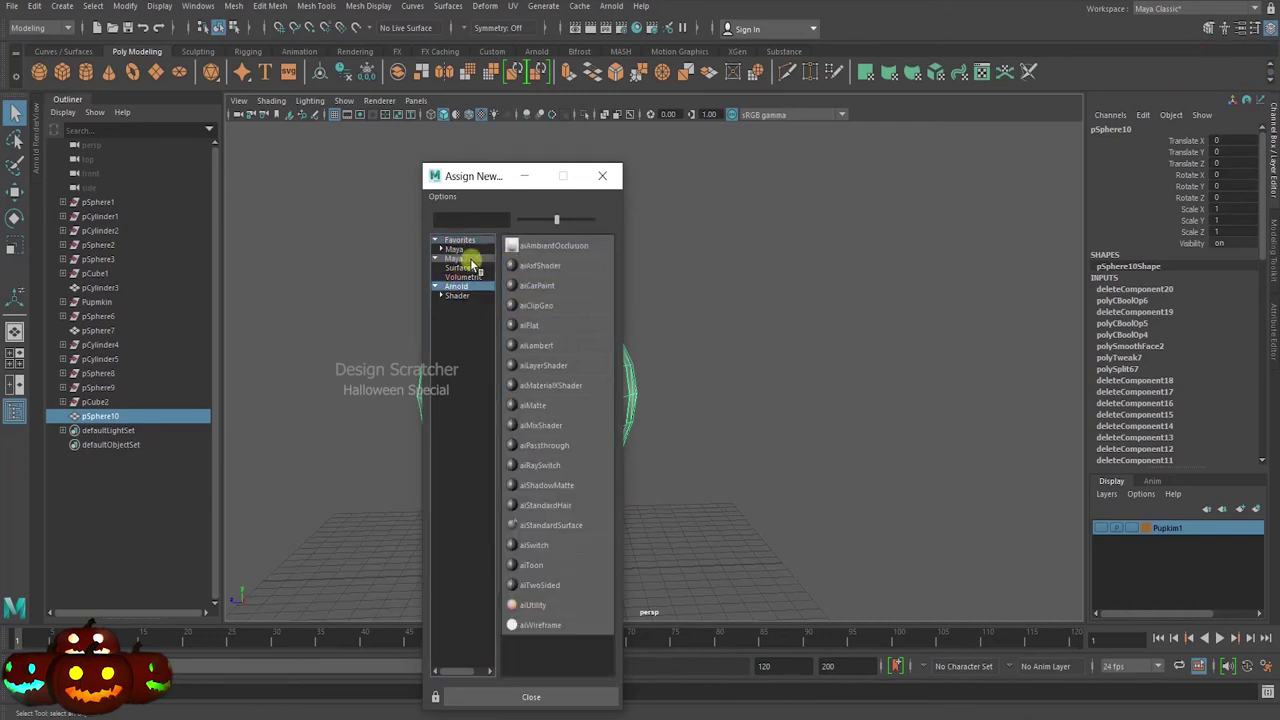
{"action": "left_click", "coordinate": [462, 258]}
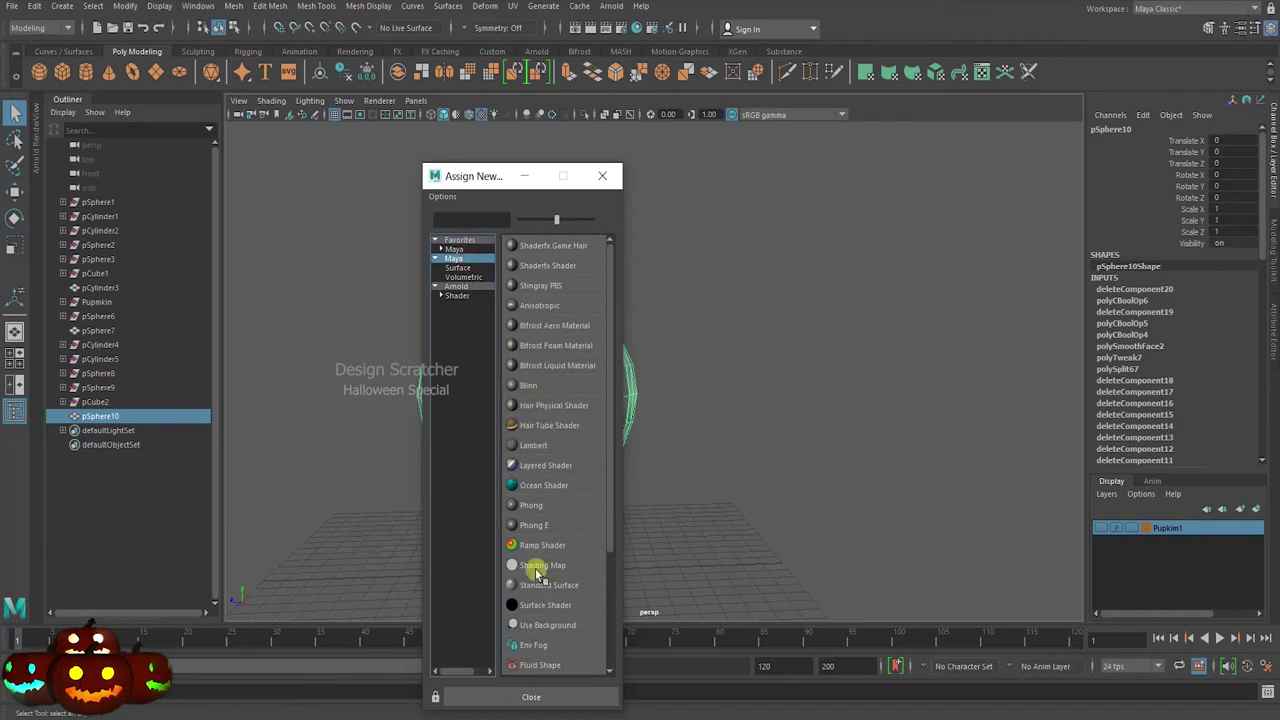
{"action": "left_click", "coordinate": [534, 455]}
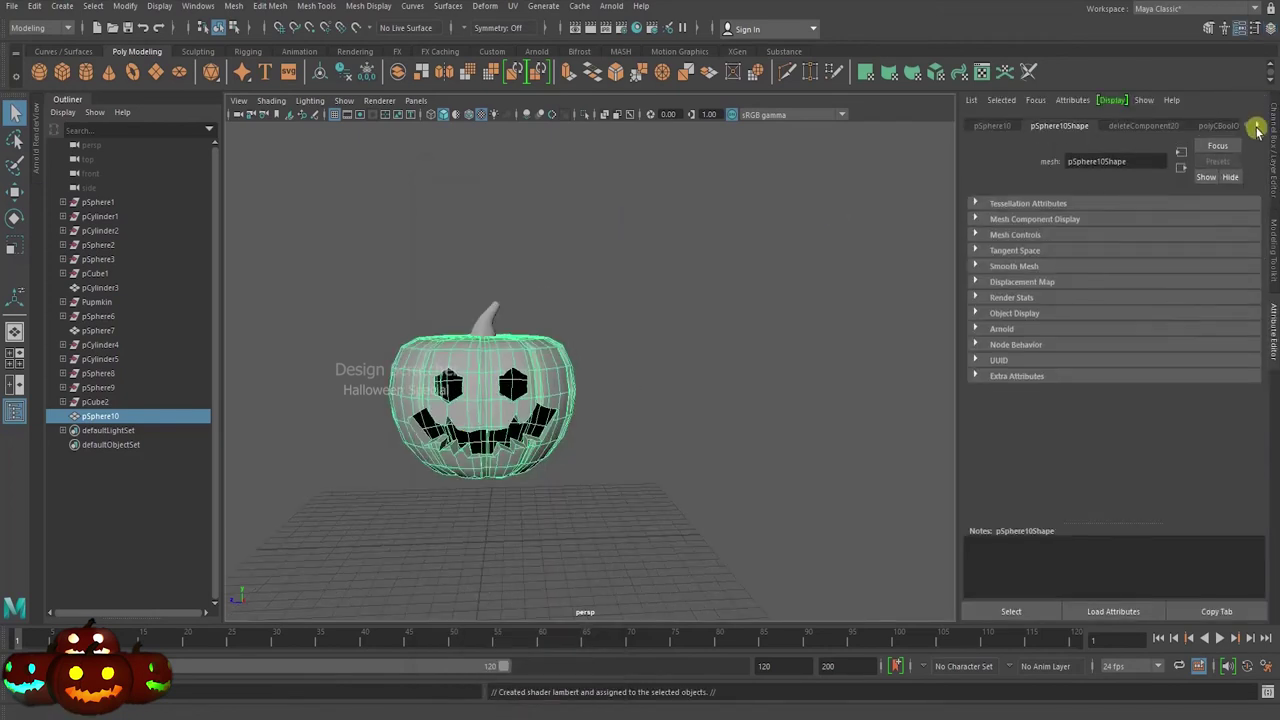
Step: Set the body material's color to a fully saturated orange-yellow with hue about 34.6 and a slightly reduced value
{"action": "left_click", "coordinate": [1257, 131]}
{"action": "left_click", "coordinate": [1199, 116]}
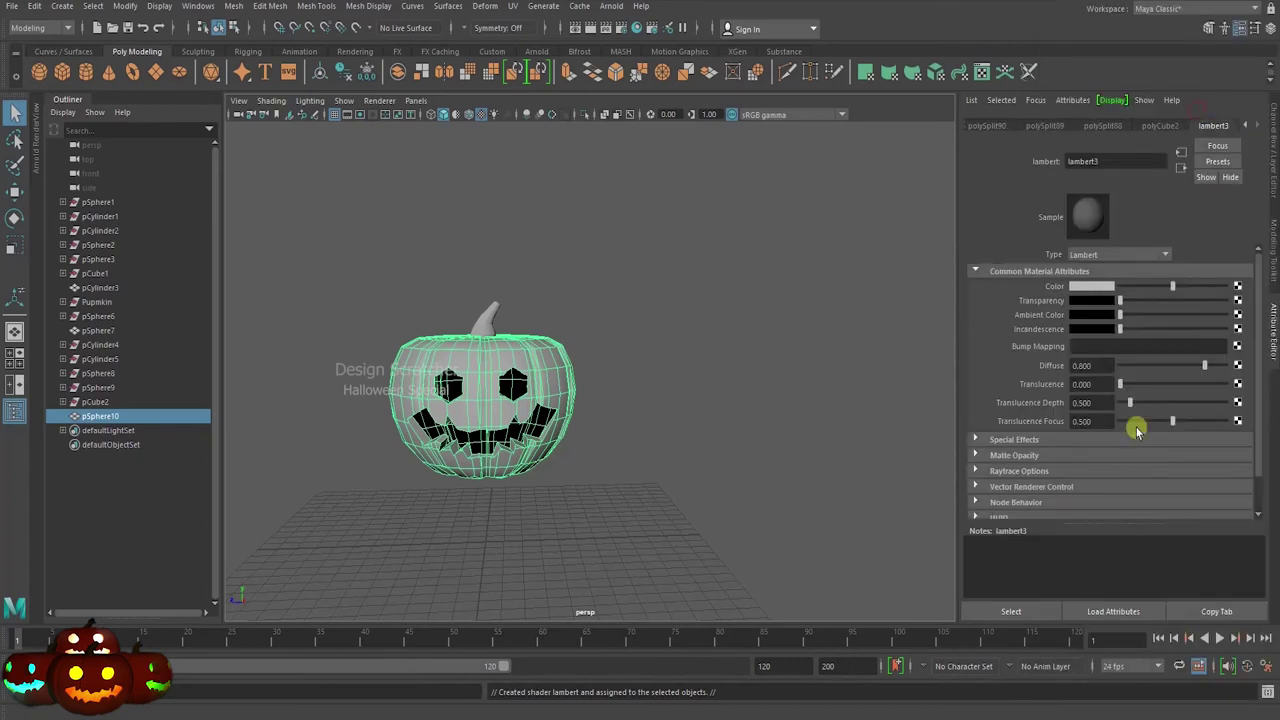
{"action": "scroll", "coordinate": [1089, 421], "scroll_direction": "down", "scroll_amount": 2}
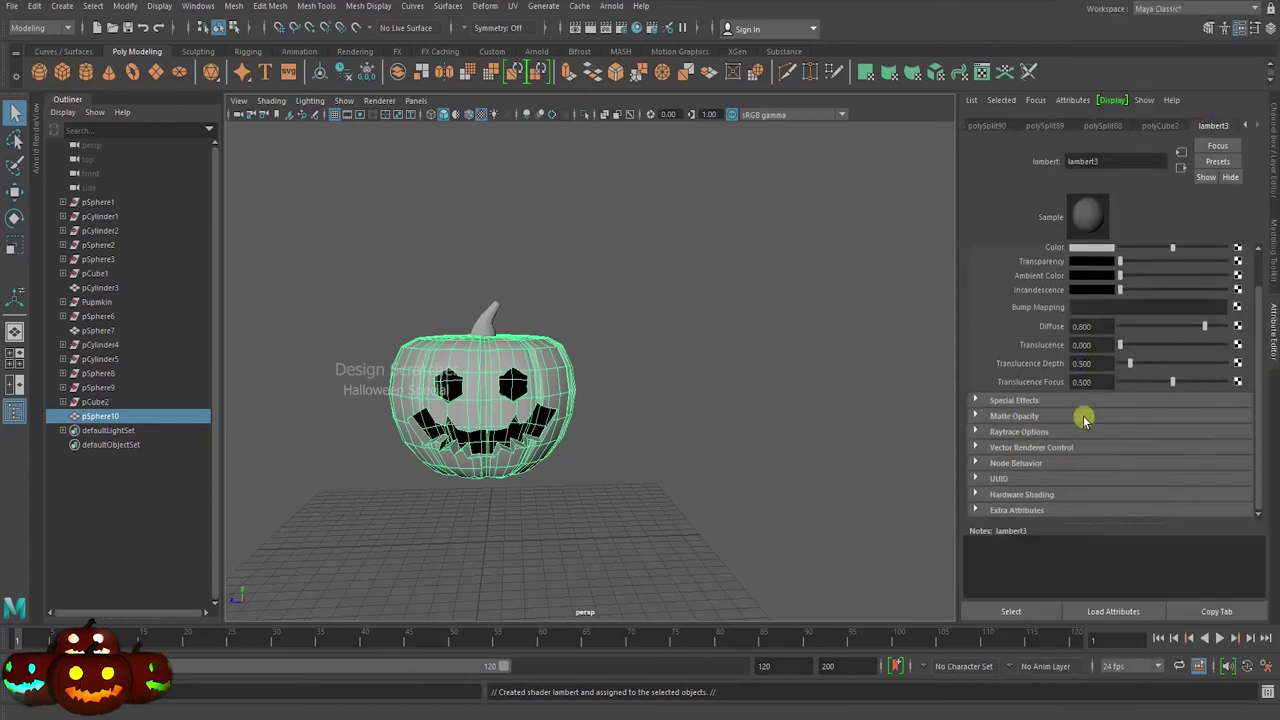
{"action": "scroll", "coordinate": [1035, 433], "scroll_direction": "up", "scroll_amount": 2}
{"action": "left_click", "coordinate": [1089, 288]}
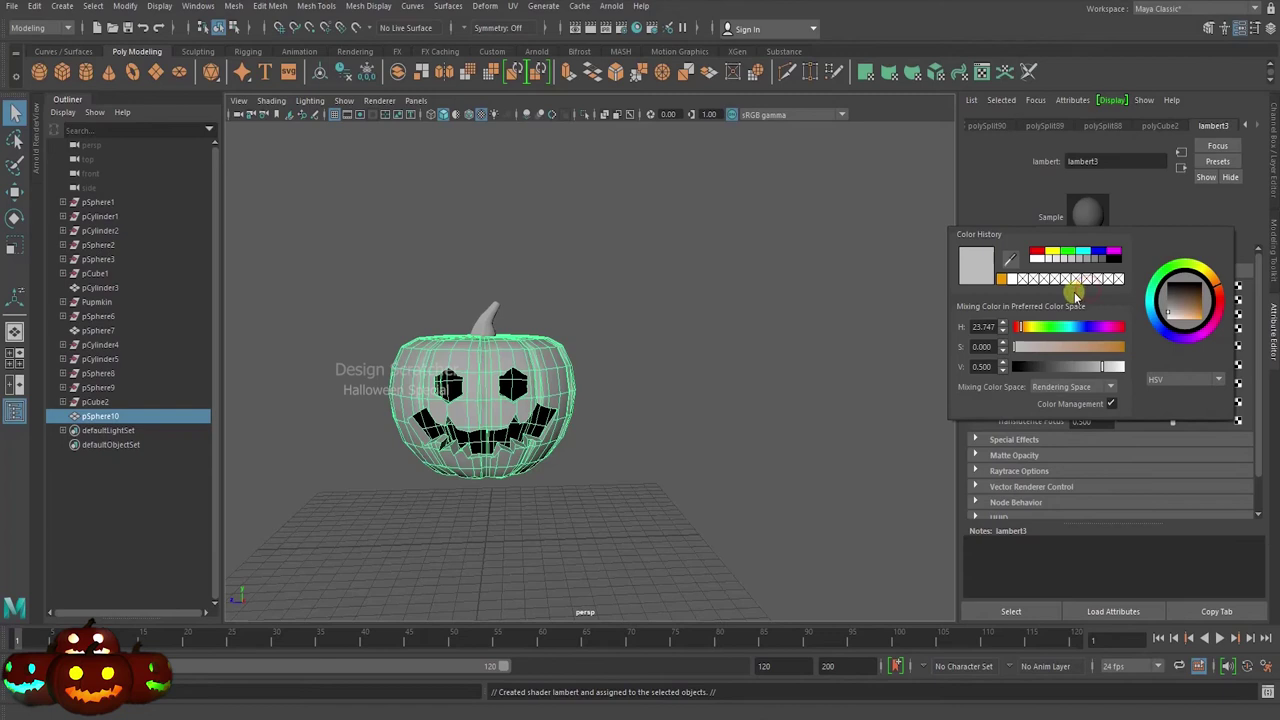
{"action": "left_click", "coordinate": [1205, 299]}
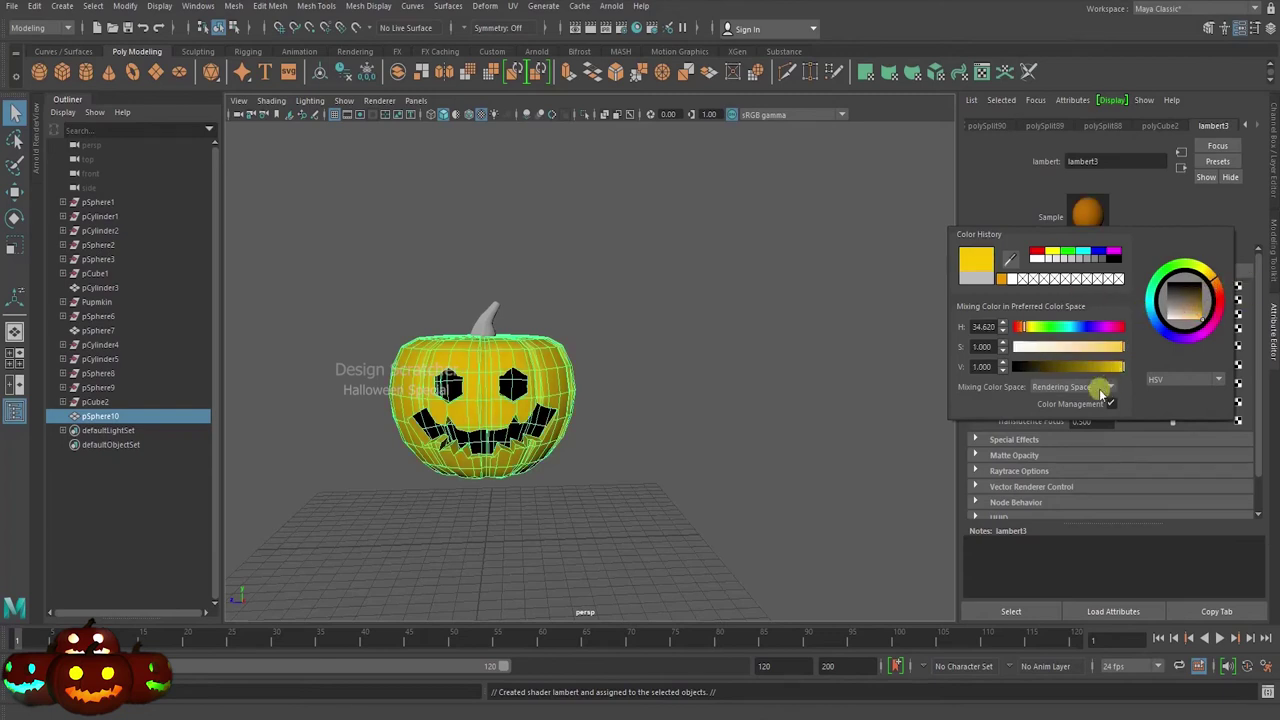
{"action": "left_click_drag", "start_coordinate": [1123, 368], "coordinate": [1107, 372]}
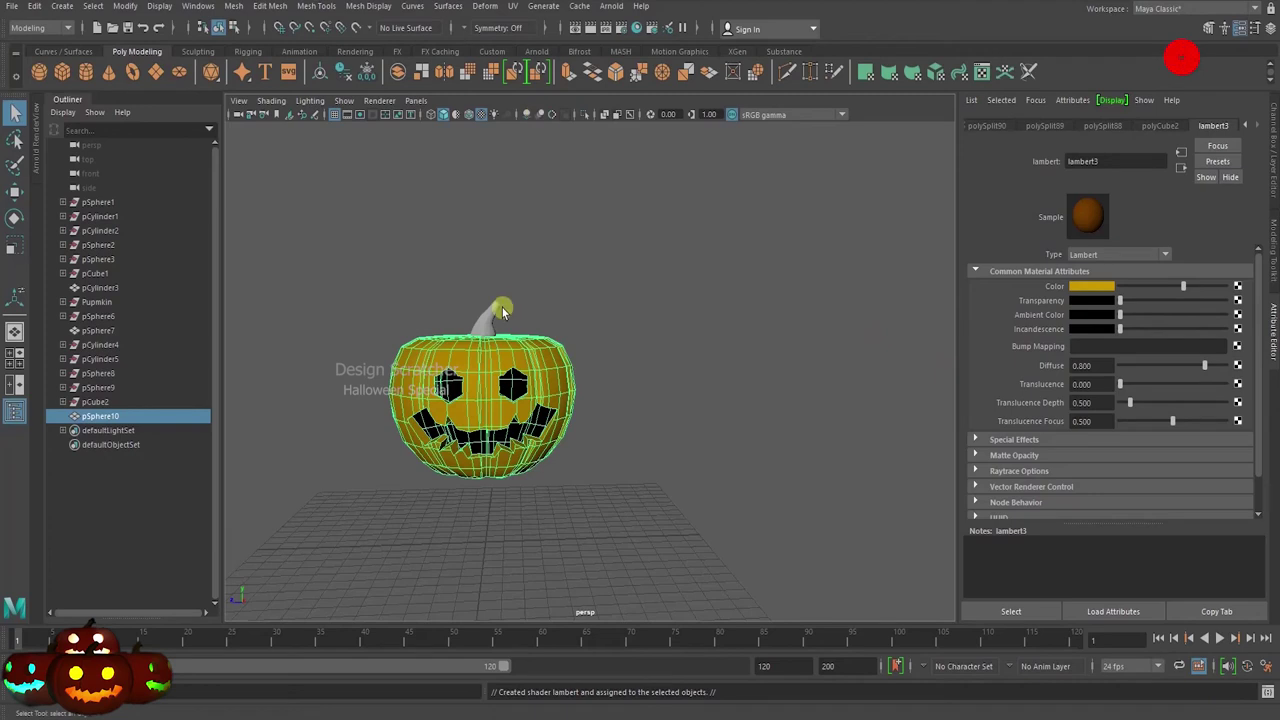
Step: Assign a new Lambert material to the stem and set its color to yellowish green
{"action": "right_click_drag", "start_coordinate": [490, 322], "coordinate": [457, 674]}
{"action": "left_click", "coordinate": [534, 523]}
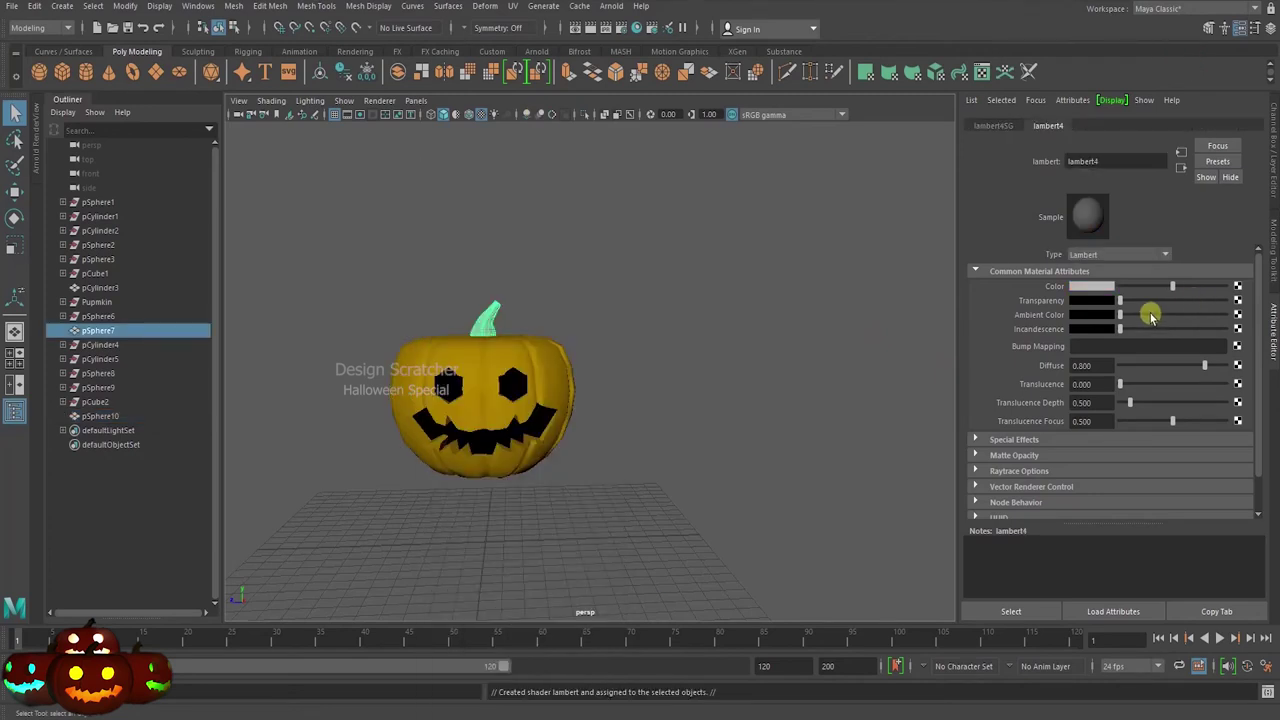
{"action": "left_click", "coordinate": [1090, 286]}
{"action": "left_click", "coordinate": [1206, 306]}
{"action": "left_click_drag", "start_coordinate": [1196, 262], "coordinate": [1204, 264]}
{"action": "left_click", "coordinate": [1206, 292]}
{"action": "left_click", "coordinate": [486, 323]}
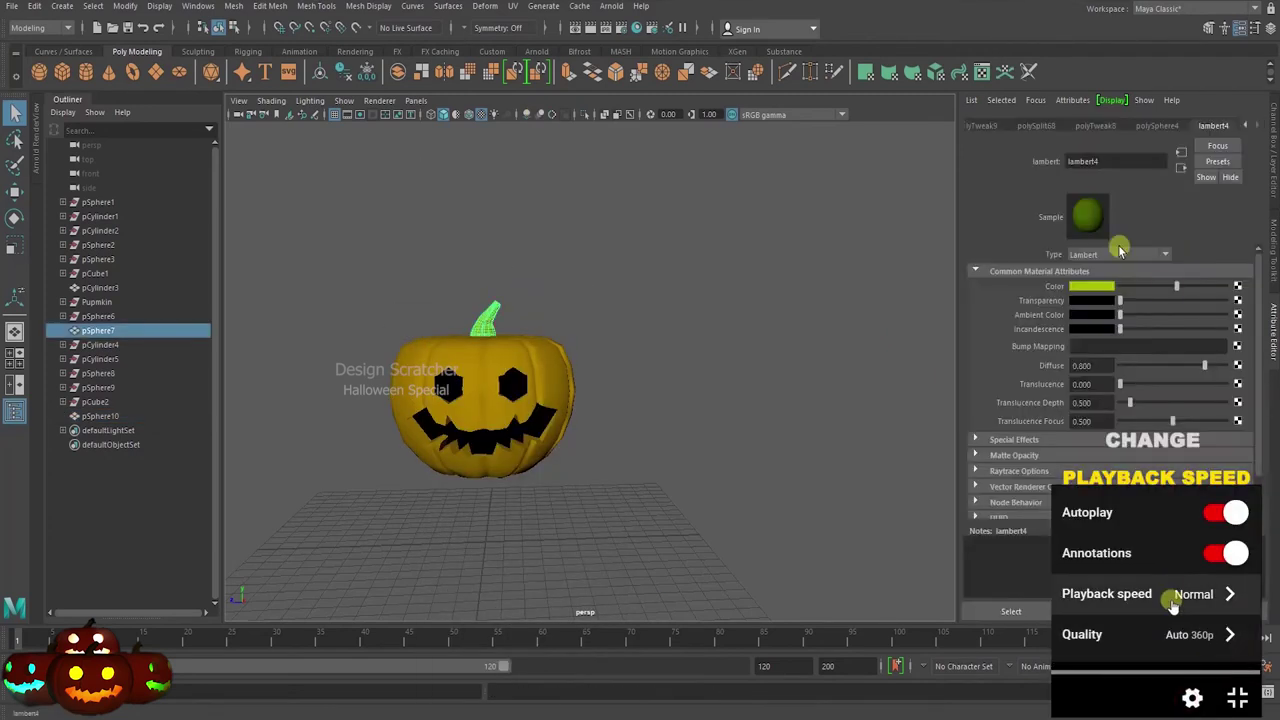
Step: Deselect the stem and save the scene
{"action": "left_click", "coordinate": [611, 371]}
{"action": "left_click_drag", "start_coordinate": [611, 371], "coordinate": [500, 380], "text": "alt"}
{"action": "key", "text": "ctrl+s"}
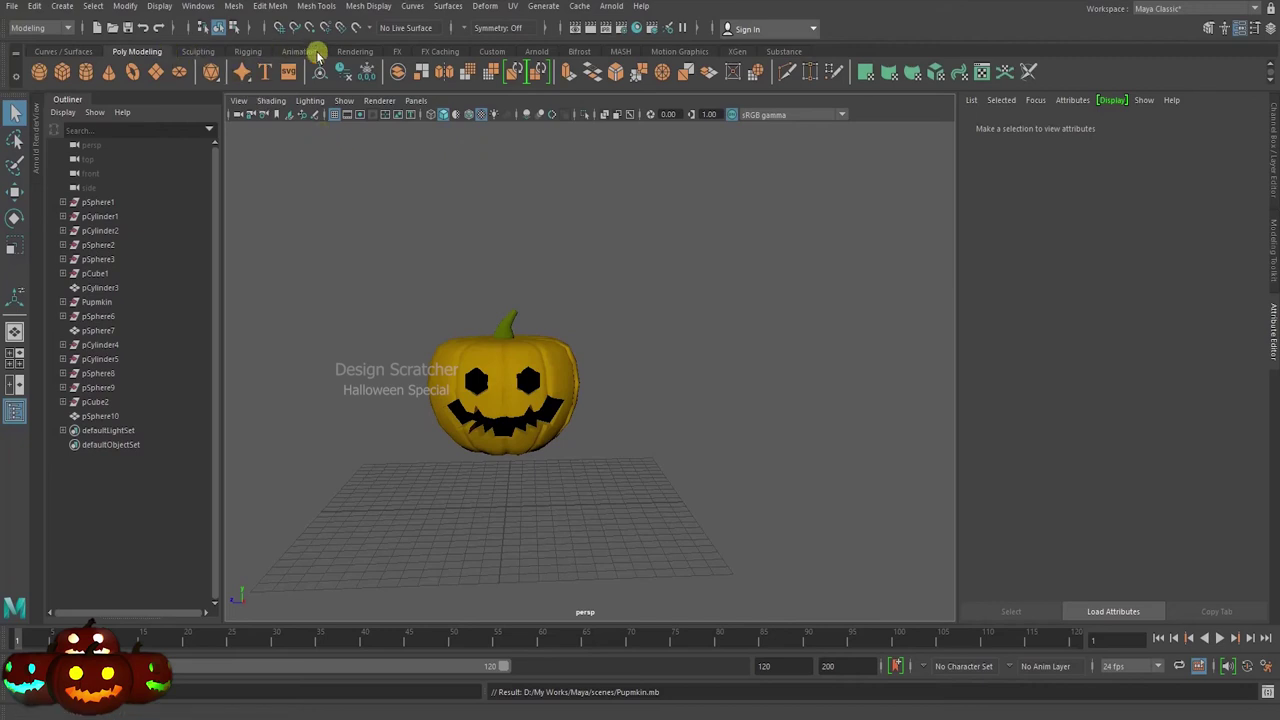
Step: Create a directional light and raise it from the grid to the height of the pumpkin's mouth
{"action": "left_click", "coordinate": [357, 51]}
{"action": "left_click", "coordinate": [62, 72]}
{"action": "key", "text": "w"}
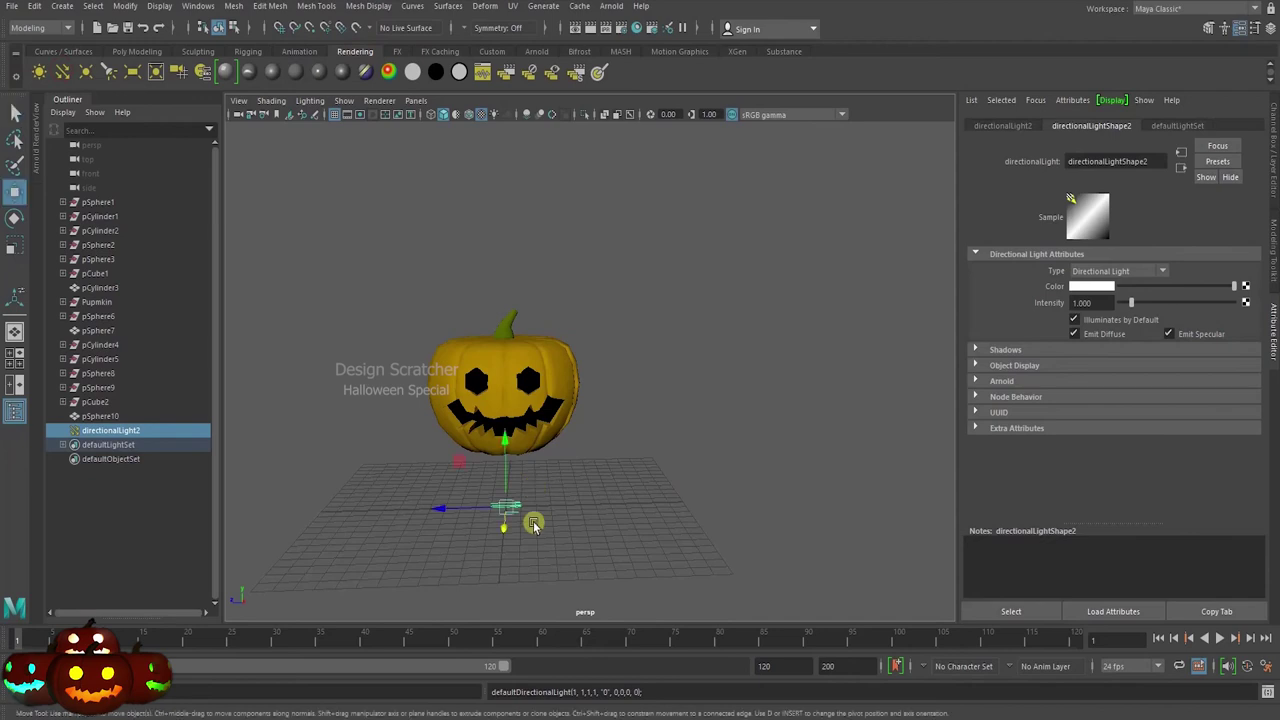
{"action": "left_click_drag", "start_coordinate": [505, 485], "coordinate": [505, 410]}
Step: Rotate the directional light so that its rays point downward
{"action": "key", "text": "e"}
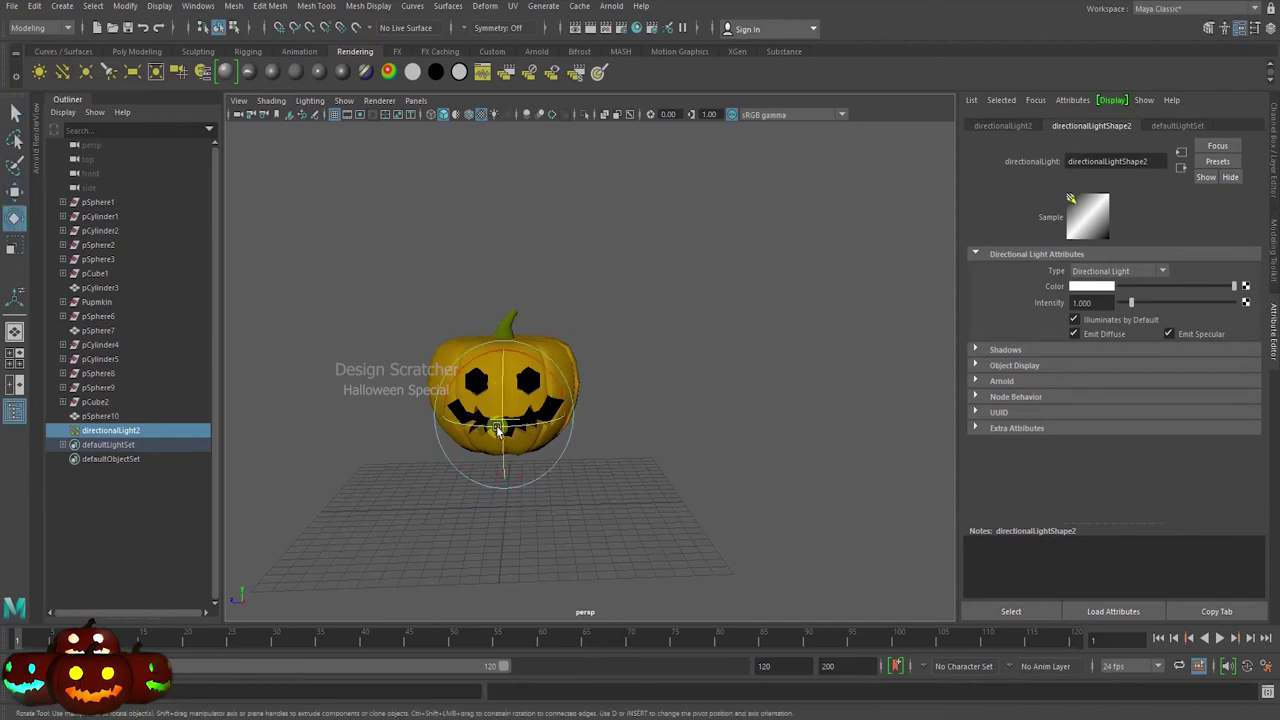
{"action": "left_click_drag", "start_coordinate": [570, 411], "coordinate": [570, 513]}
{"action": "key", "text": "w"}
{"action": "key", "text": "e"}
{"action": "key", "text": "r"}
{"action": "key", "text": "w"}
{"action": "key", "text": "e"}
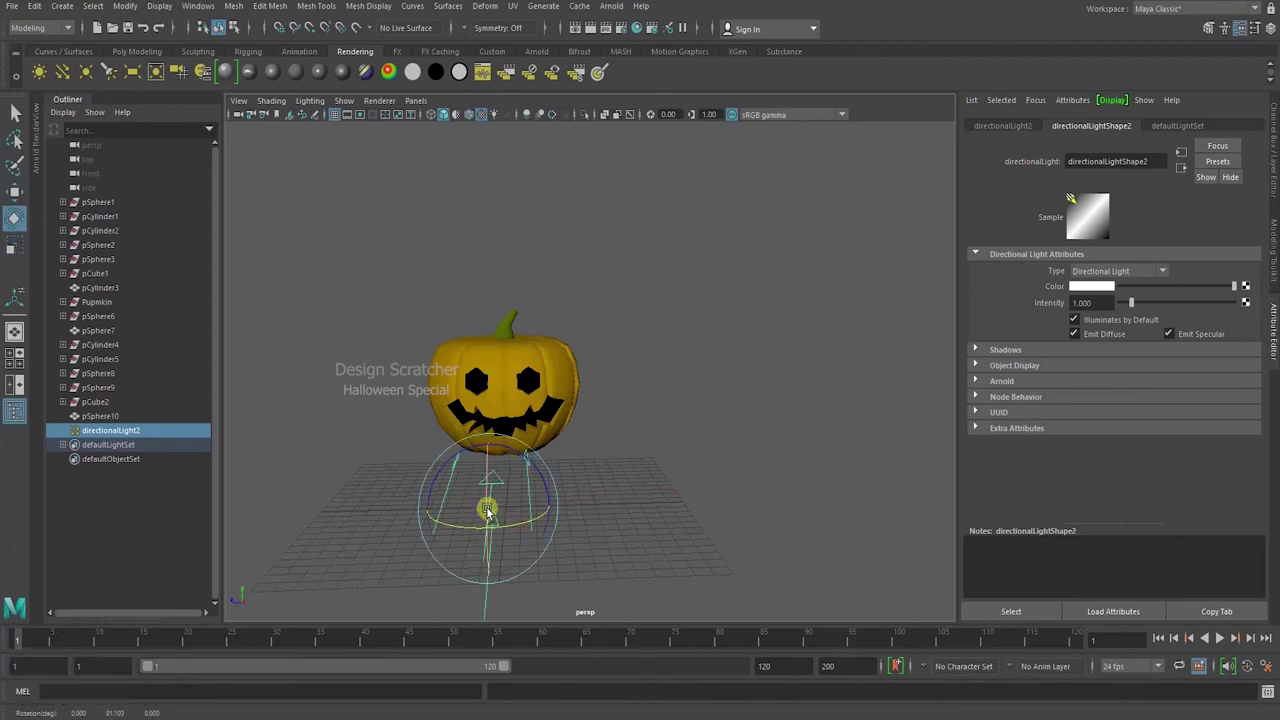
{"action": "left_click_drag", "start_coordinate": [491, 514], "coordinate": [566, 391], "text": "alt"}
Step: Raise the directional light above the pumpkin so that it shines down from over the stem
{"action": "key", "text": "w"}
{"action": "left_click_drag", "start_coordinate": [815, 261], "coordinate": [809, 194]}
{"action": "left_click_drag", "start_coordinate": [880, 232], "coordinate": [868, 232]}
{"action": "left_click_drag", "start_coordinate": [680, 440], "coordinate": [566, 489], "text": "alt"}
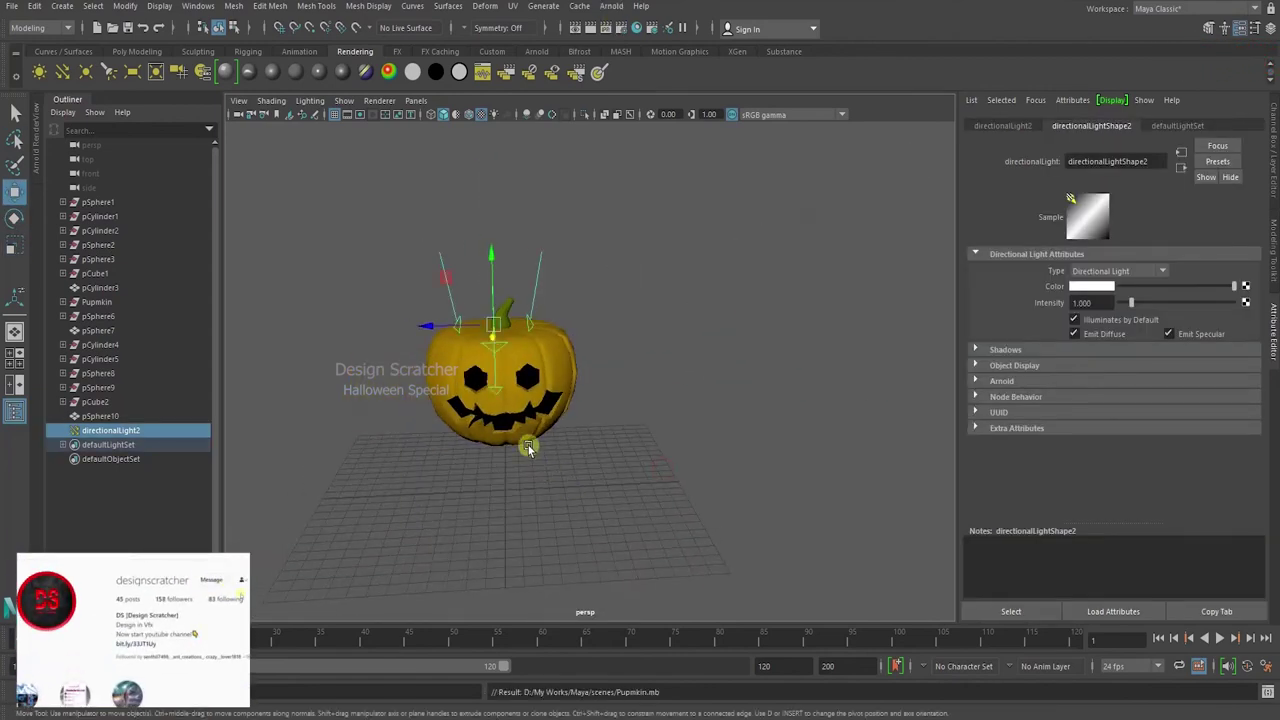
{"action": "left_click_drag", "start_coordinate": [497, 349], "coordinate": [506, 442], "text": "alt"}
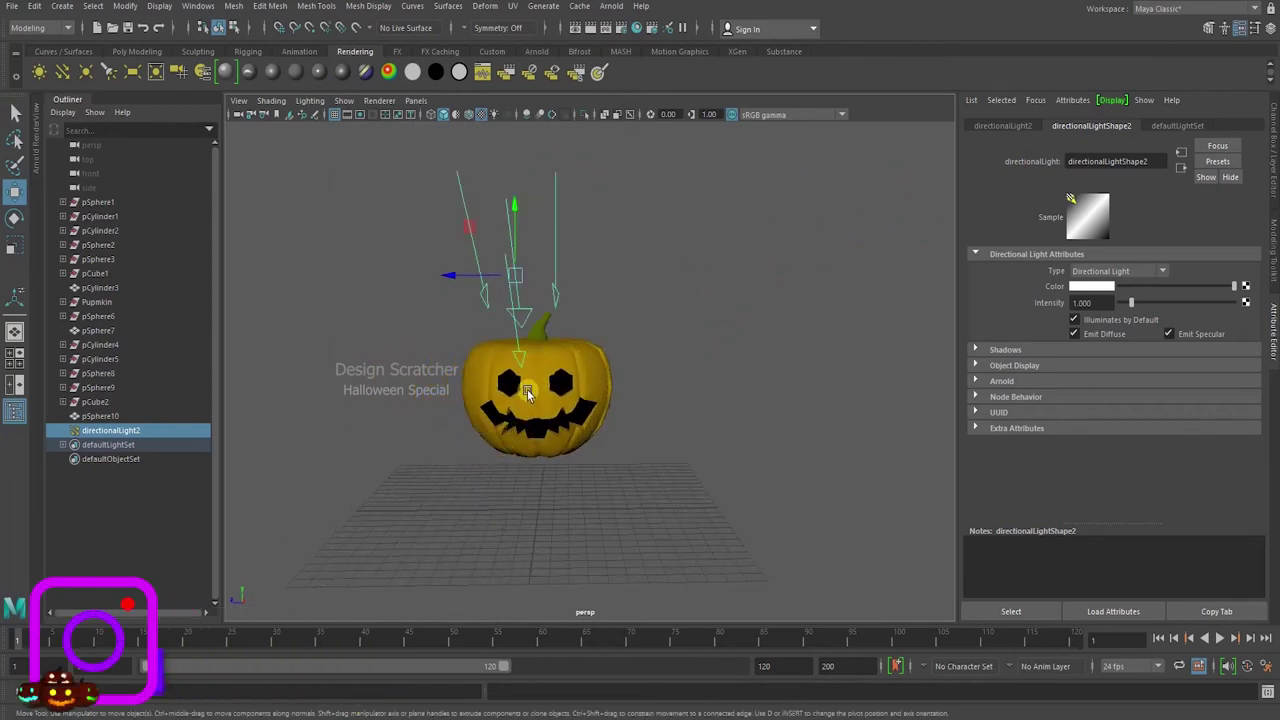
Step: Open the Arnold RenderView and render the scene to check the directional light on the pumpkin
{"action": "left_click", "coordinate": [611, 6]}
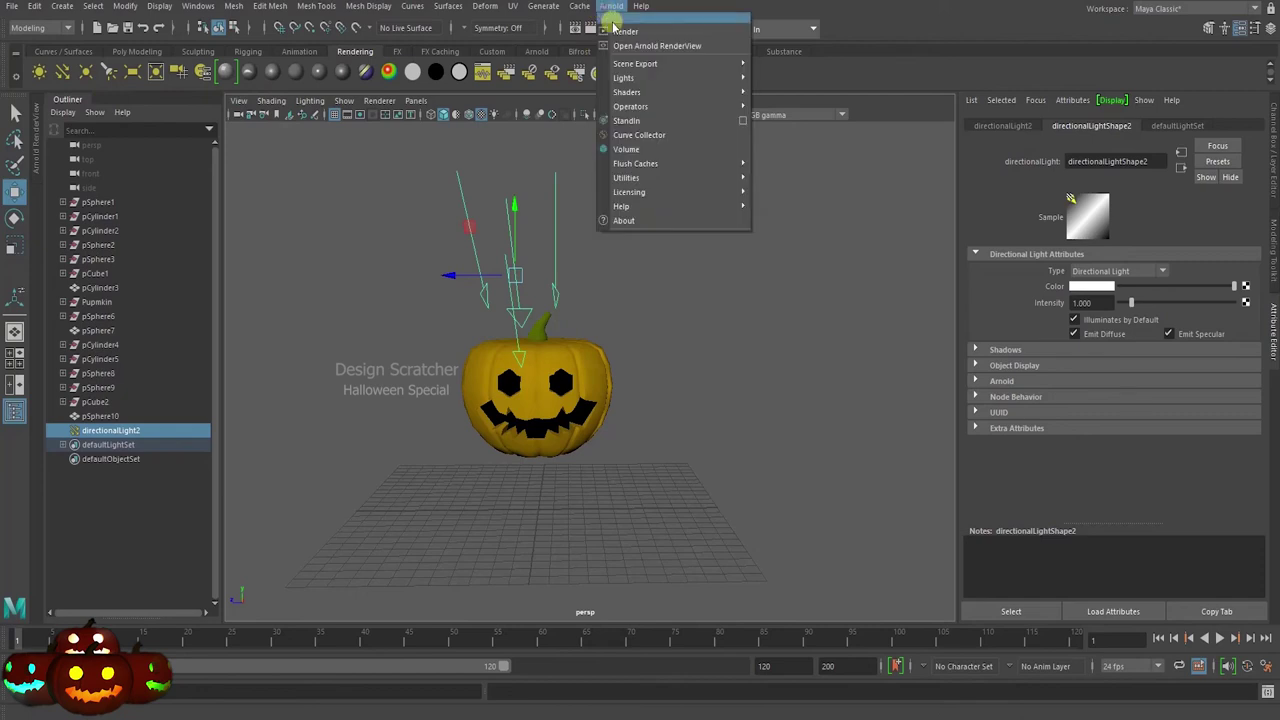
{"action": "left_click", "coordinate": [622, 45]}
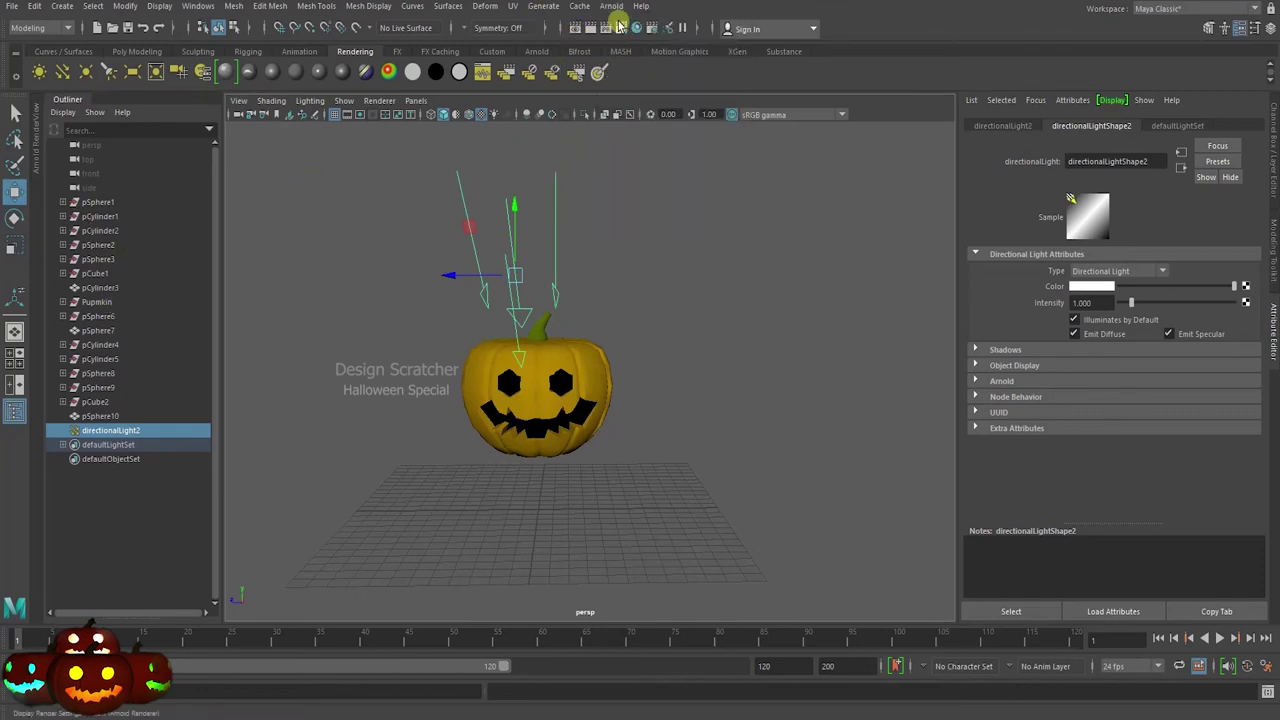
{"action": "left_click", "coordinate": [611, 6]}
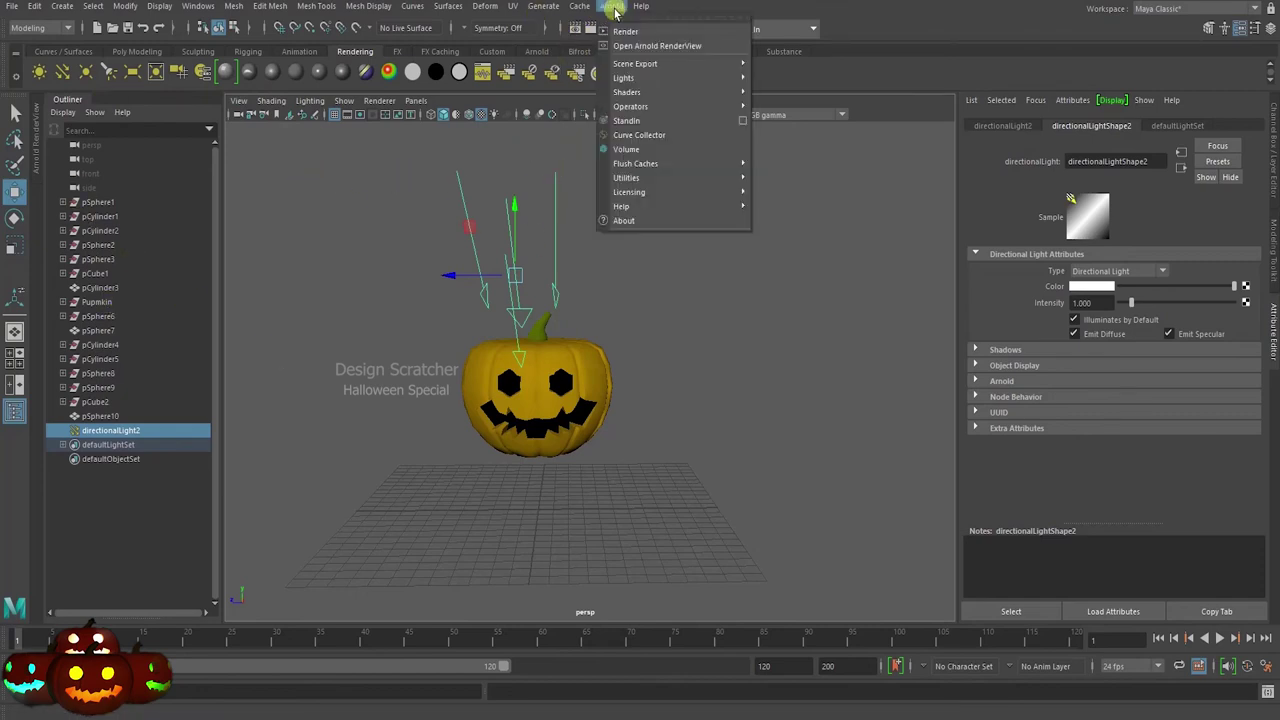
{"action": "left_click", "coordinate": [655, 47]}
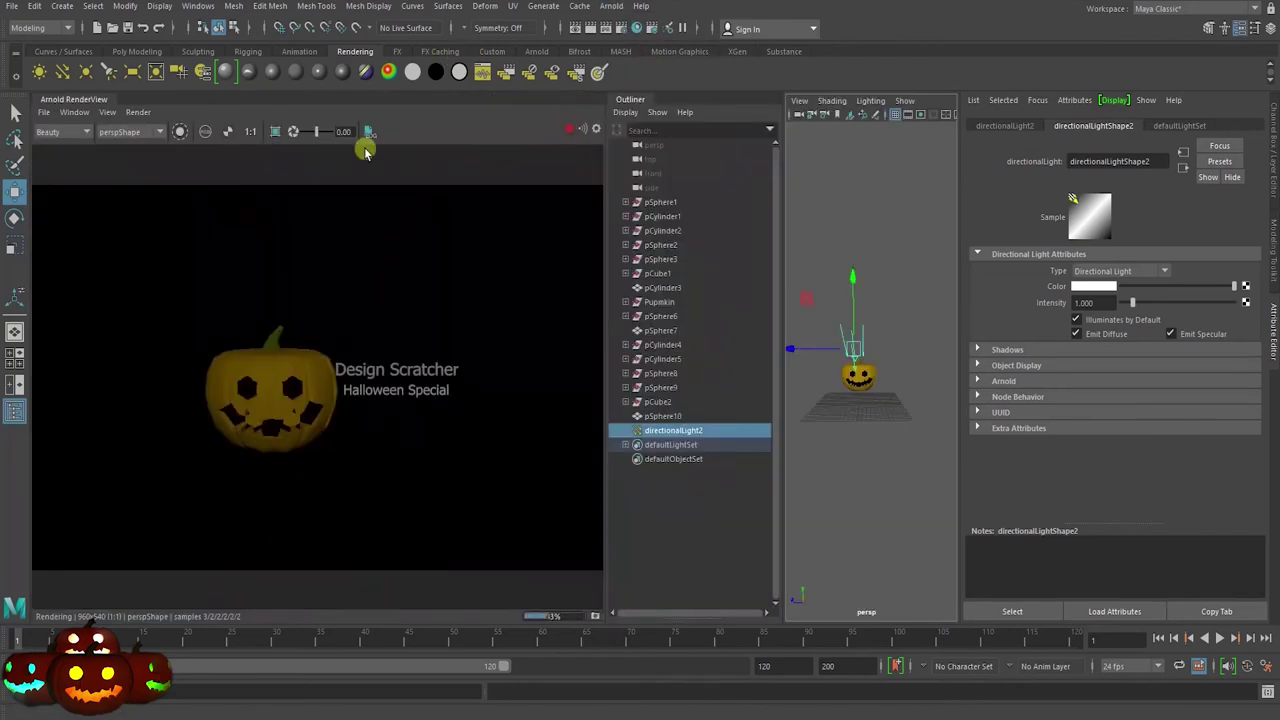
{"action": "left_click", "coordinate": [569, 128]}
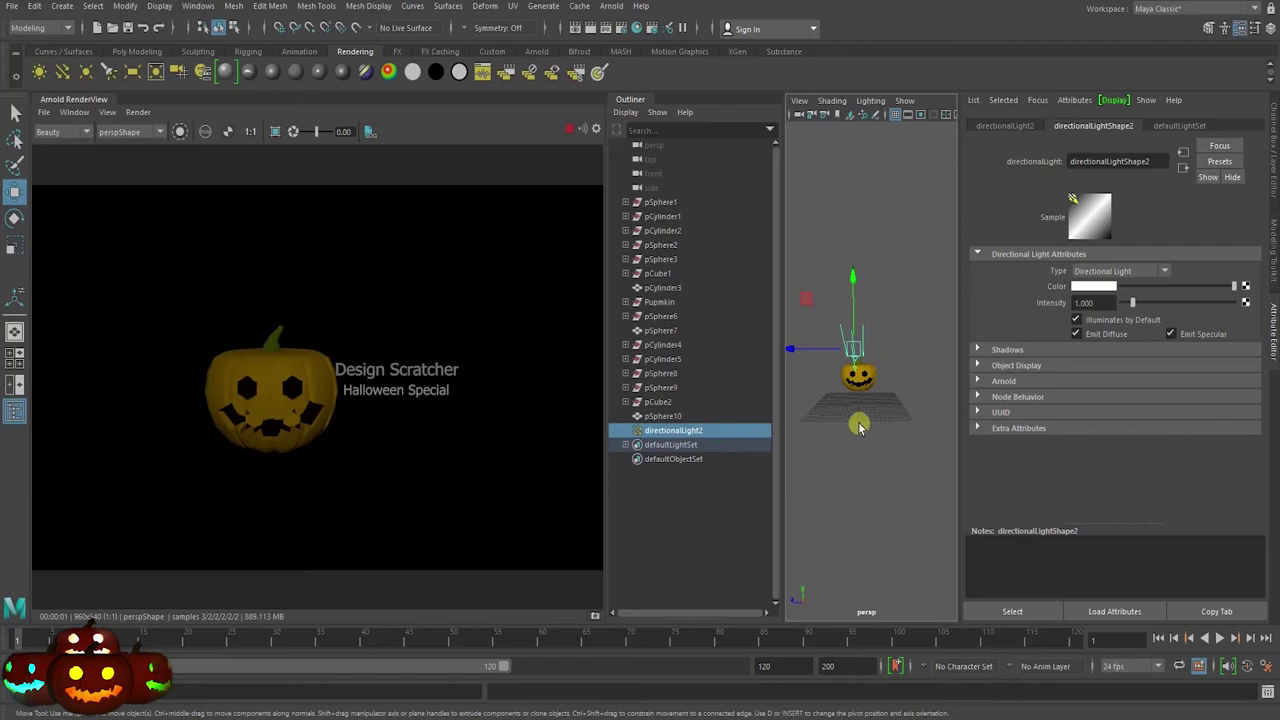
Step: Save the scene, return to the full modeling view and deselect the directional light
{"action": "key", "text": "e"}
{"action": "key", "text": "ctrl+s"}
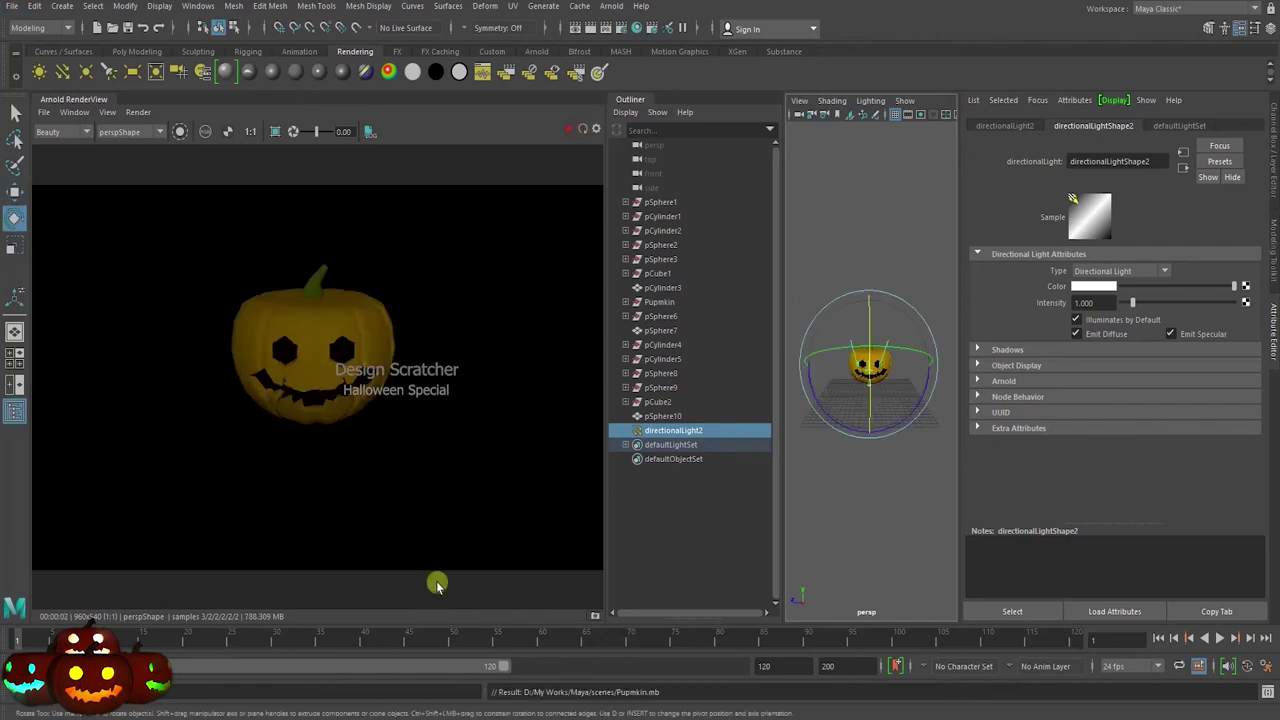
{"action": "left_click", "coordinate": [46, 101]}
{"action": "left_click", "coordinate": [552, 489]}
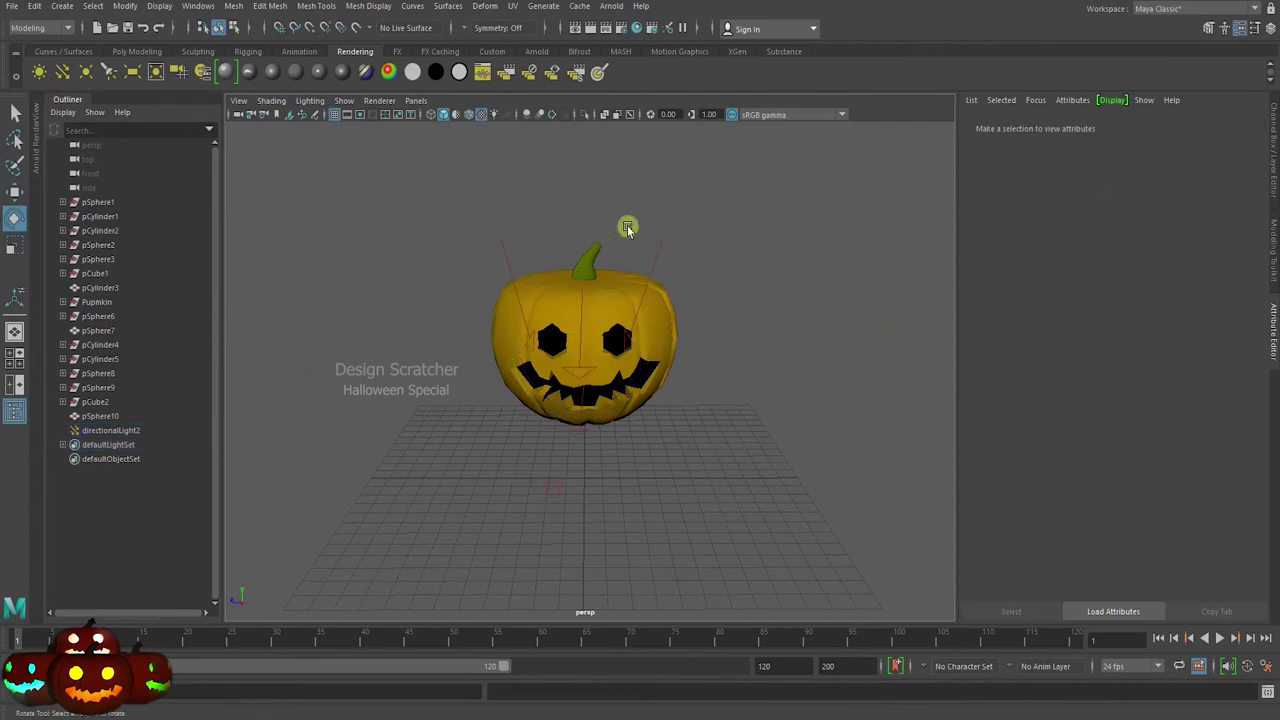
Step: Create a polygon cylinder on the grid and raise it into the hollow interior of the pumpkin
{"action": "left_click", "coordinate": [137, 51]}
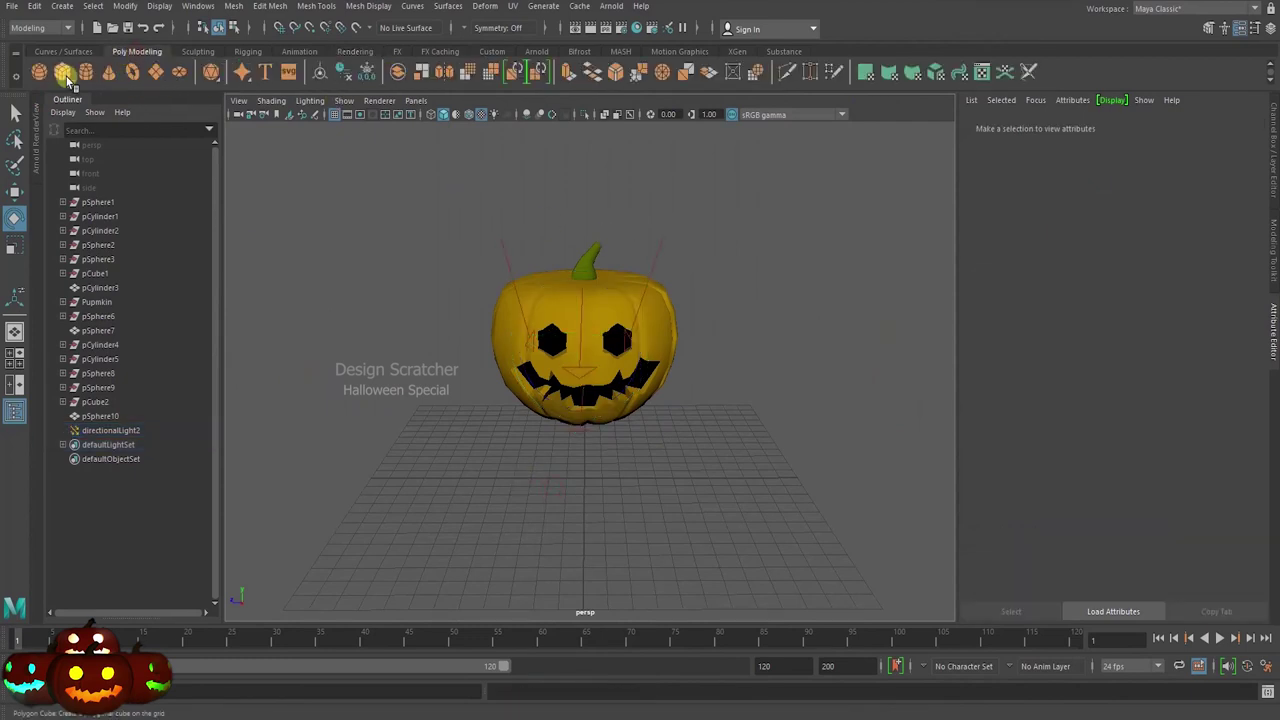
{"action": "left_click", "coordinate": [86, 72]}
{"action": "key", "text": "w"}
{"action": "left_click_drag", "start_coordinate": [588, 436], "coordinate": [577, 355]}
{"action": "right_click", "coordinate": [570, 345]}
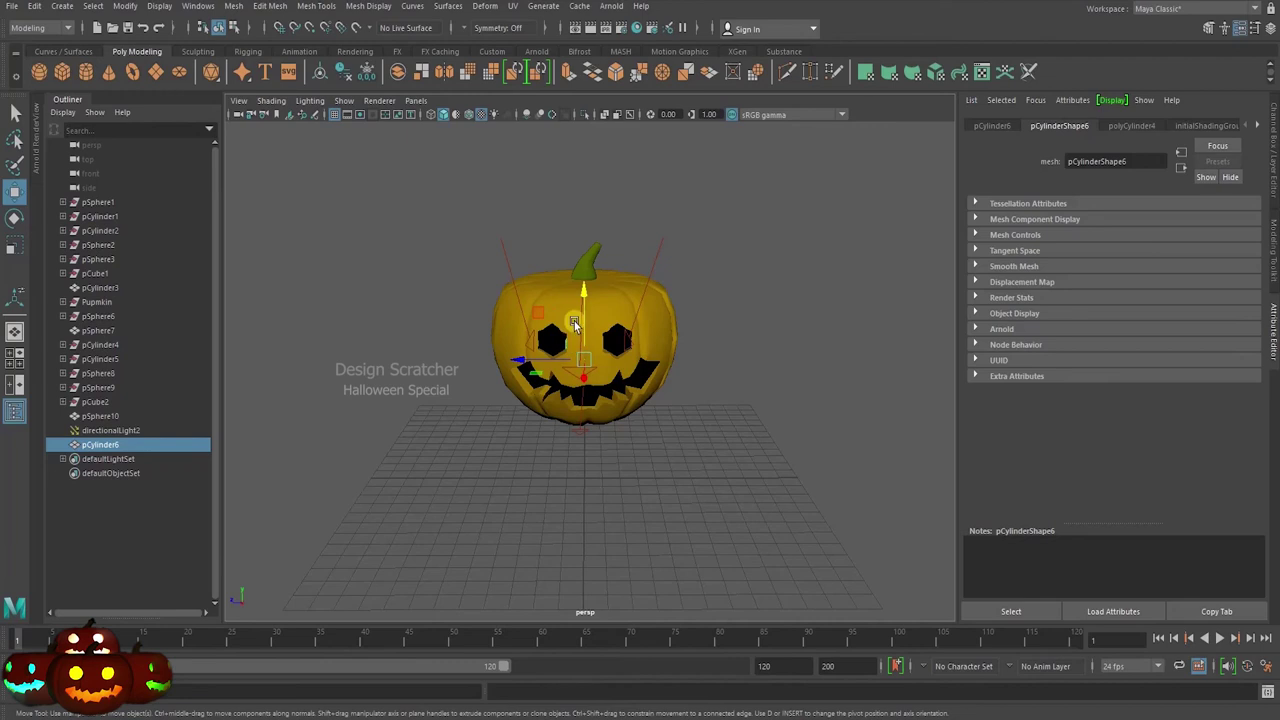
Step: Convert the cylinder into an Arnold mesh light and set the light's color to the recently used orange
{"action": "left_click", "coordinate": [611, 6]}
{"action": "mouse_move", "coordinate": [677, 77]}
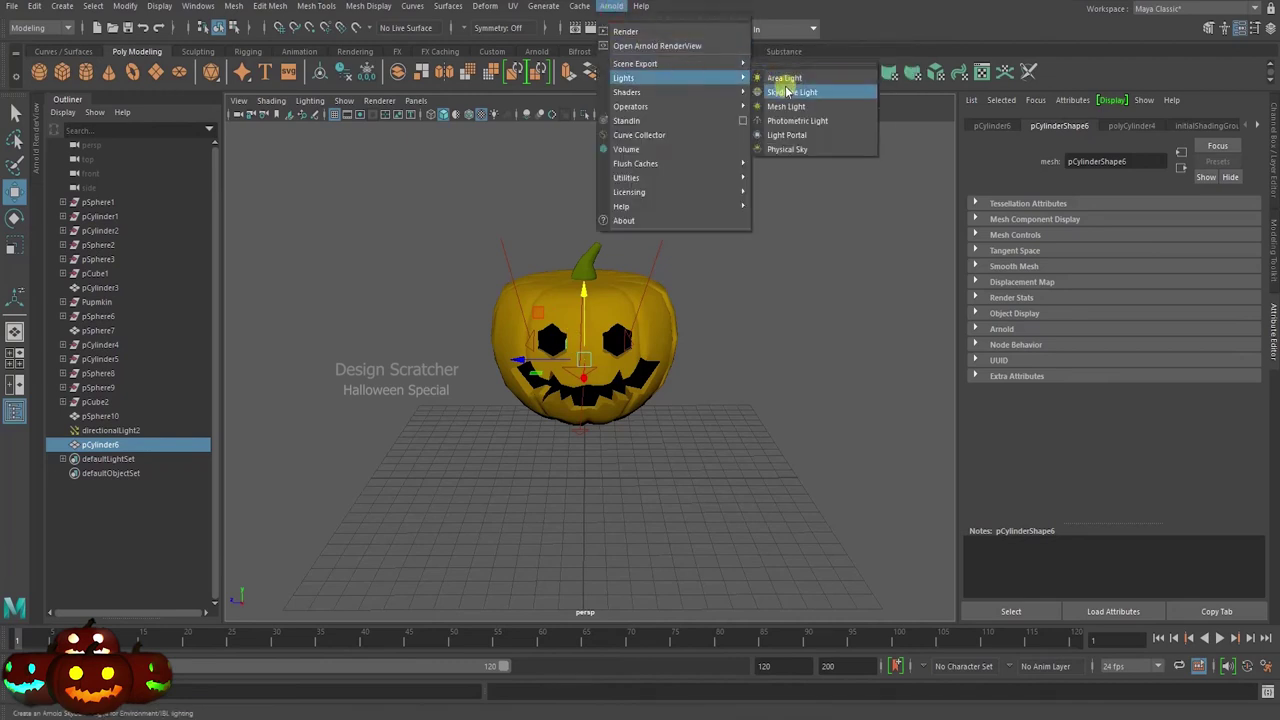
{"action": "left_click", "coordinate": [785, 106]}
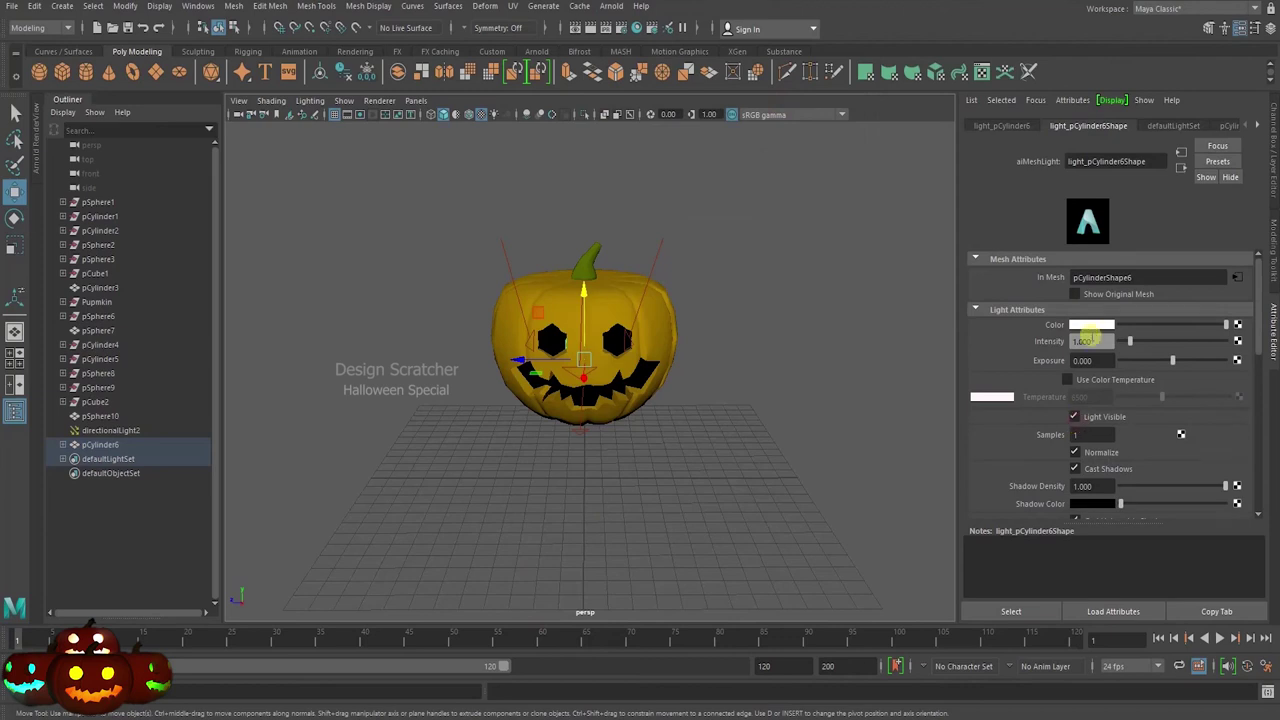
{"action": "left_click", "coordinate": [1092, 327]}
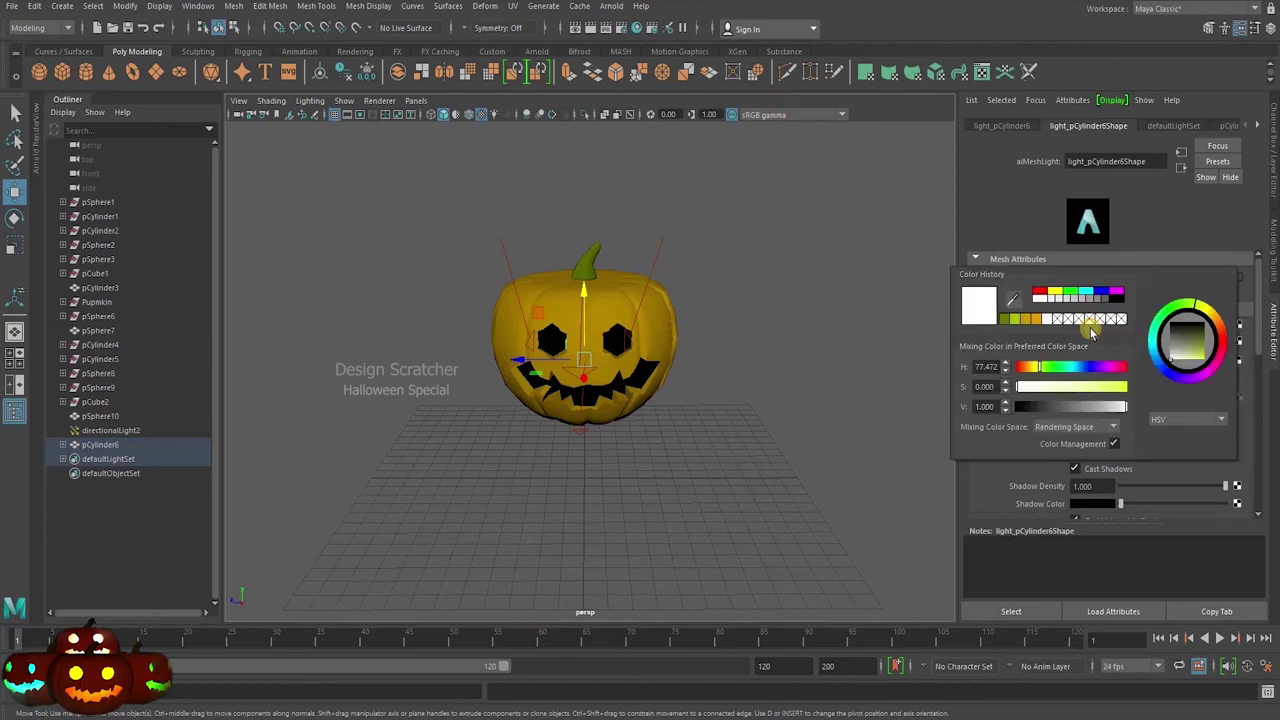
{"action": "left_click", "coordinate": [1027, 321]}
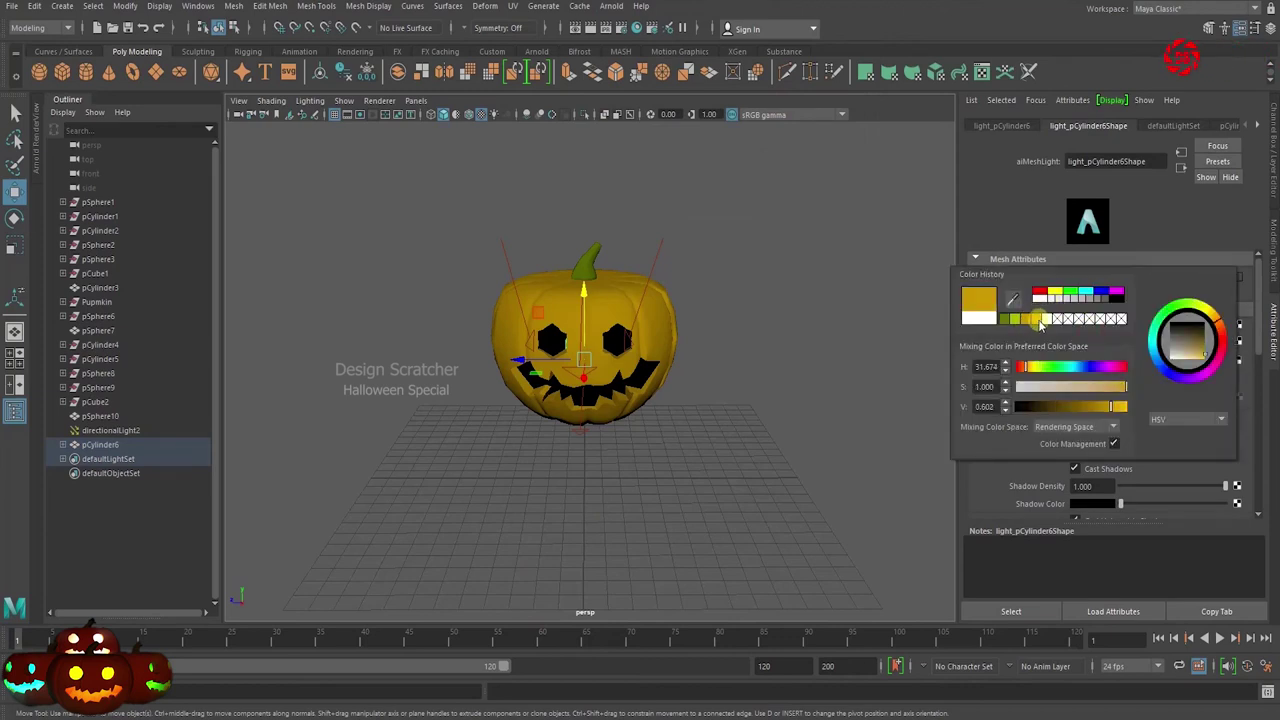
{"action": "left_click", "coordinate": [1041, 318]}
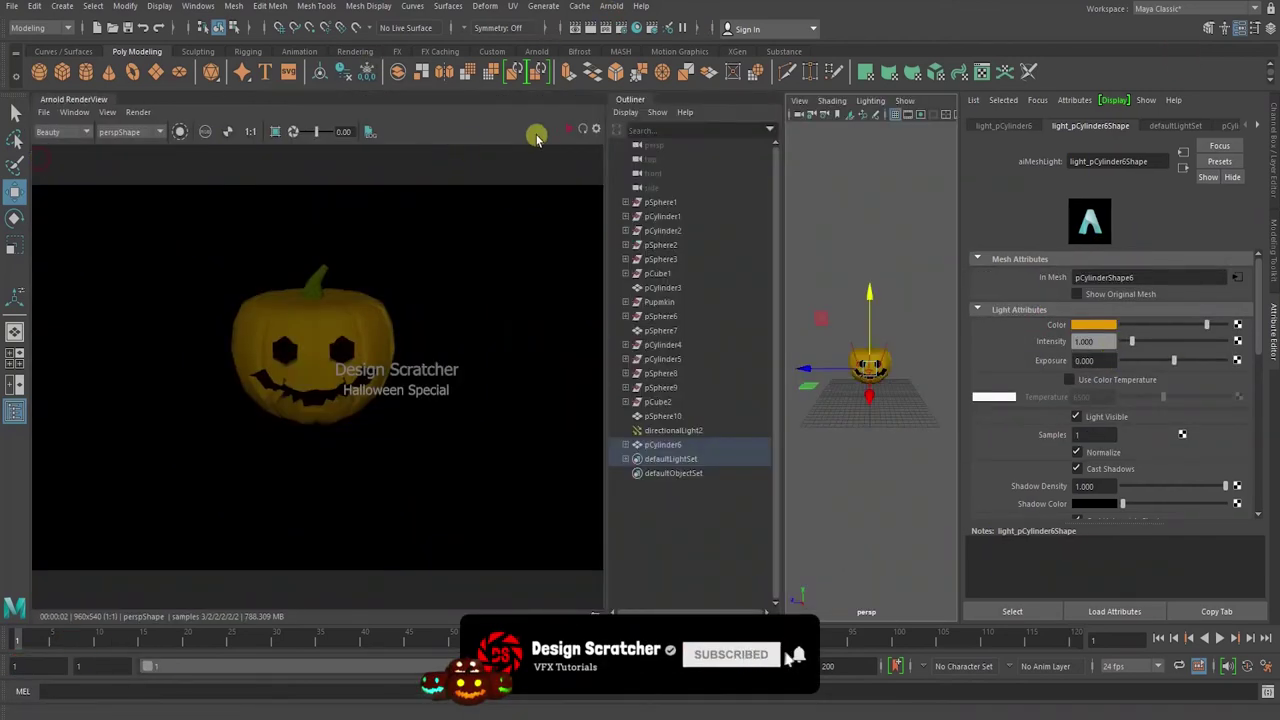
Step: Run the Arnold render and set the mesh light's exposure to 10 and its intensity to 5
{"action": "left_click", "coordinate": [569, 129]}
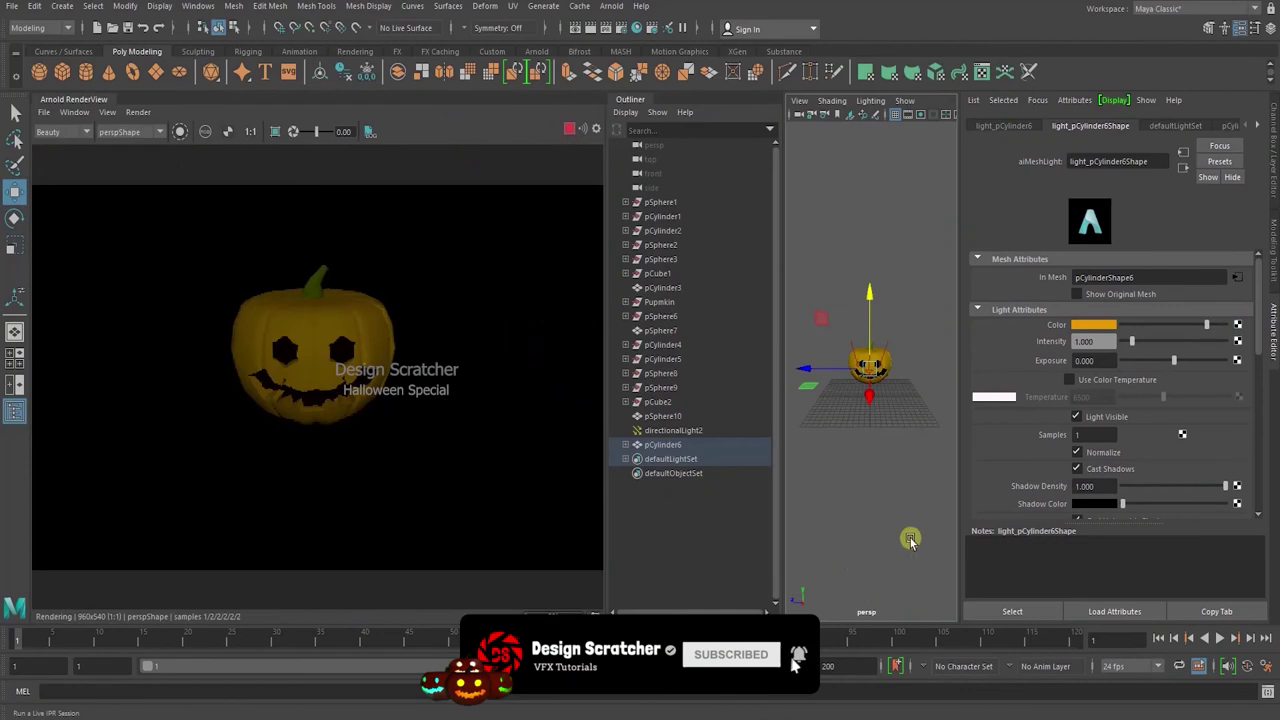
{"action": "left_click", "coordinate": [1092, 361]}
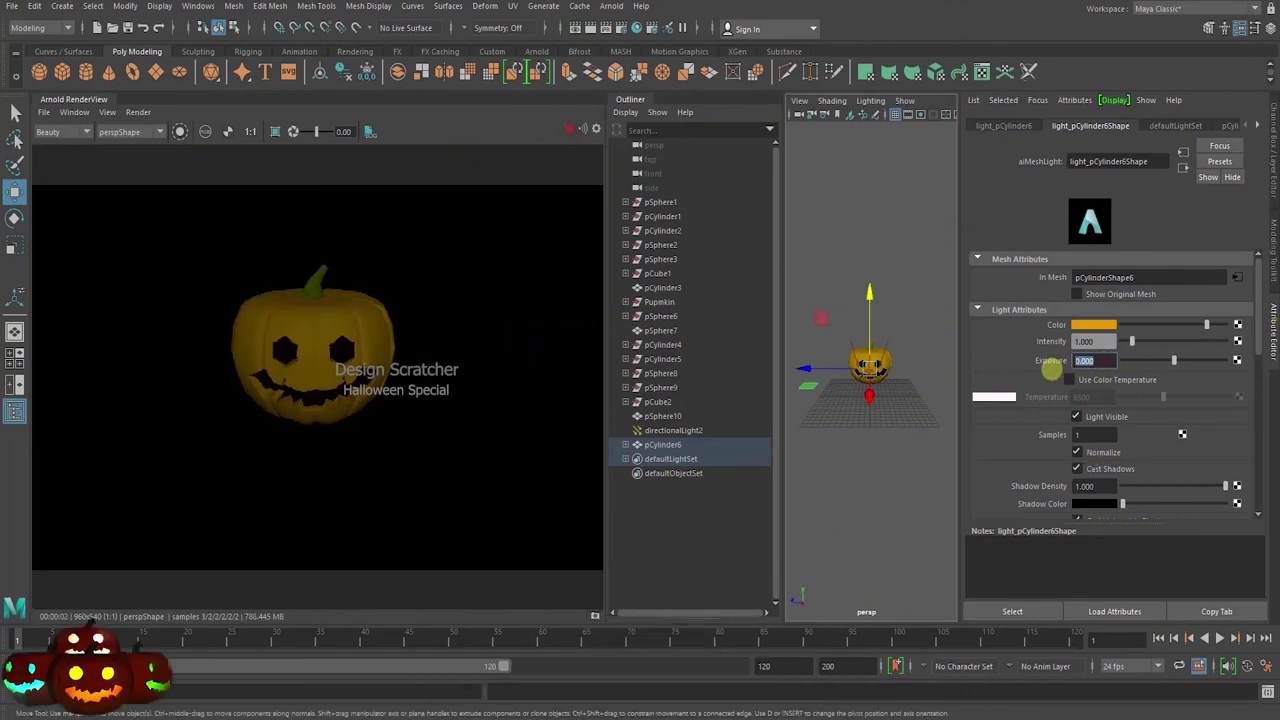
{"action": "type", "text": "10"}
{"action": "left_click", "coordinate": [1078, 403]}
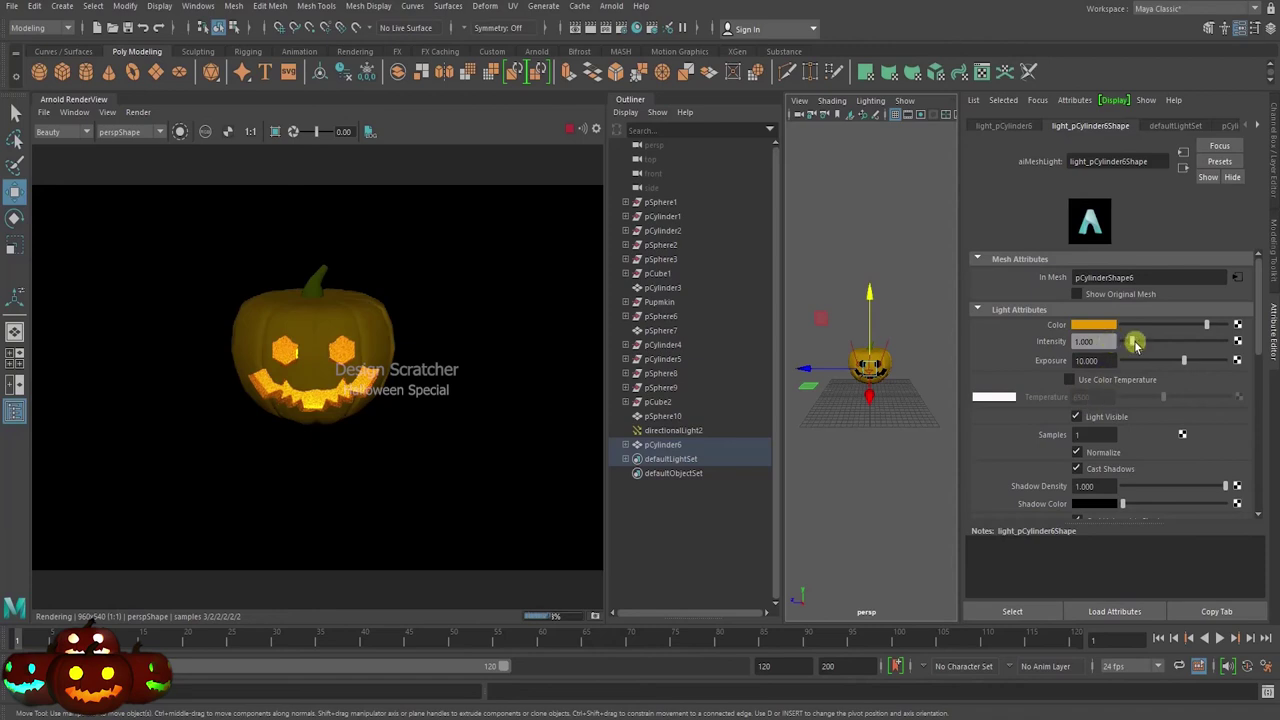
{"action": "left_click_drag", "start_coordinate": [1148, 345], "coordinate": [1174, 340]}
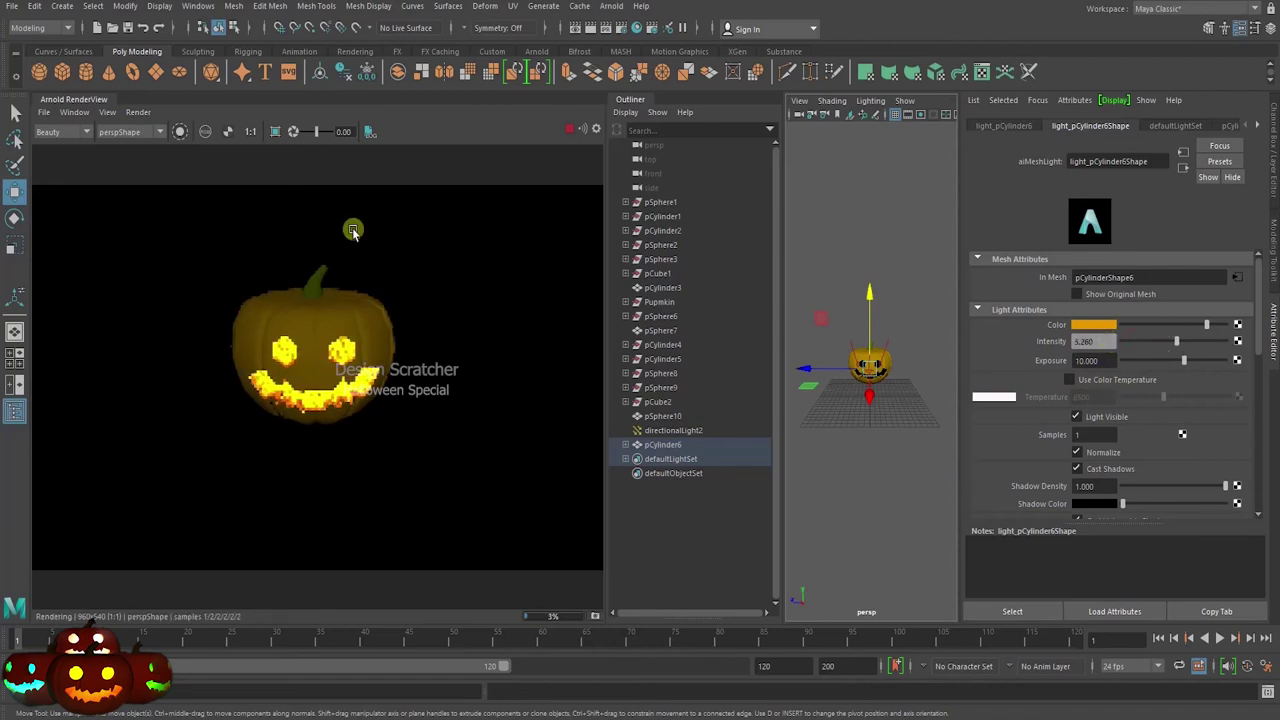
Step: Assign a new aiAtmosphereVolume as the environment atmosphere in the Arnold render settings
{"action": "left_click", "coordinate": [622, 33]}
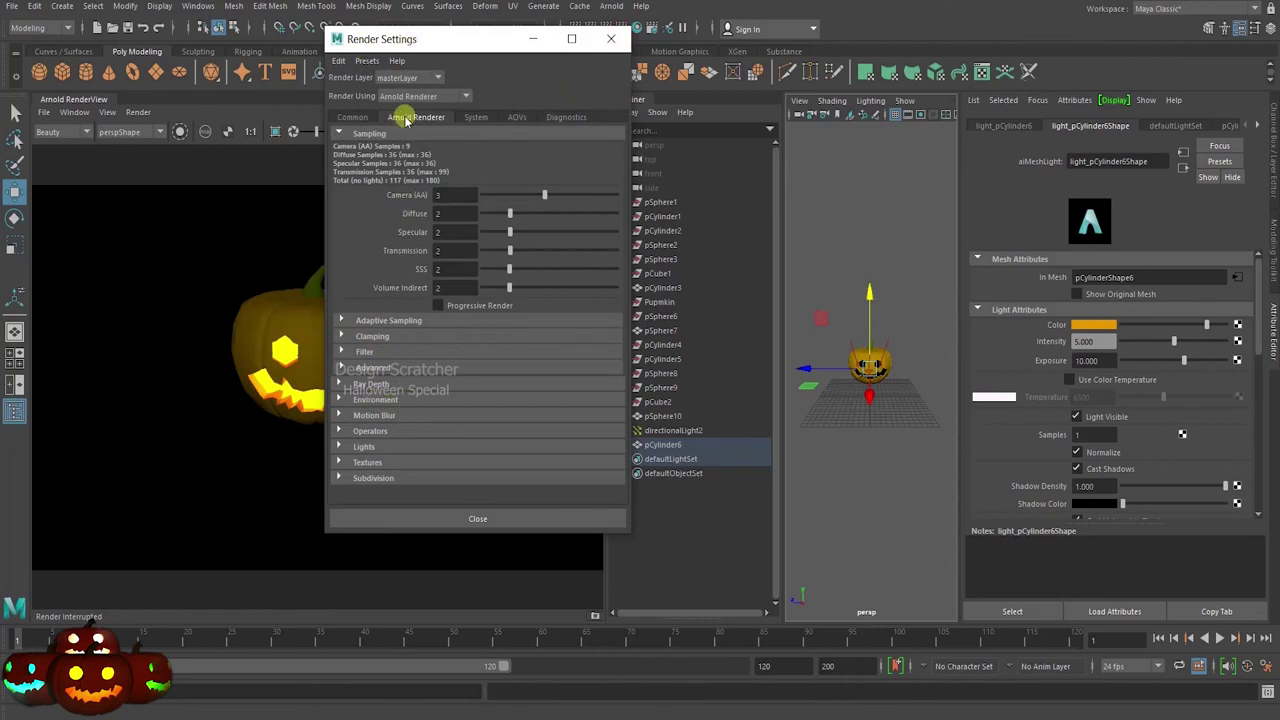
{"action": "left_click", "coordinate": [358, 117]}
{"action": "left_click", "coordinate": [408, 118]}
{"action": "left_click", "coordinate": [363, 401]}
{"action": "left_click", "coordinate": [591, 421]}
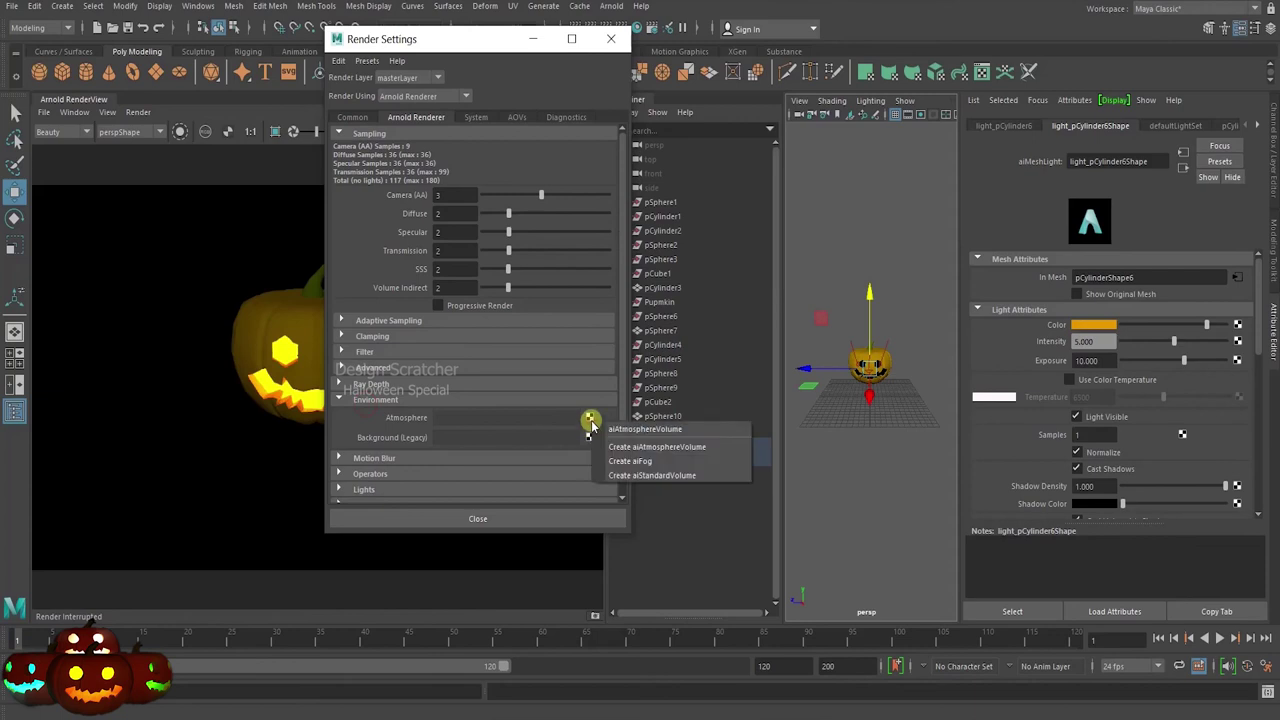
{"action": "left_click", "coordinate": [658, 446]}
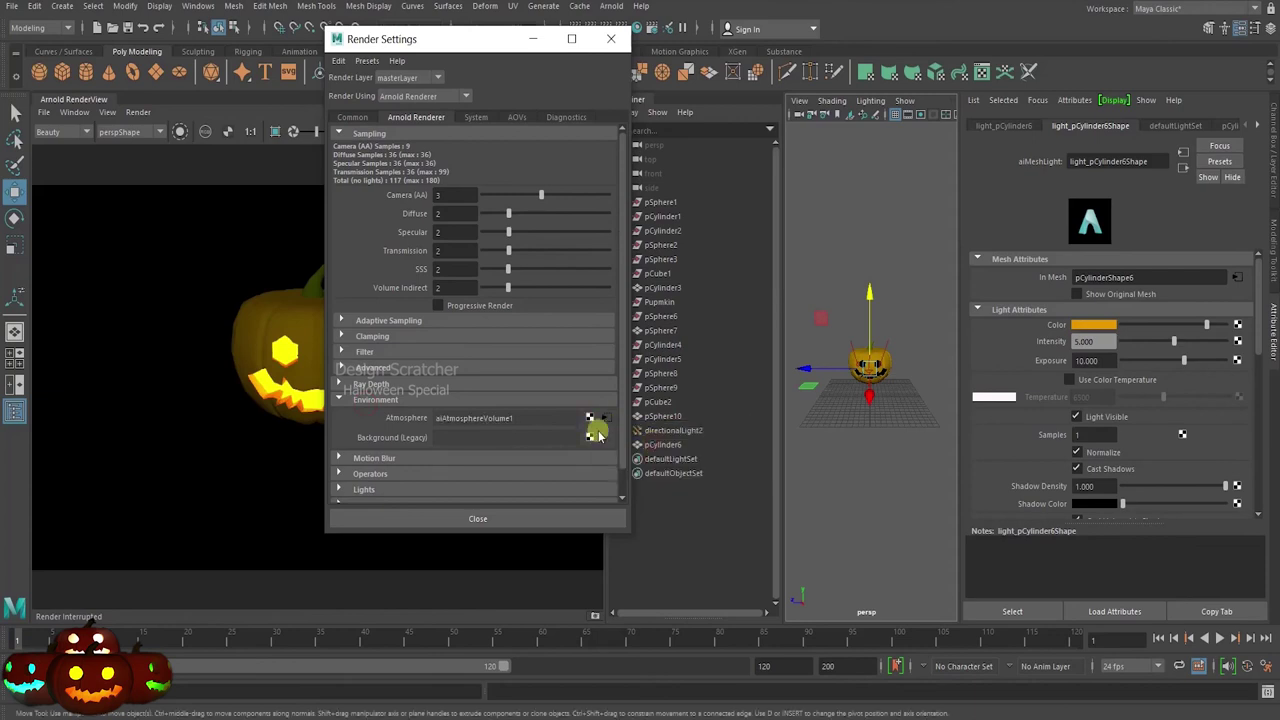
{"action": "left_click", "coordinate": [386, 402]}
Step: Set the atmosphere volume's density to 0.1 and close the render settings
{"action": "left_click", "coordinate": [1090, 276]}
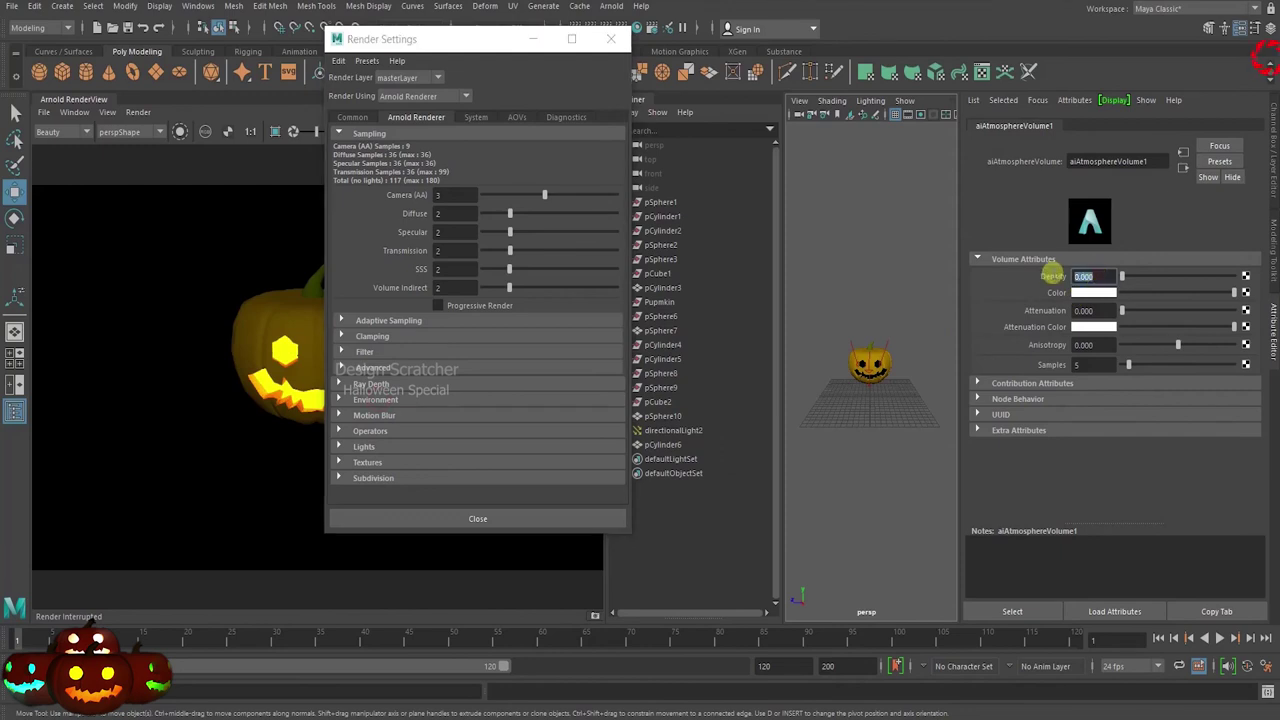
{"action": "key", "text": "Return"}
{"action": "left_click", "coordinate": [611, 38]}
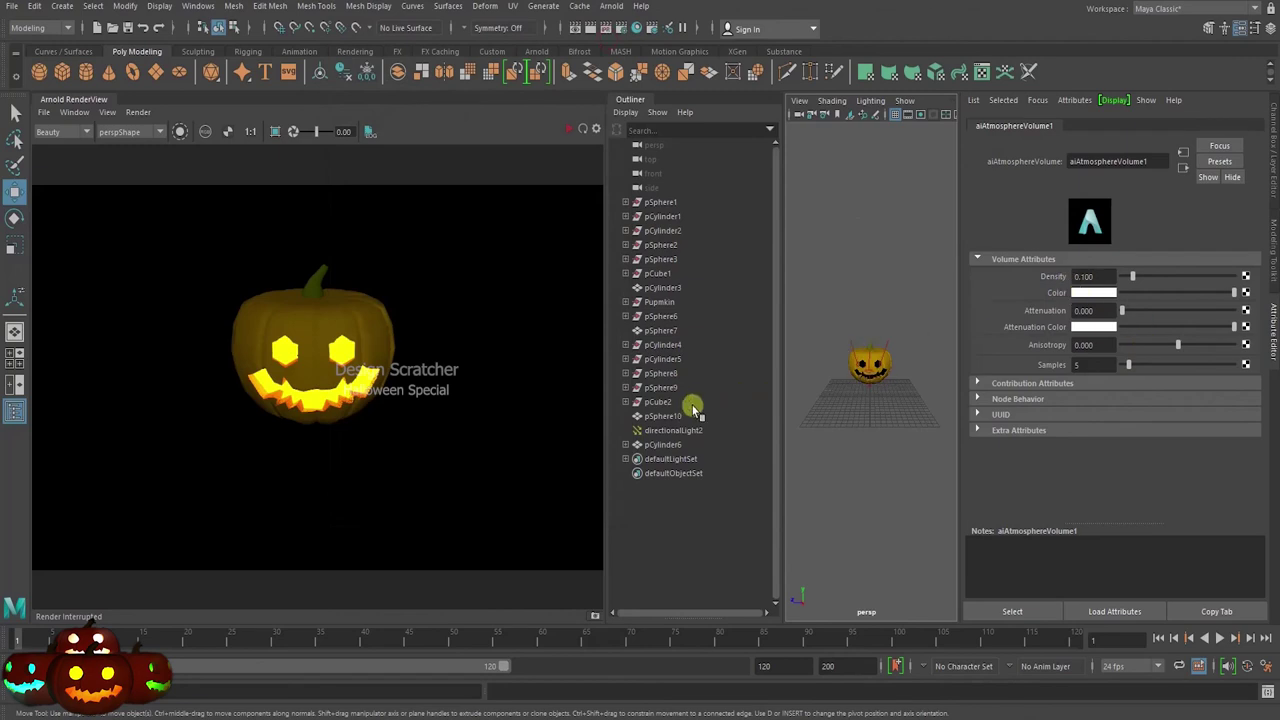
Step: Select the mesh light inside the pumpkin and render the scene again to check the atmospheric glow
{"action": "left_click", "coordinate": [568, 129]}
{"action": "left_click", "coordinate": [89, 100]}
{"action": "left_click", "coordinate": [522, 452]}
{"action": "left_click_drag", "start_coordinate": [509, 476], "coordinate": [533, 467], "text": "alt"}
{"action": "left_click", "coordinate": [549, 405]}
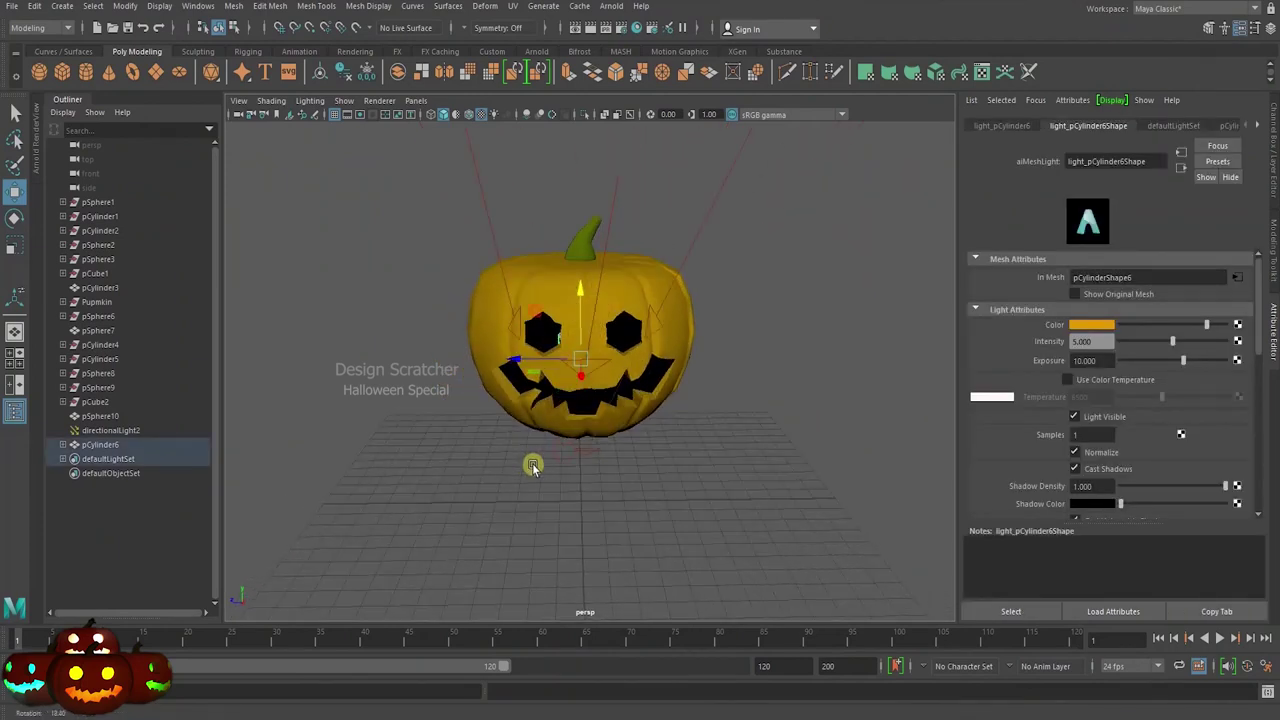
{"action": "left_click", "coordinate": [38, 152]}
{"action": "left_click", "coordinate": [565, 130]}
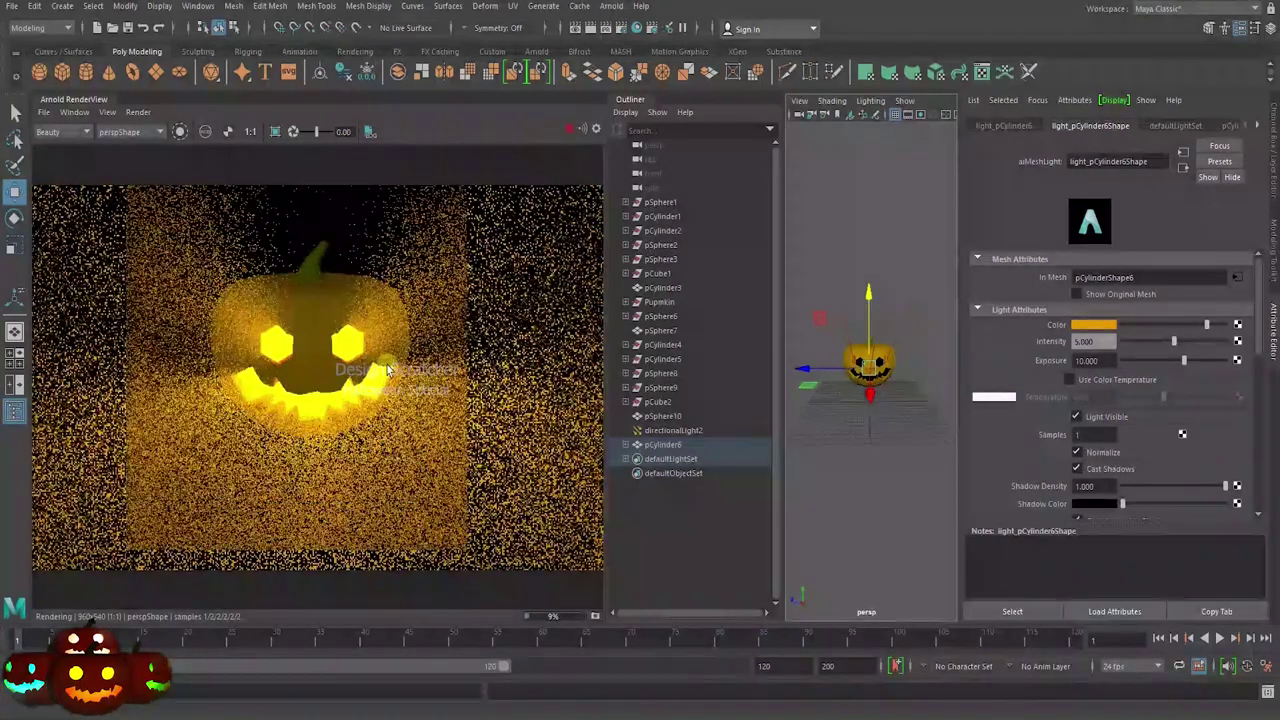
{"action": "scroll", "coordinate": [388, 370], "scroll_direction": "up", "scroll_amount": 2}
{"action": "scroll", "coordinate": [388, 370], "scroll_direction": "down", "scroll_amount": 4}
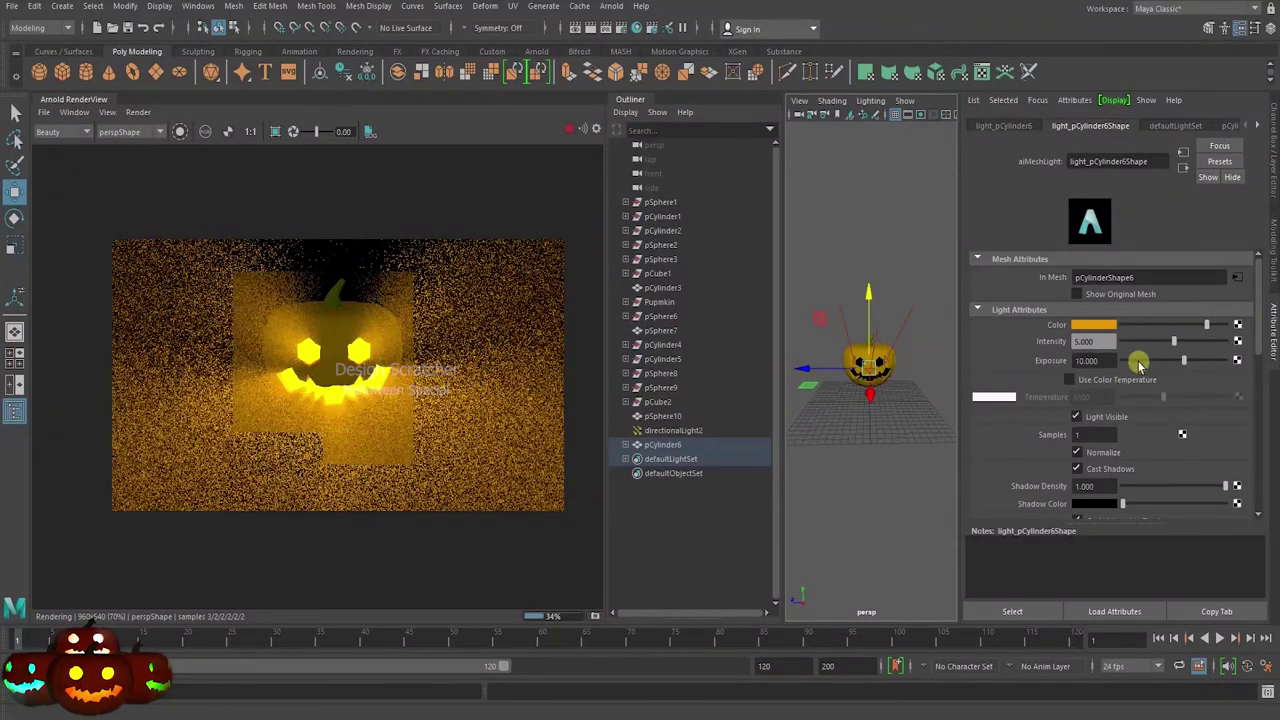
Step: Lower the mesh light's intensity to 3 and its exposure to 7 to soften the glow
{"action": "left_click_drag", "start_coordinate": [1172, 341], "coordinate": [1057, 362]}
{"action": "left_click", "coordinate": [1188, 364]}
{"action": "type", "text": "3"}
{"action": "key", "text": "Return"}
{"action": "key", "text": "ctrl+z"}
{"action": "type", "text": "7"}
{"action": "key", "text": "Return"}
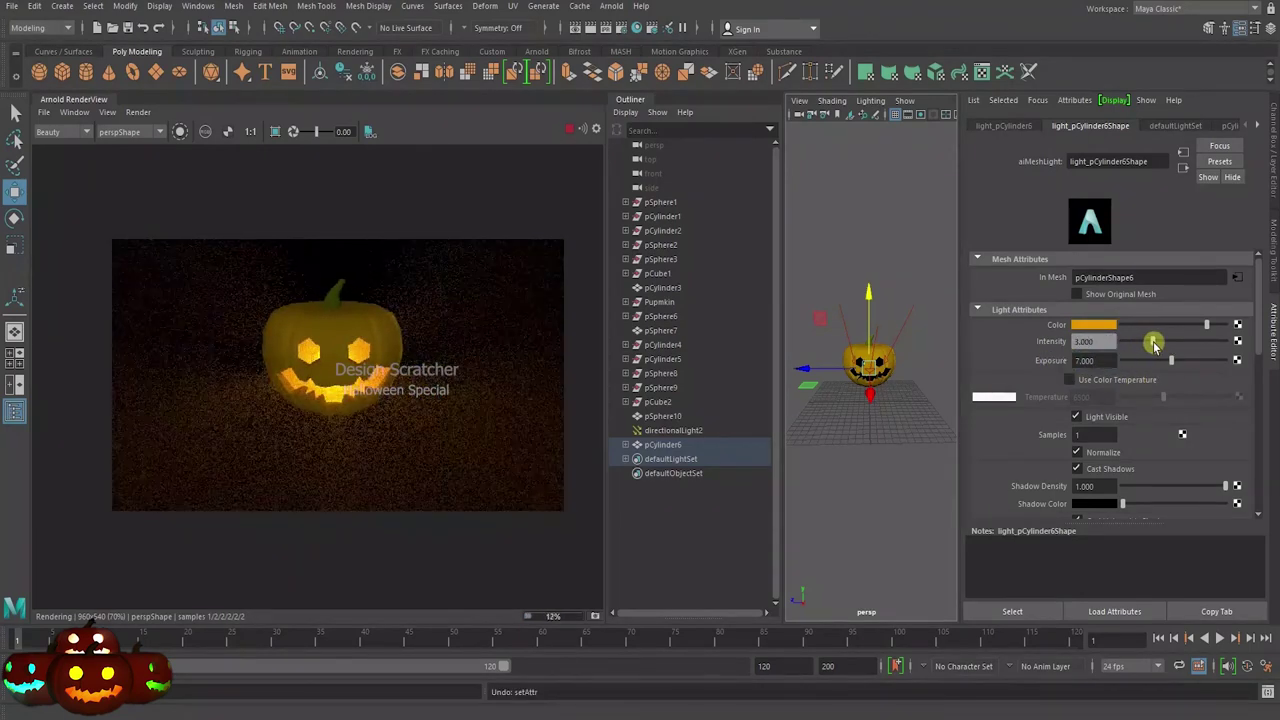